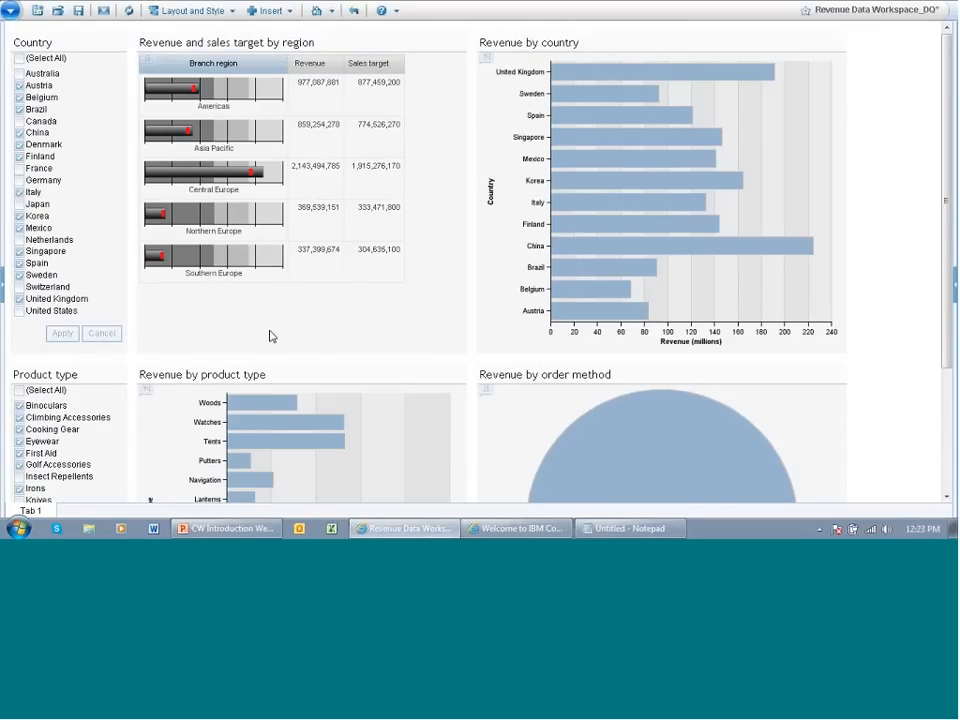
# Look over the workspace's global filter area, the available content folders and the toolbox widgets
pyautogui.click(3, 285)
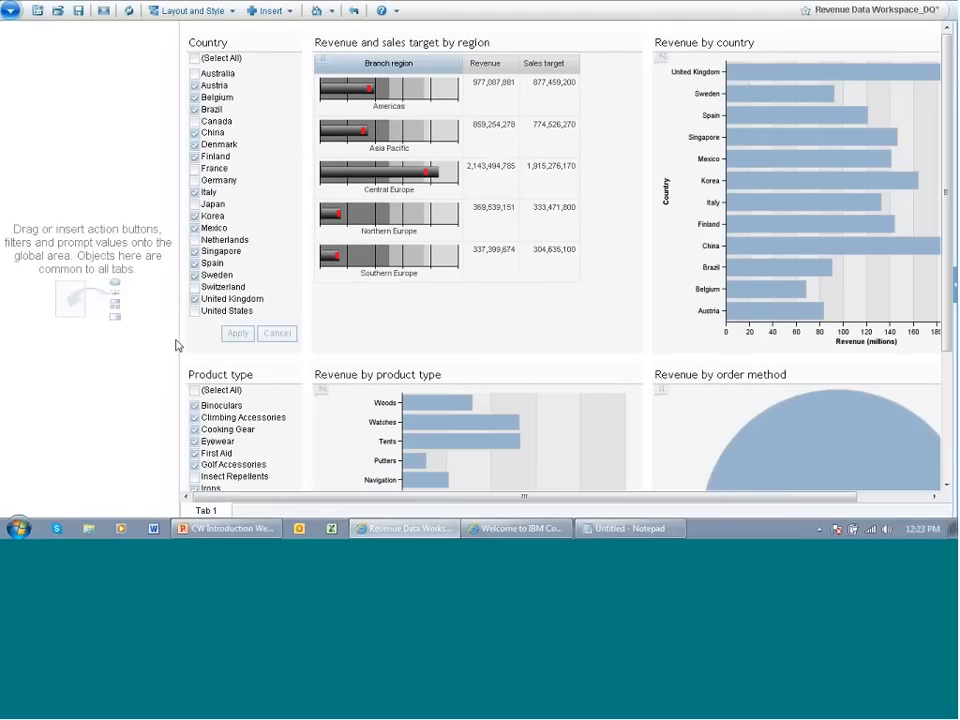
pyautogui.click(178, 293)
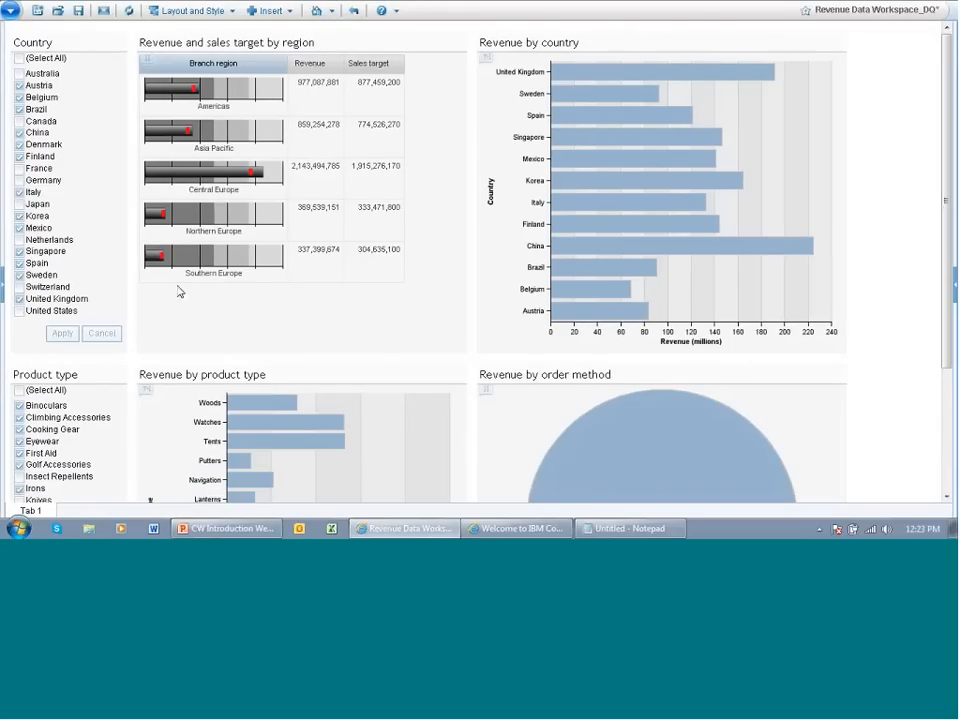
pyautogui.click(953, 288)
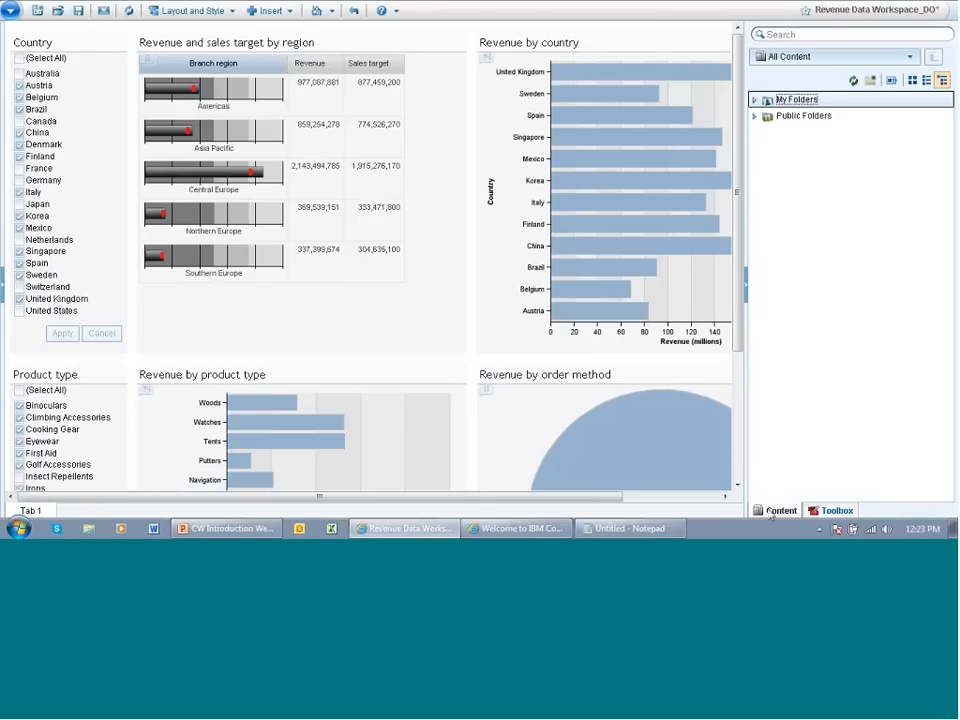
pyautogui.click(836, 510)
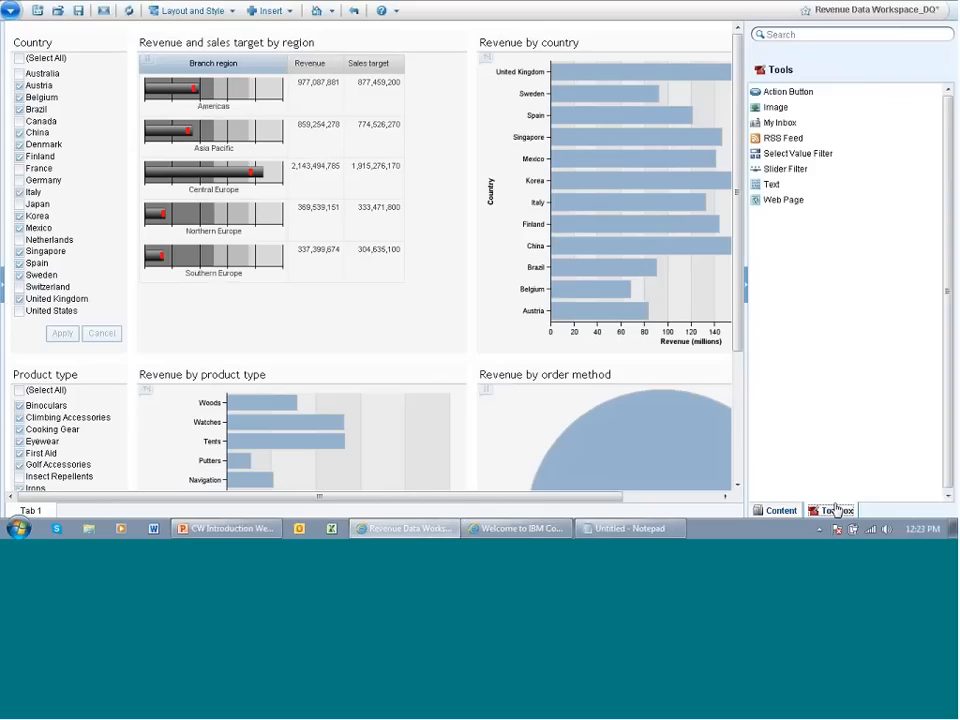
pyautogui.click(781, 510)
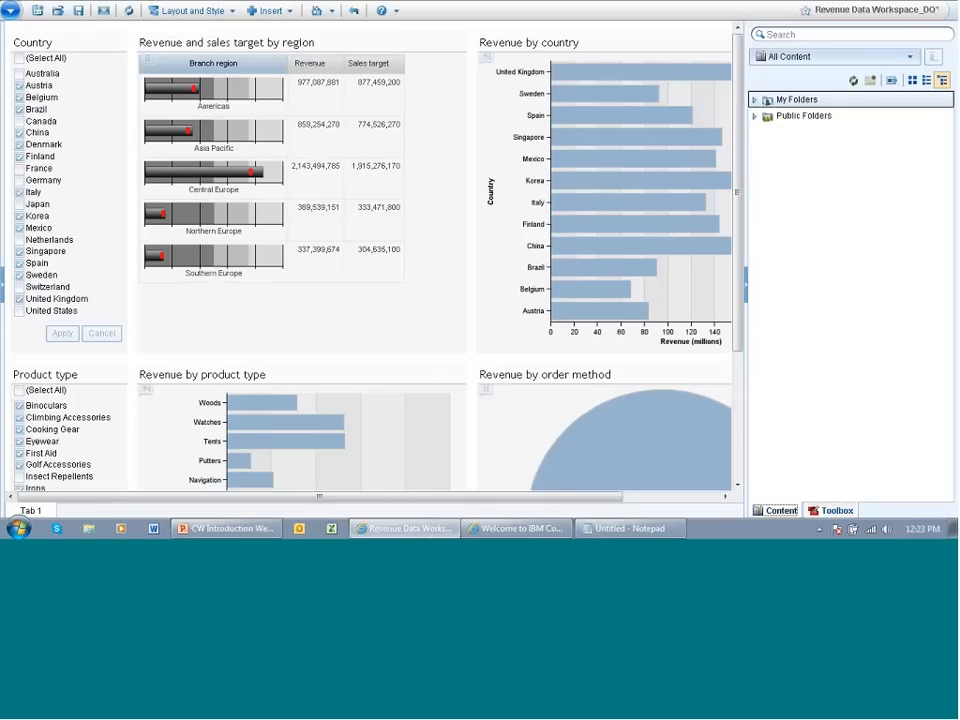
pyautogui.click(746, 293)
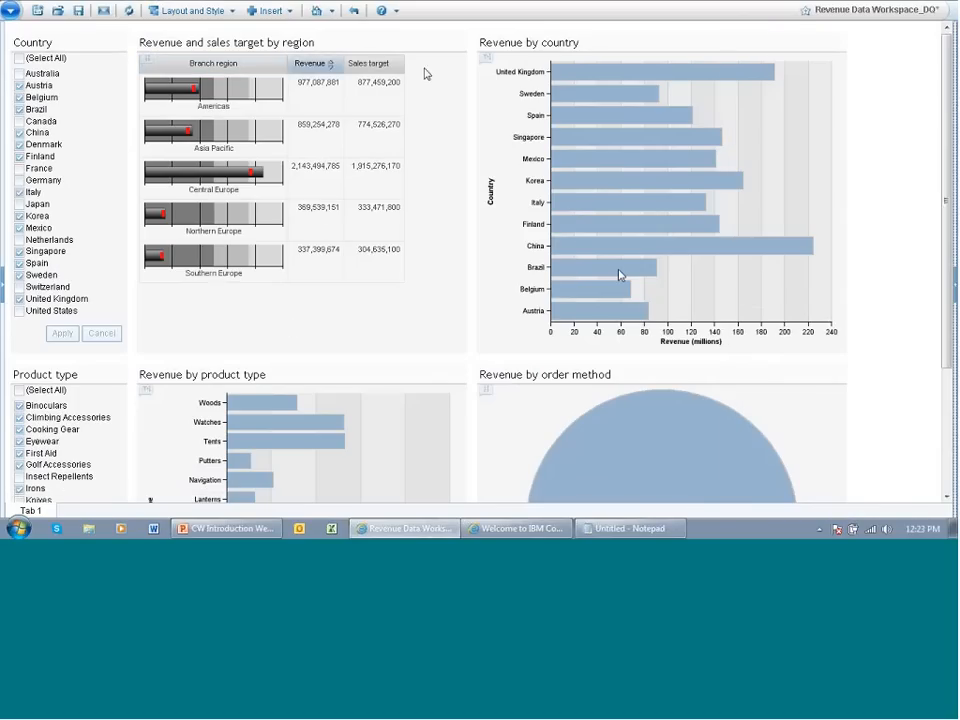
# Examine the dashboard's revenue widgets by region, country, product type and order method
pyautogui.click(333, 336)
pyautogui.click(510, 339)
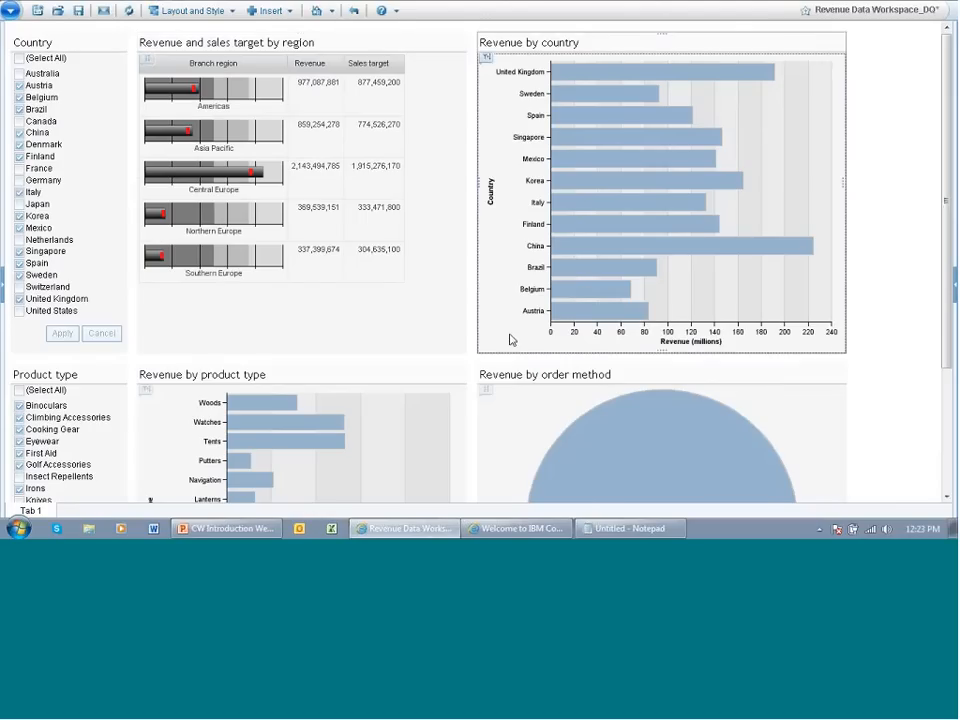
pyautogui.scroll(-1, 421, 407)
pyautogui.scroll(-3, 421, 407)
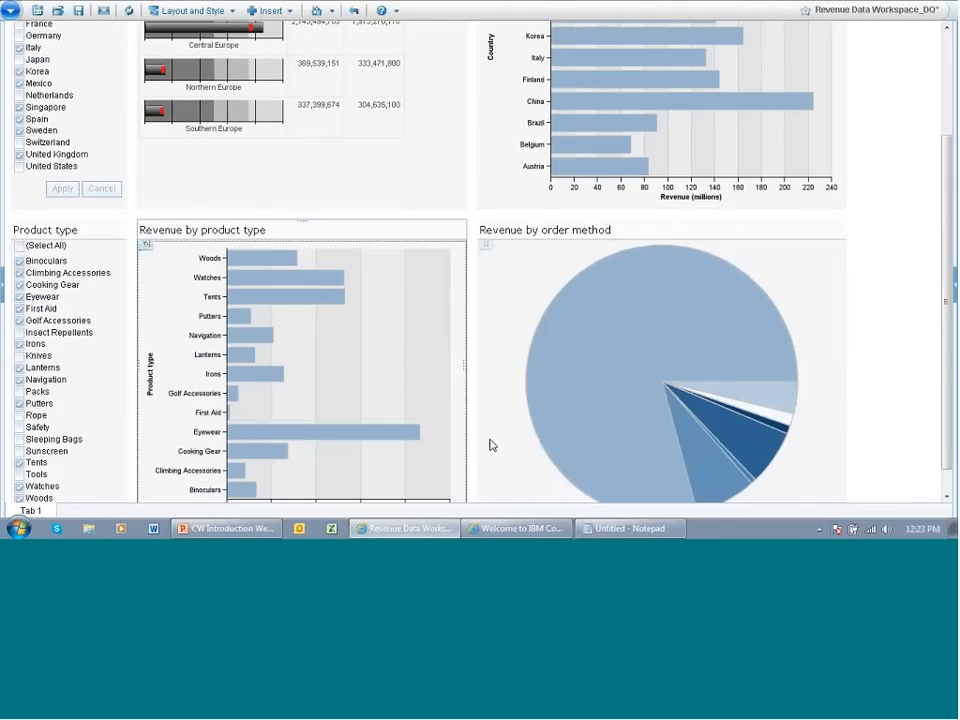
pyautogui.click(497, 433)
pyautogui.scroll(3, 494, 421)
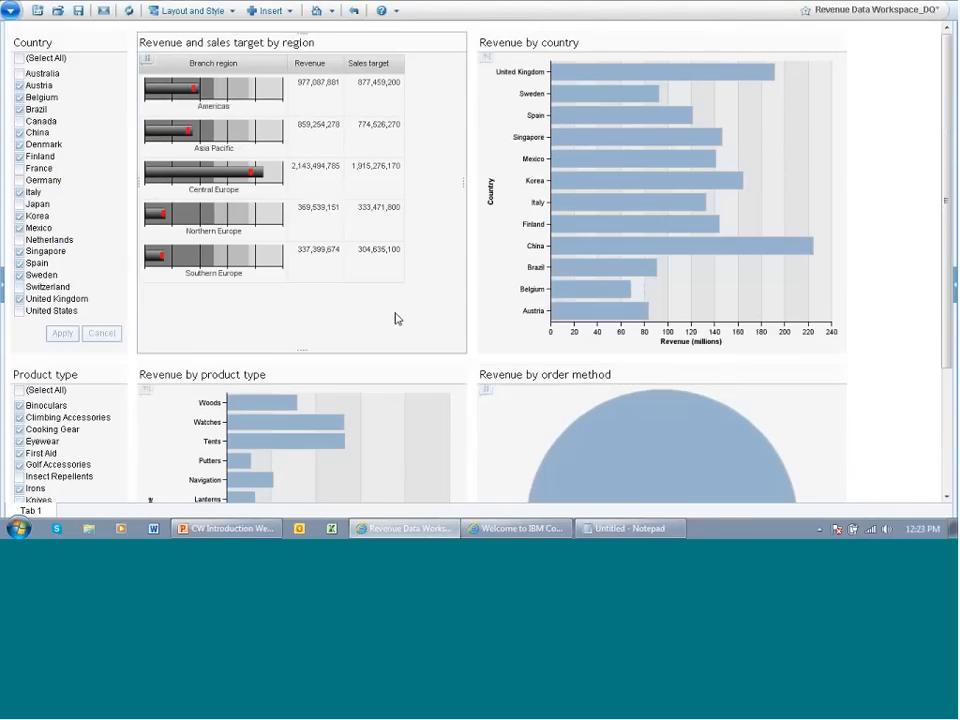
pyautogui.click(394, 319)
# Apply the Excel colour palette to the Revenue by country chart
pyautogui.click(494, 332)
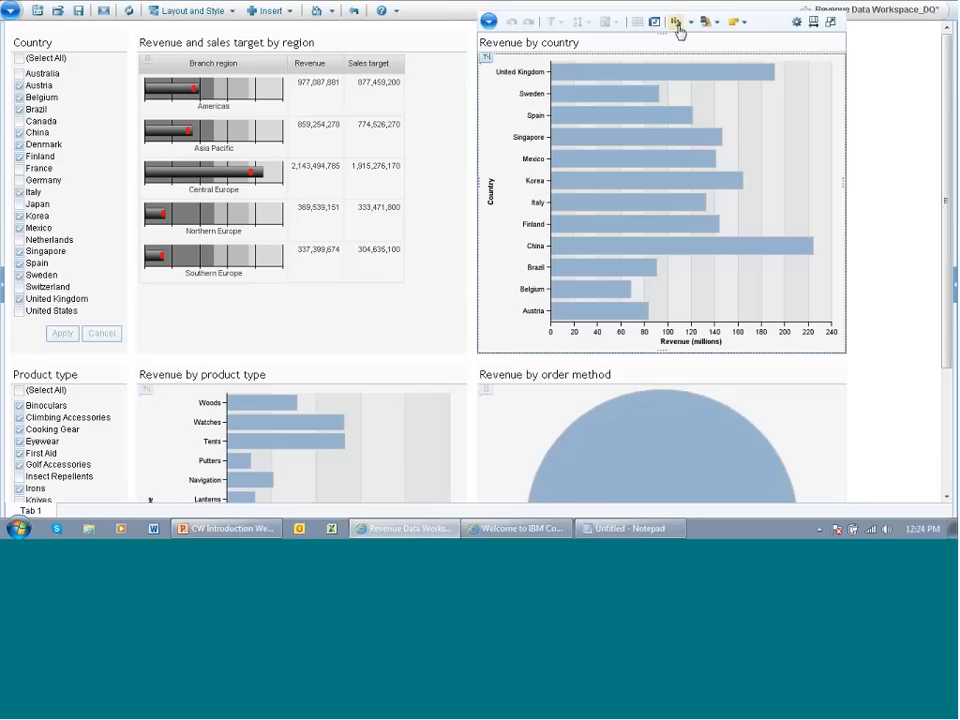
pyautogui.click(715, 22)
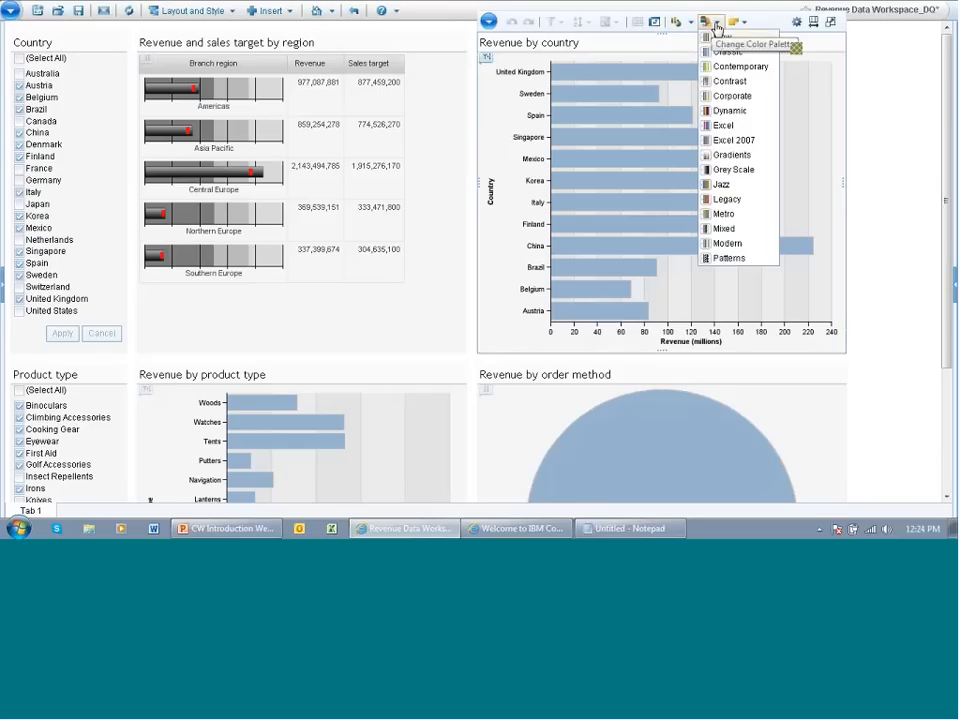
pyautogui.click(724, 127)
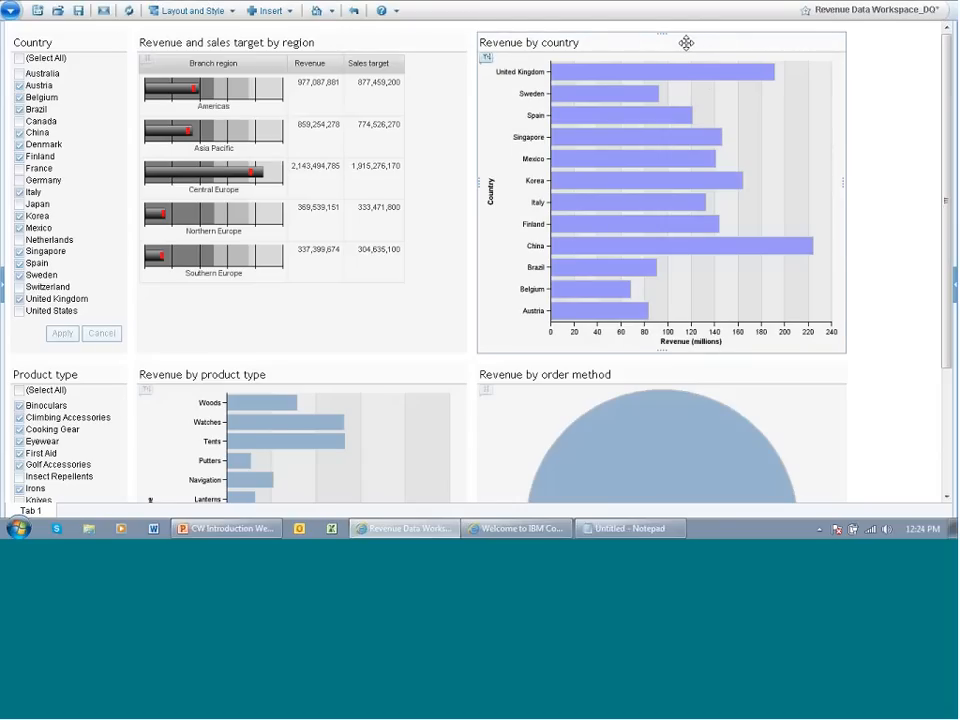
# Convert the Revenue by country bar chart to a line chart
pyautogui.click(568, 236)
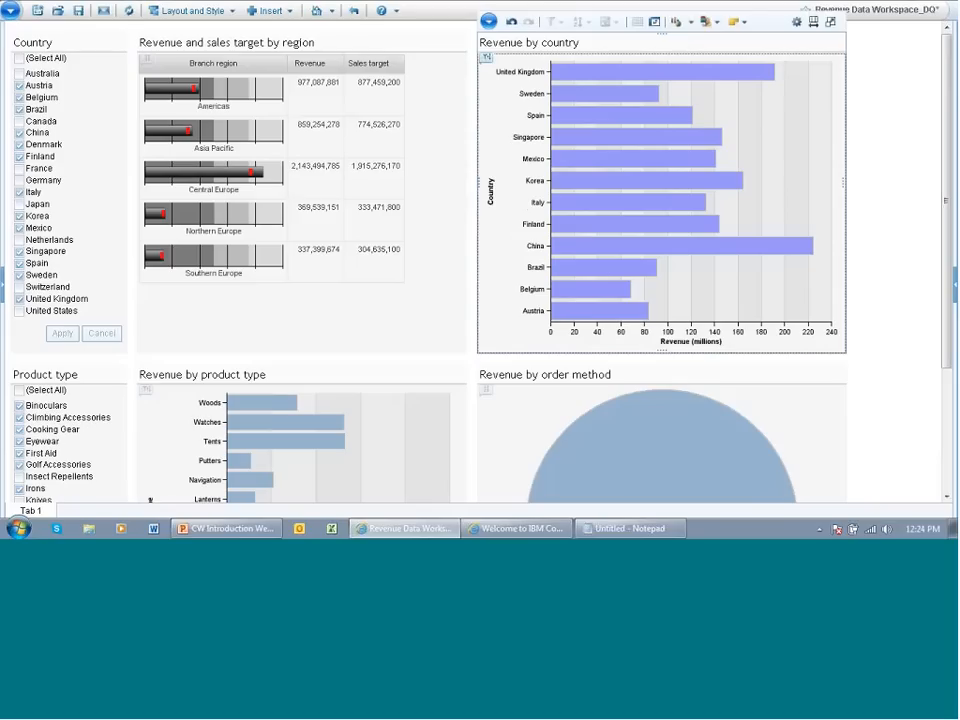
pyautogui.click(690, 25)
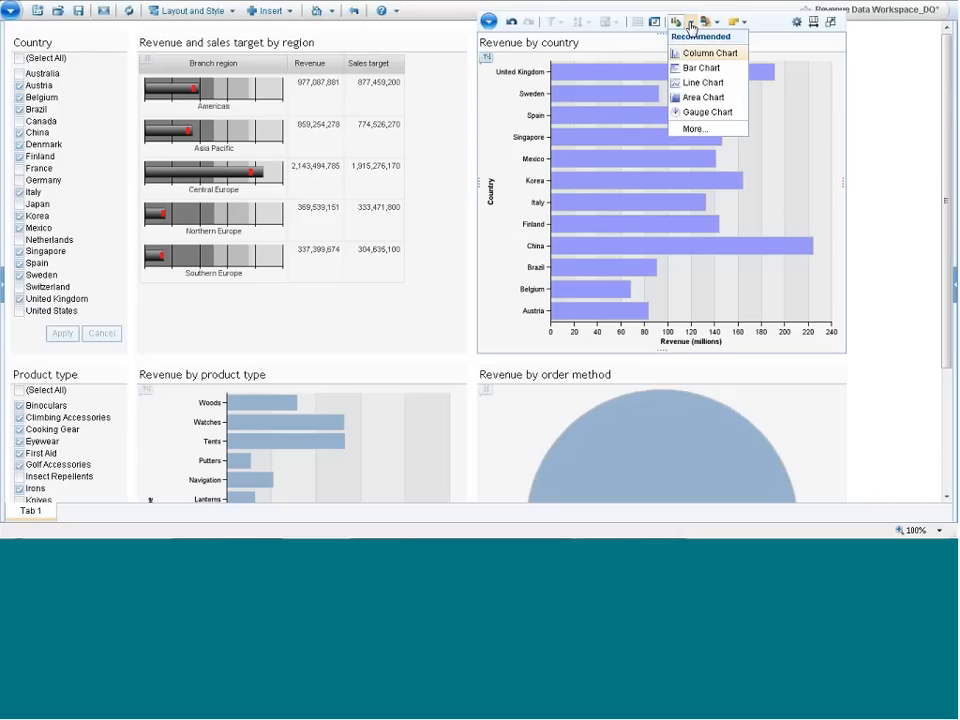
pyautogui.click(691, 88)
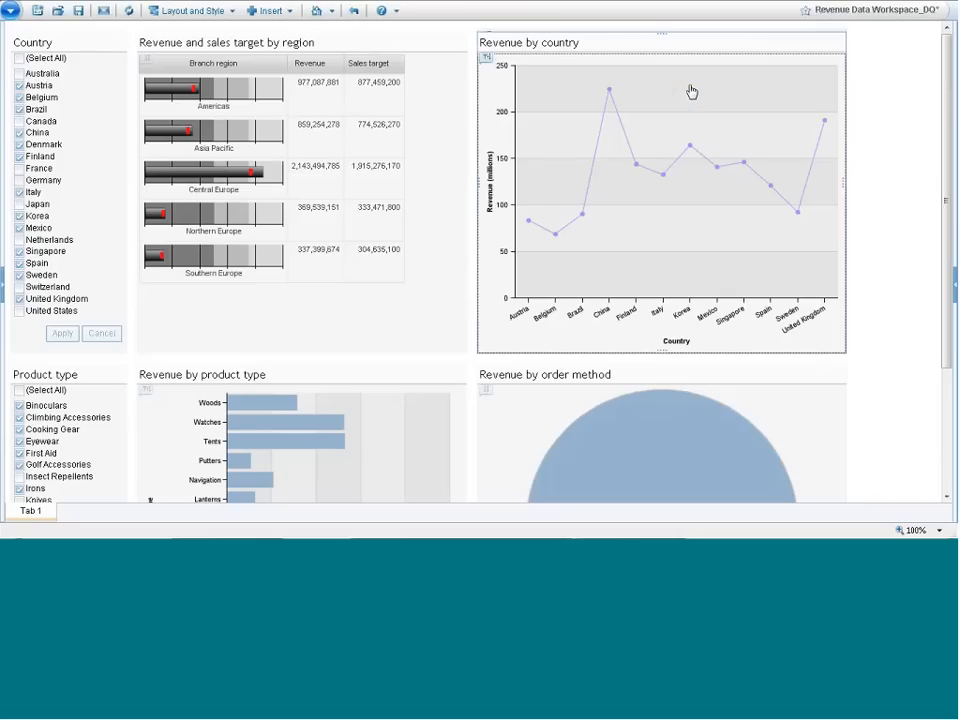
pyautogui.moveTo(629, 59)
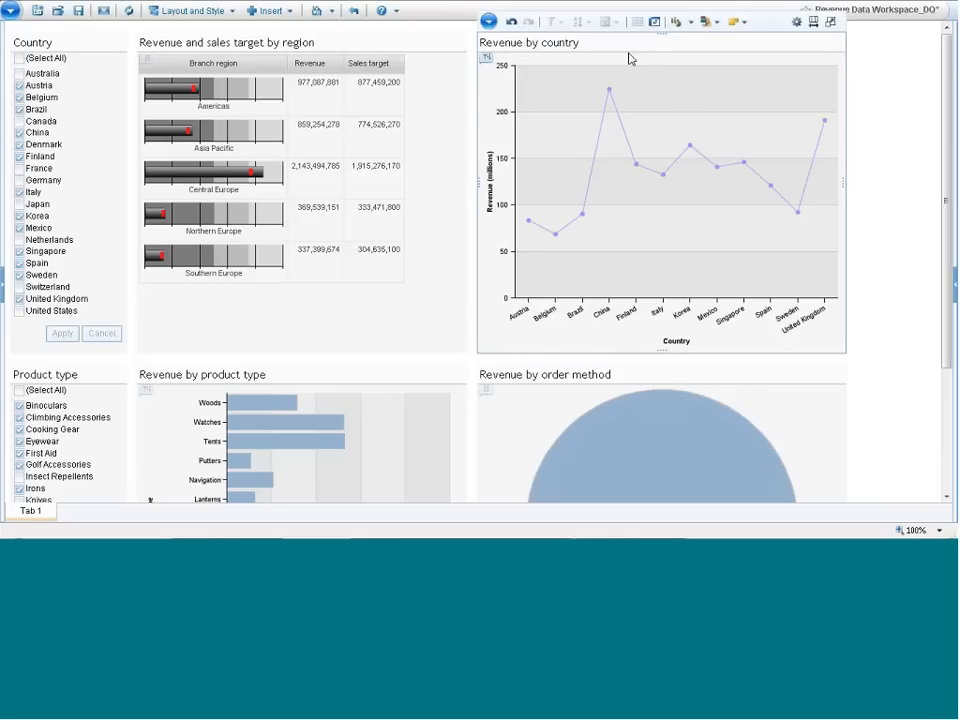
# Compare the recommended column, bar, line, crosstab and list table display types for the Revenue by country widget
pyautogui.click(690, 28)
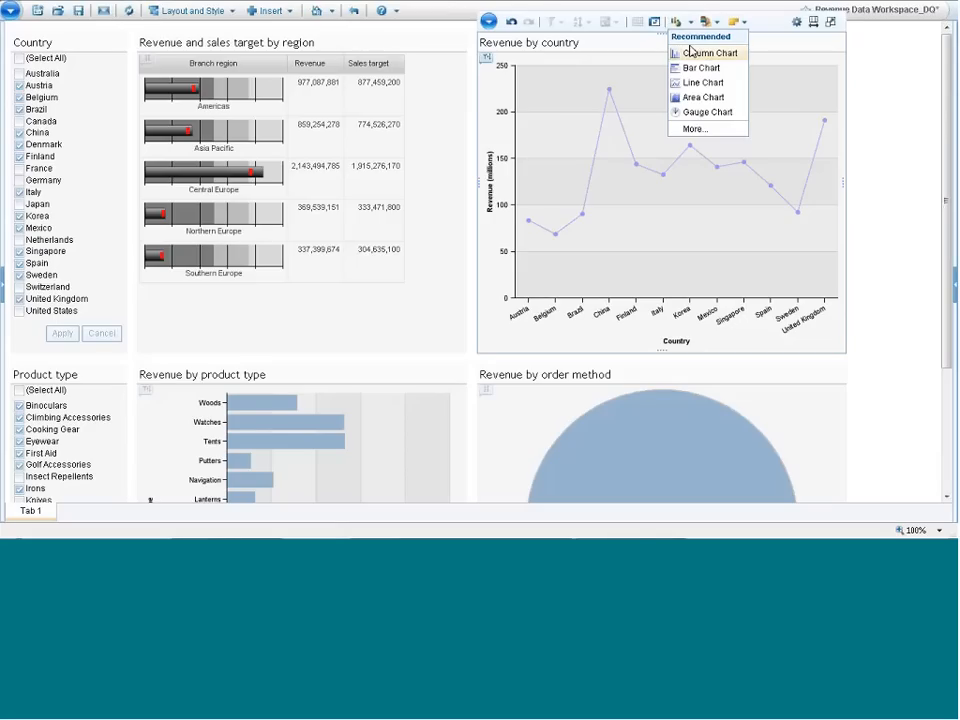
pyautogui.click(694, 129)
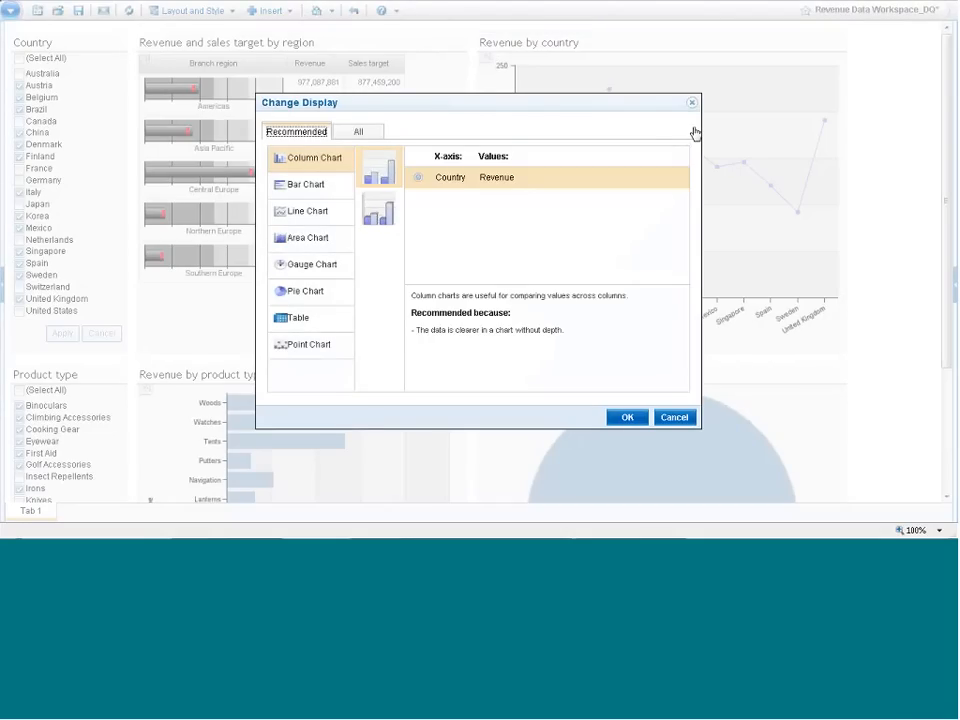
pyautogui.click(322, 187)
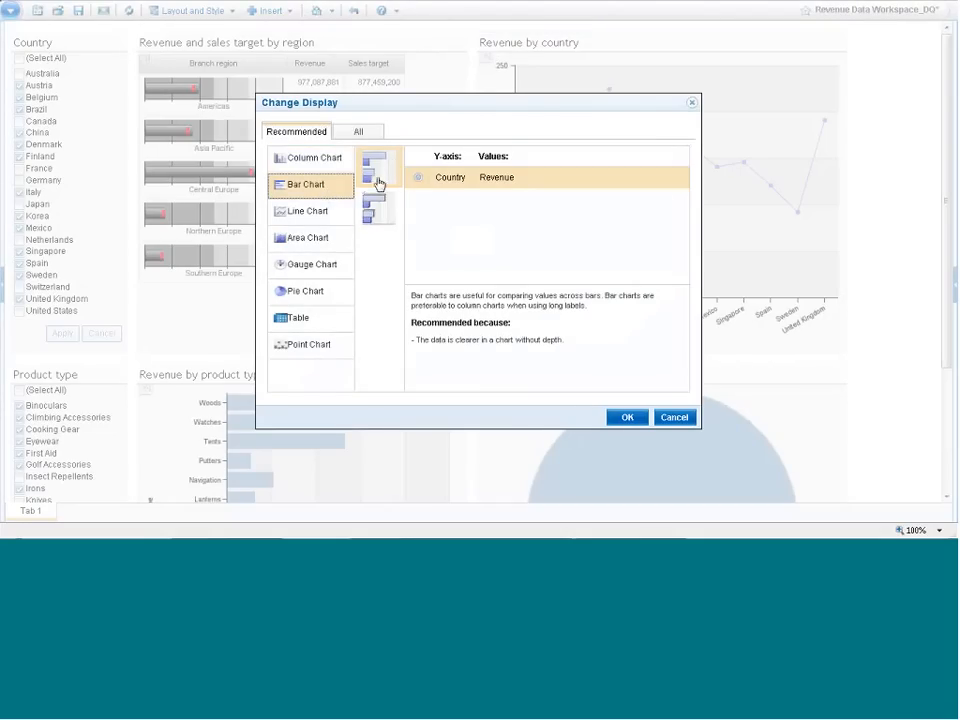
pyautogui.click(312, 214)
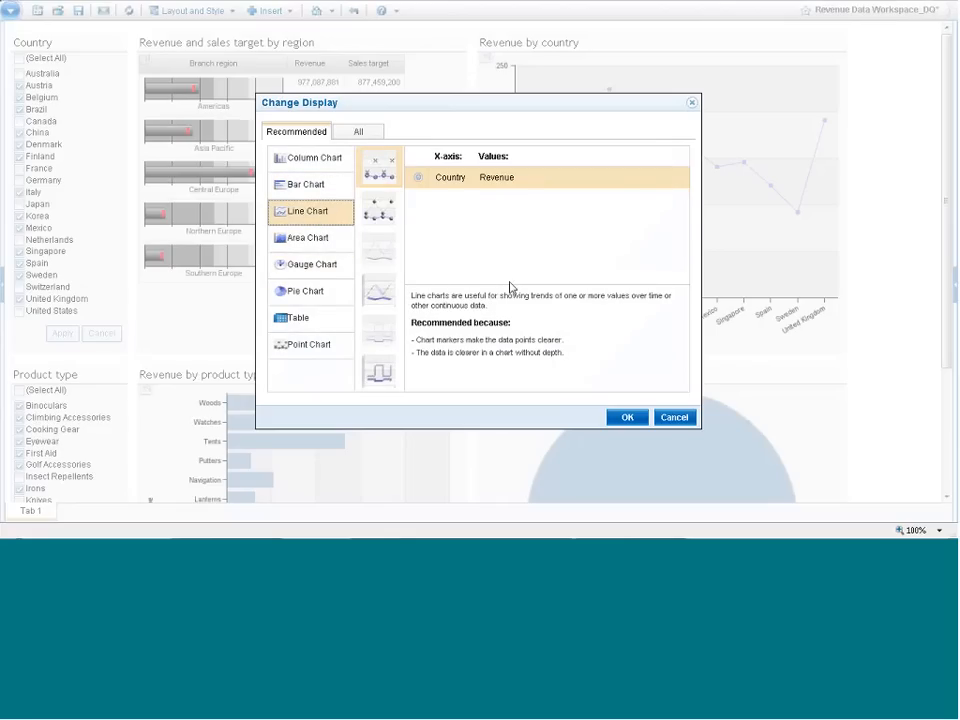
pyautogui.click(315, 321)
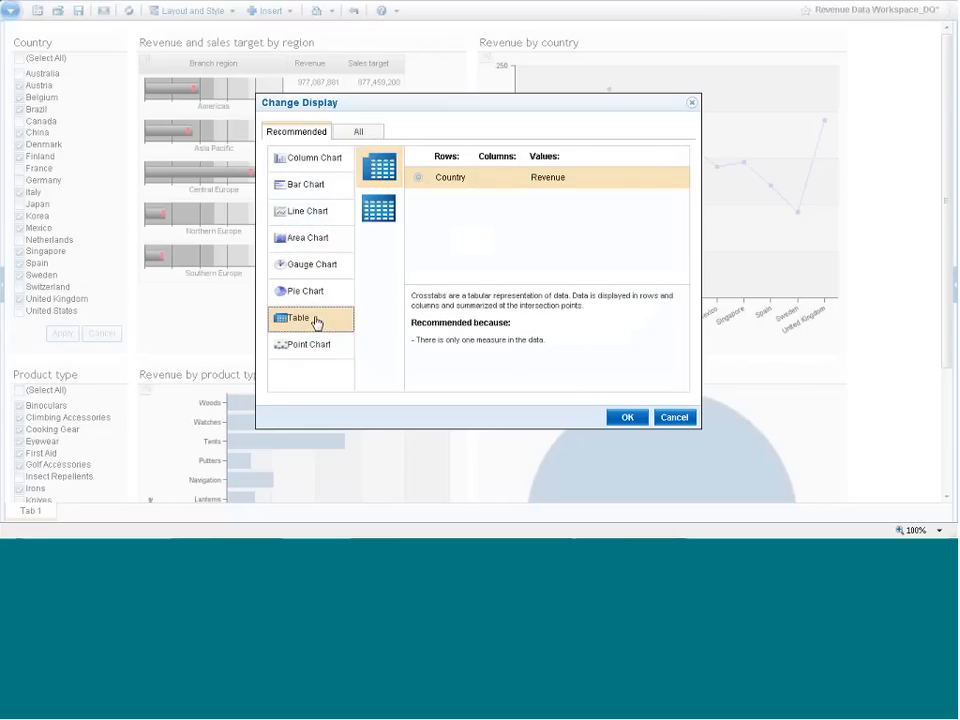
pyautogui.click(379, 208)
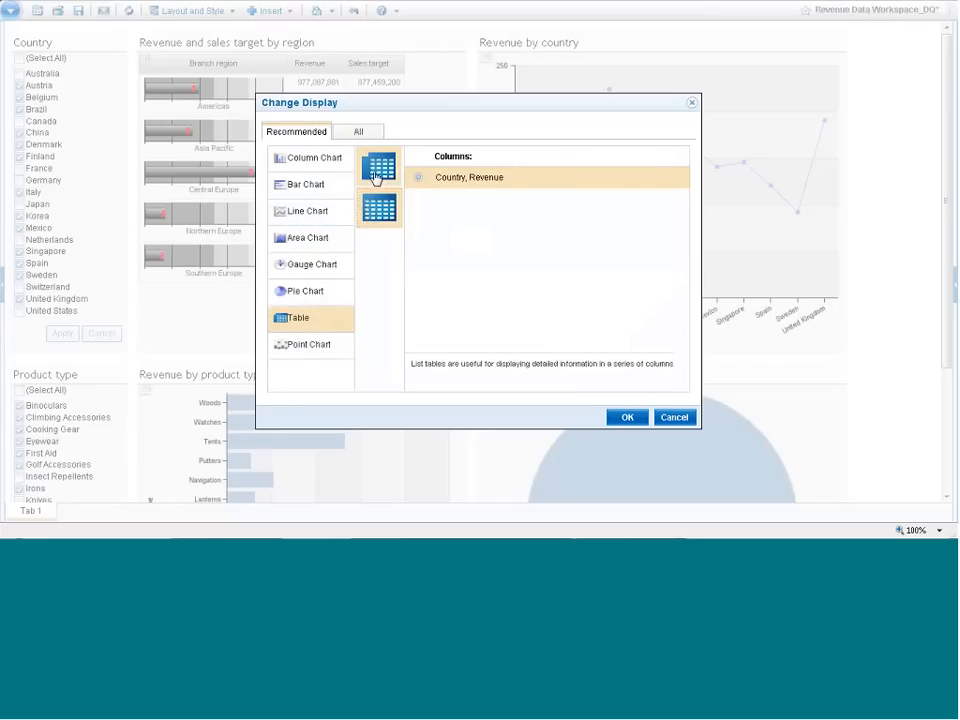
pyautogui.click(377, 177)
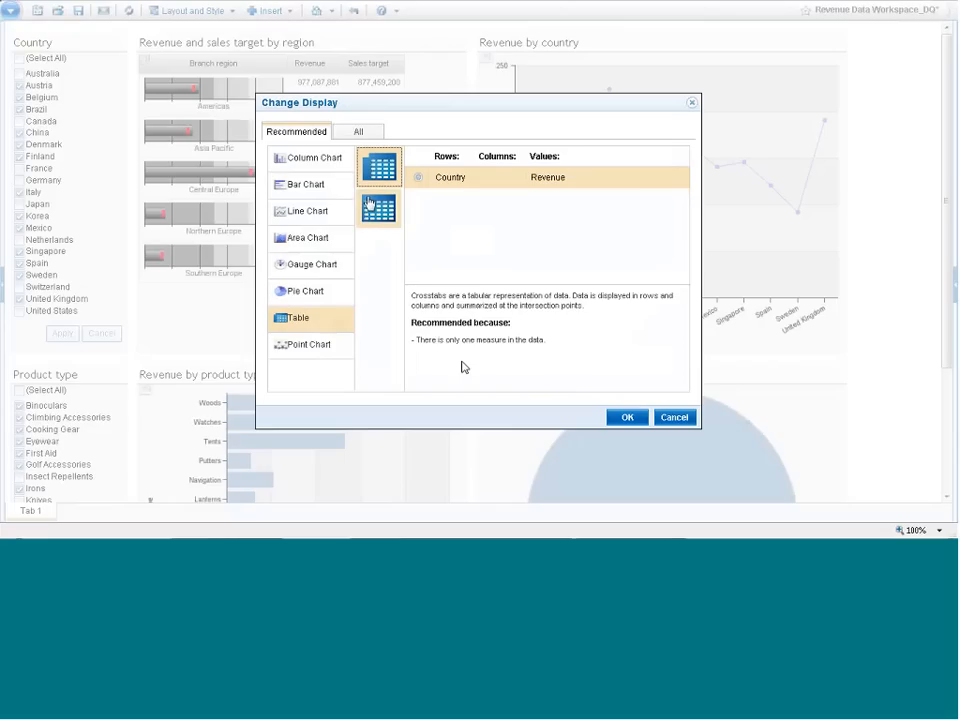
pyautogui.click(332, 163)
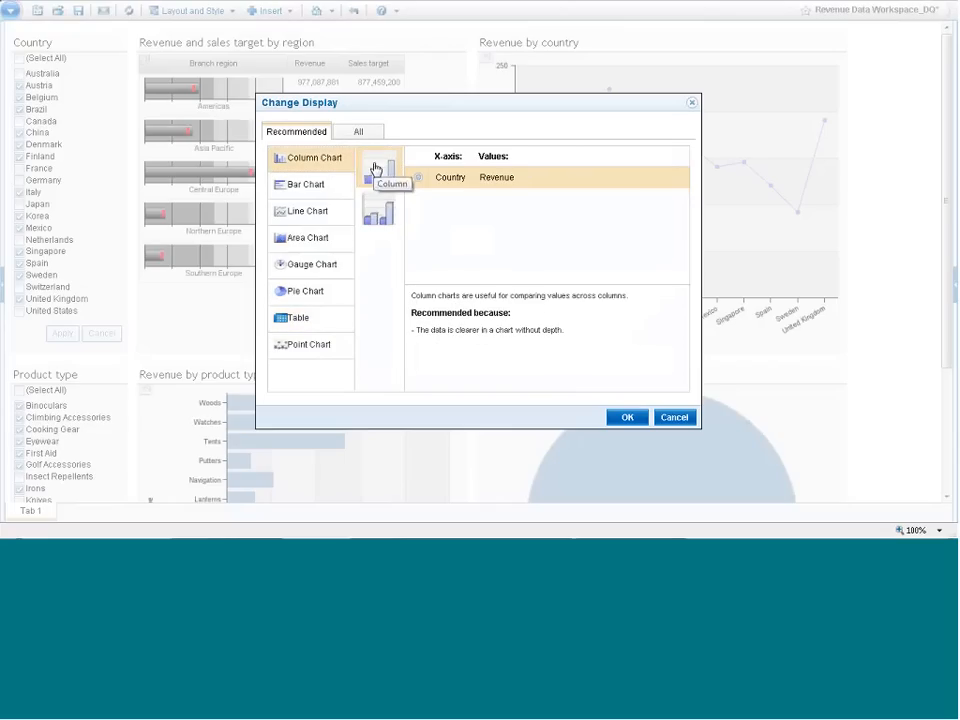
pyautogui.click(373, 173)
pyautogui.click(310, 190)
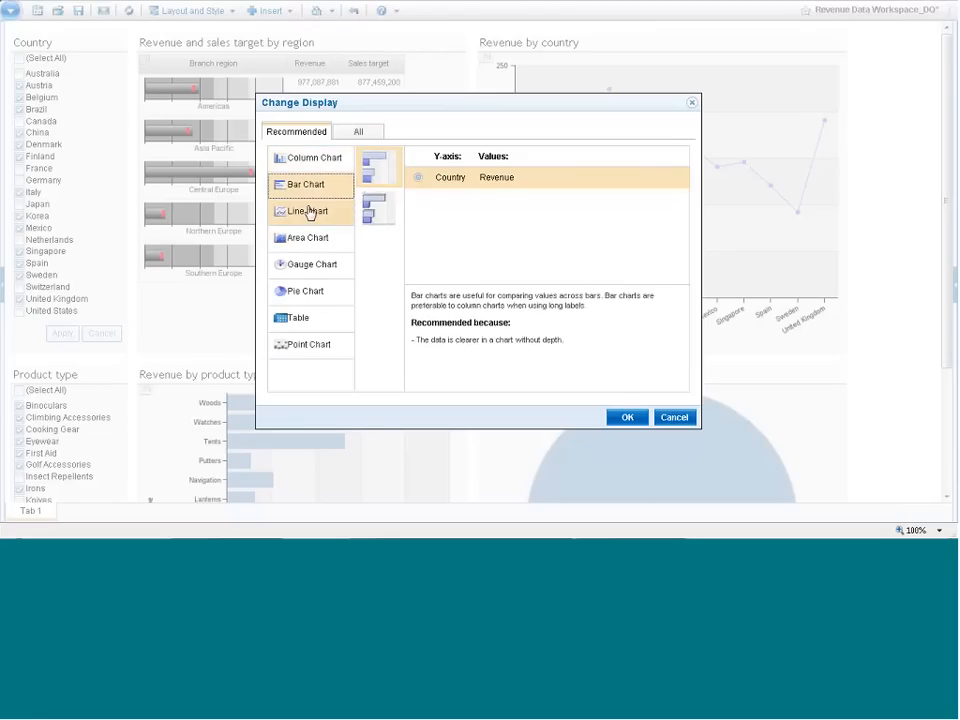
pyautogui.click(311, 213)
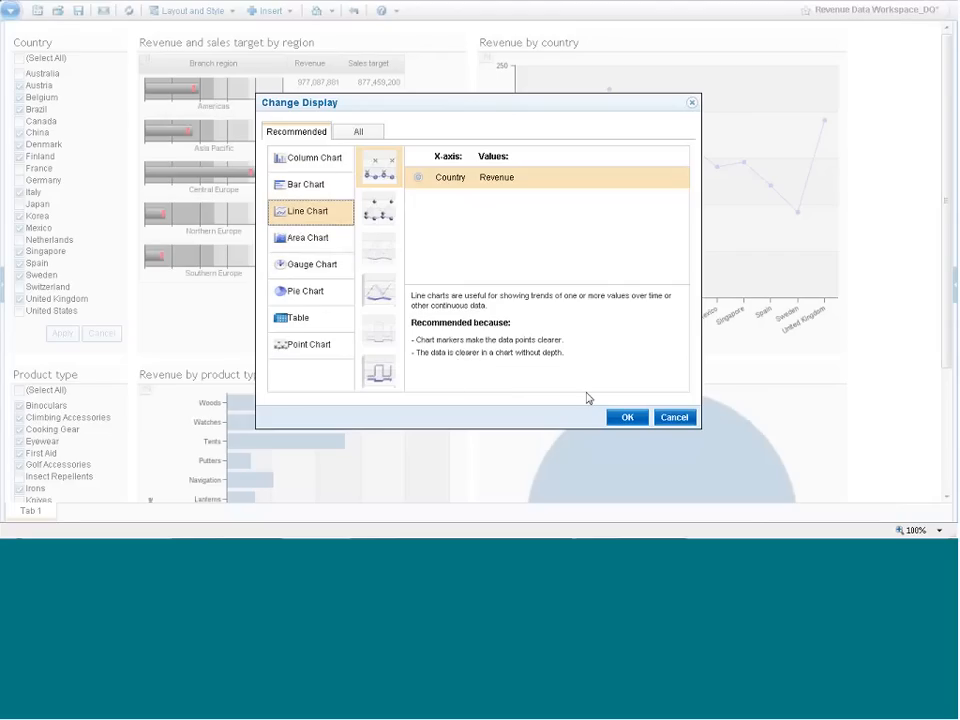
# Display Revenue by country as a crosstab table with Country as rows and Revenue as values
pyautogui.click(296, 319)
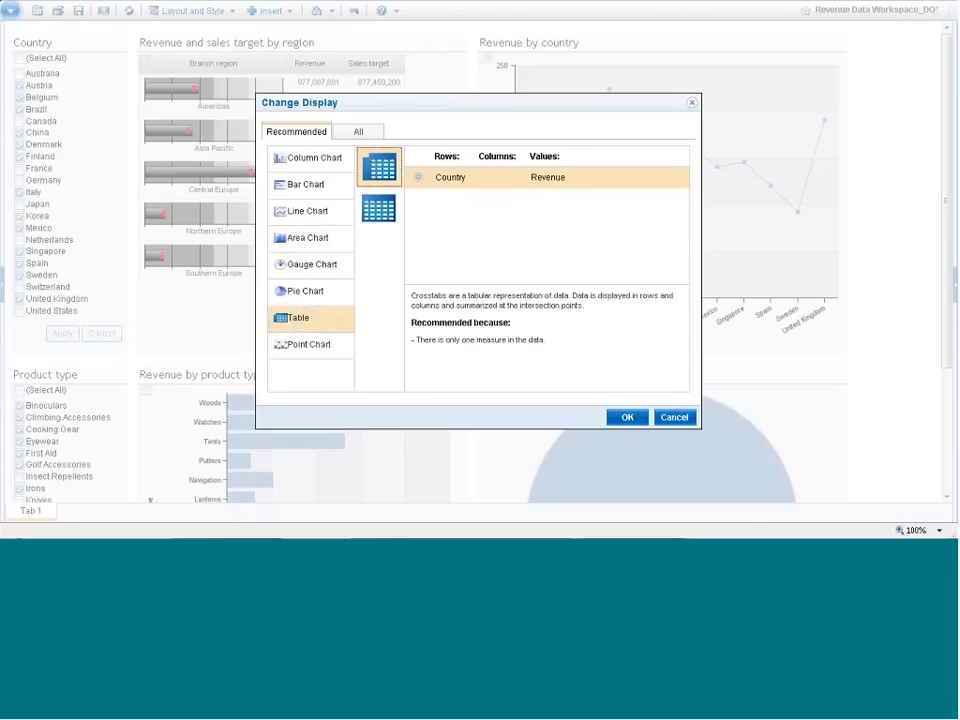
pyautogui.click(627, 417)
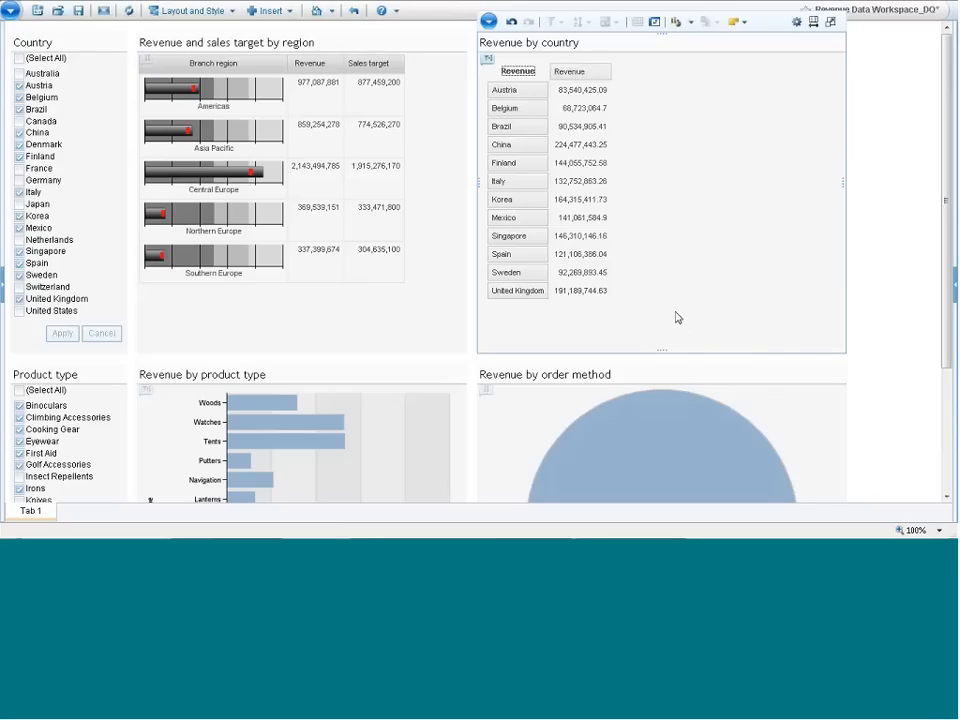
# Add the comment "This number is too low" to Brazil's revenue value in the Revenue by country crosstab
pyautogui.scroll(-5, 676, 317)
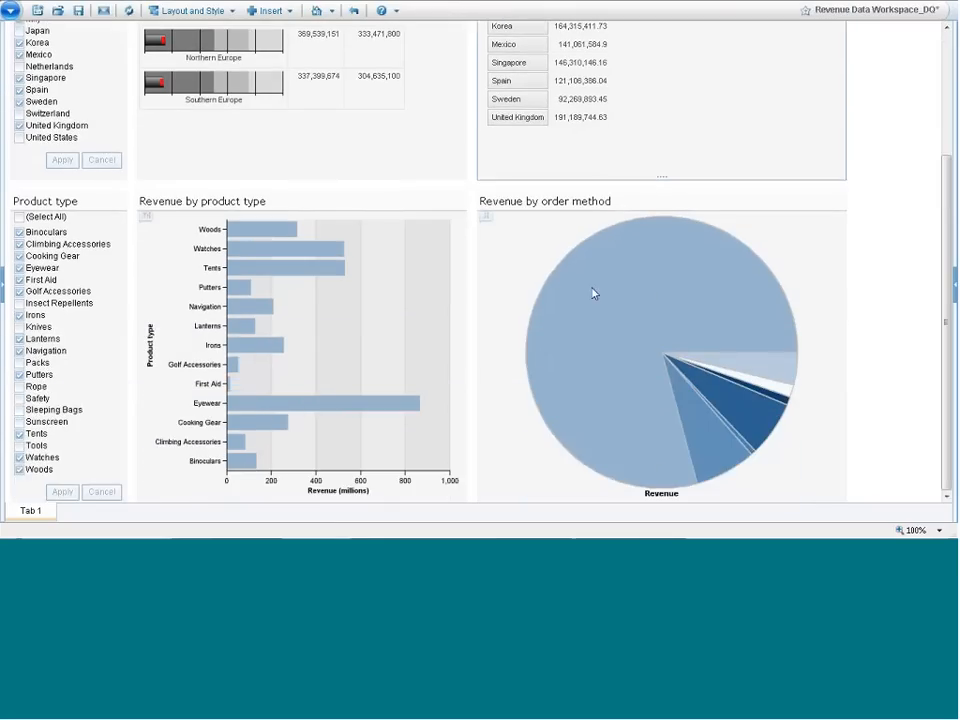
pyautogui.scroll(5, 701, 259)
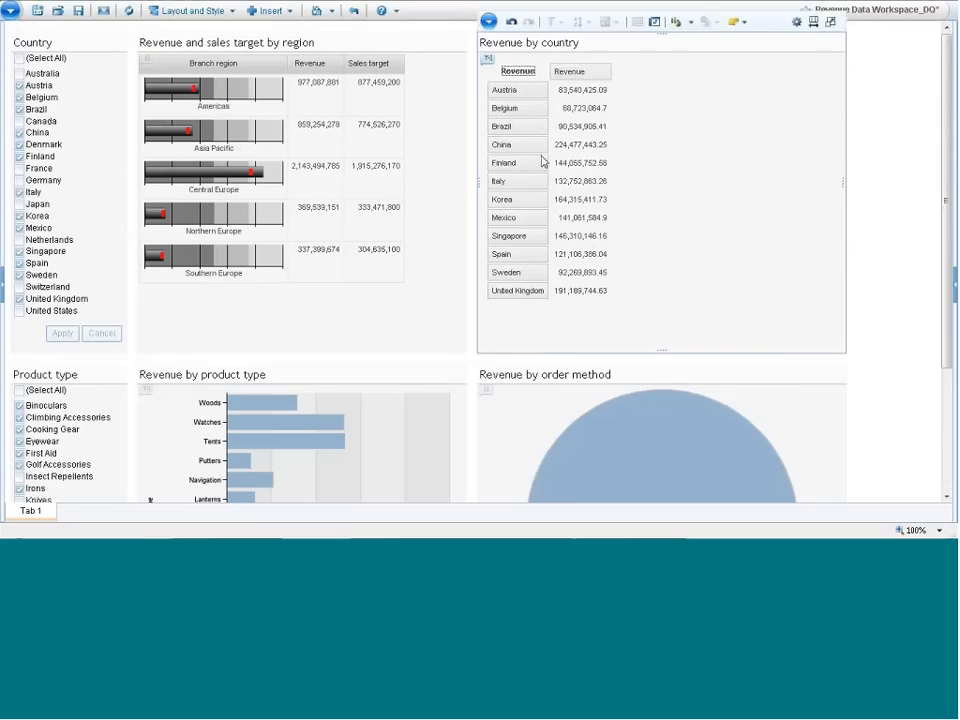
pyautogui.rightClick(591, 127)
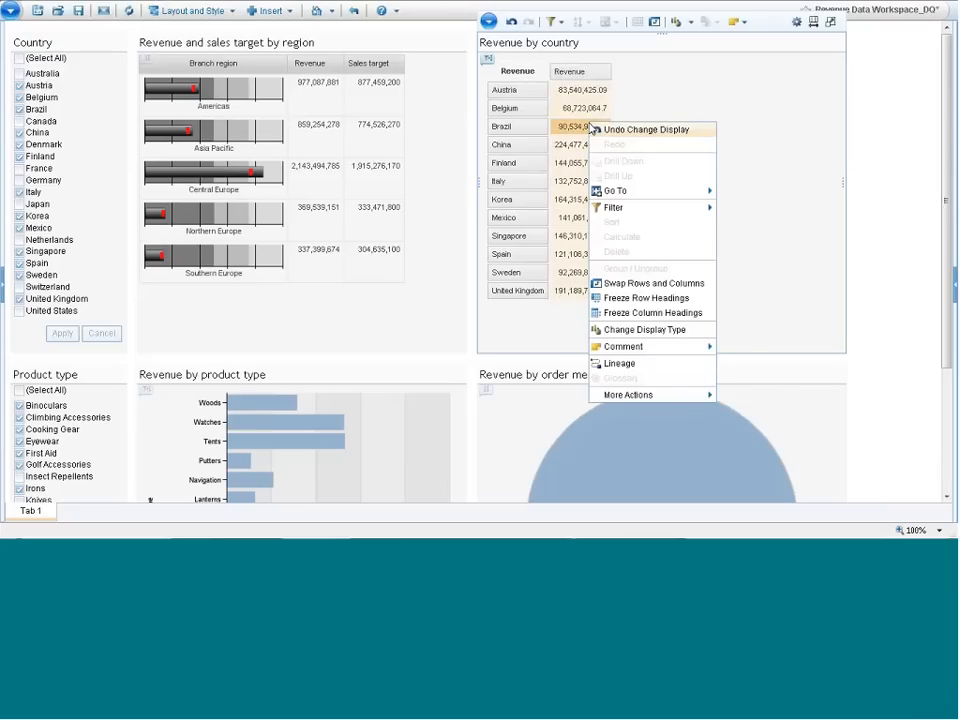
pyautogui.moveTo(632, 349)
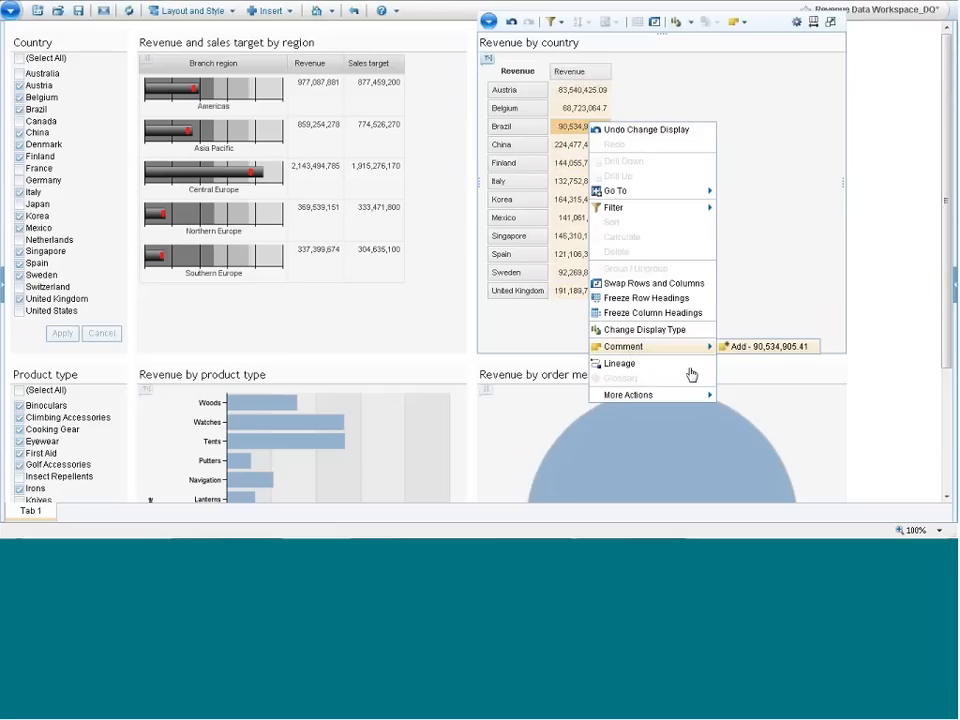
pyautogui.click(742, 347)
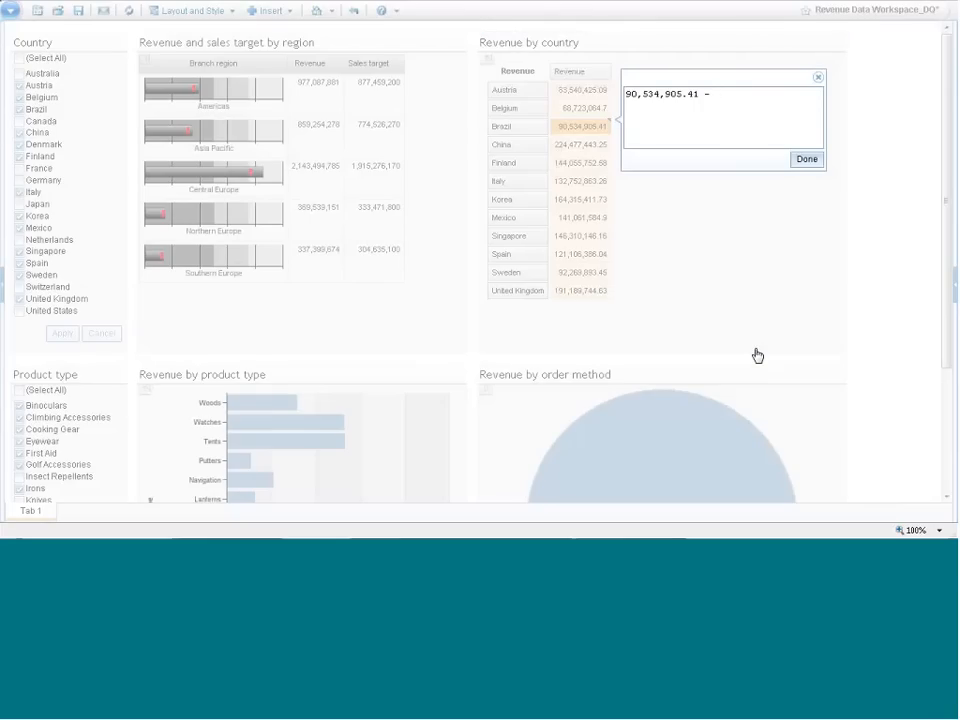
pyautogui.write('This number is too low')
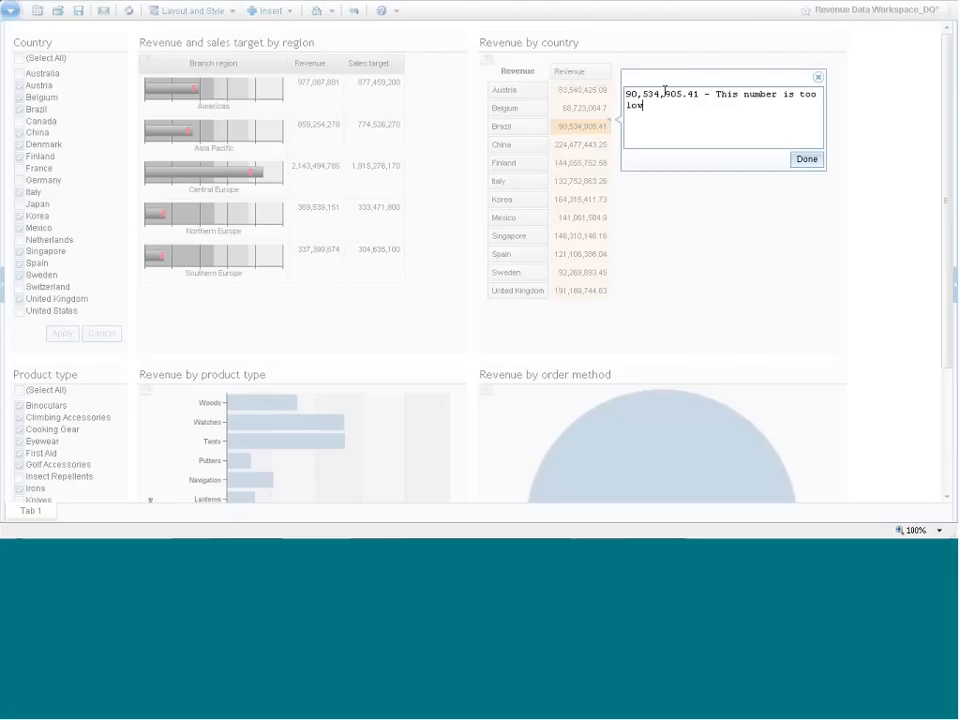
pyautogui.moveTo(682, 94); pyautogui.dragTo(643, 94)
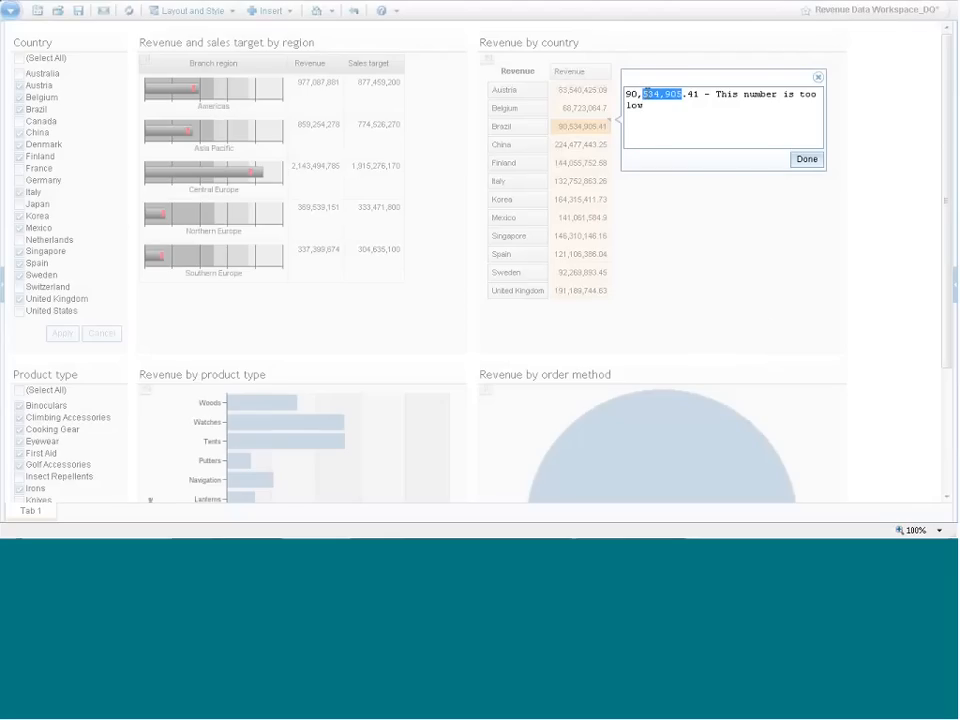
pyautogui.click(670, 108)
pyautogui.click(801, 160)
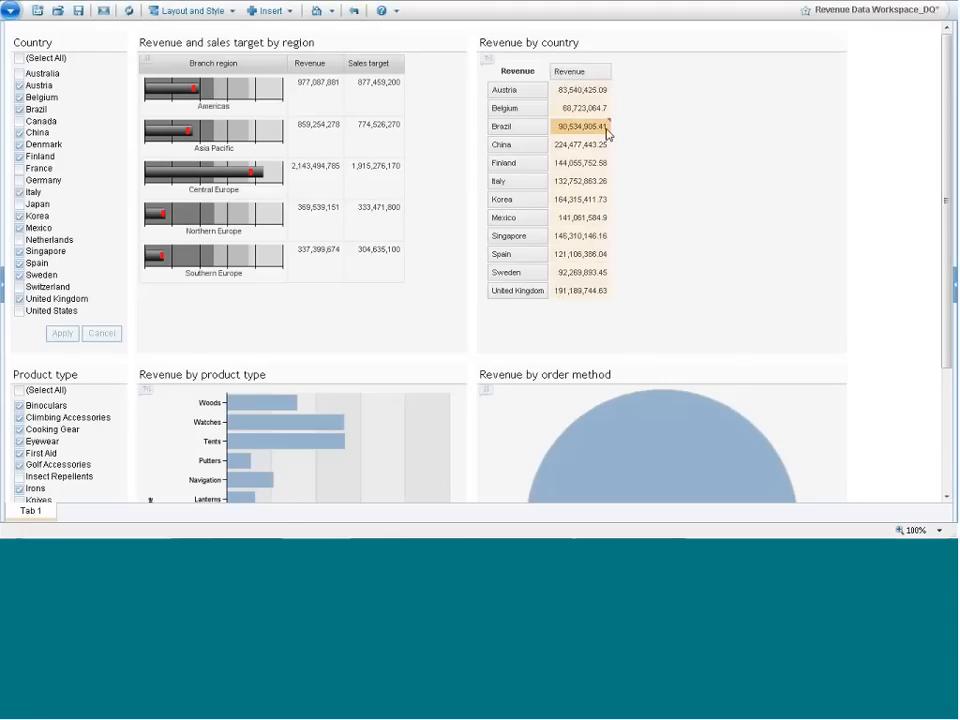
pyautogui.moveTo(612, 128)
pyautogui.click(760, 132)
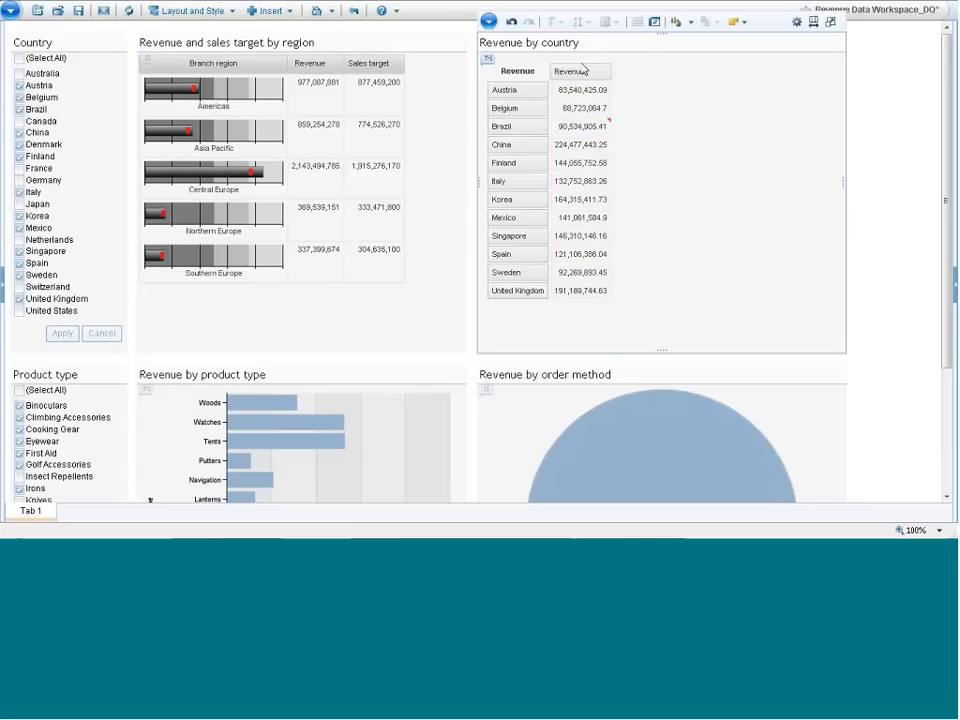
# Add the comment "This is a comment" to the whole Revenue by country widget
pyautogui.click(488, 22)
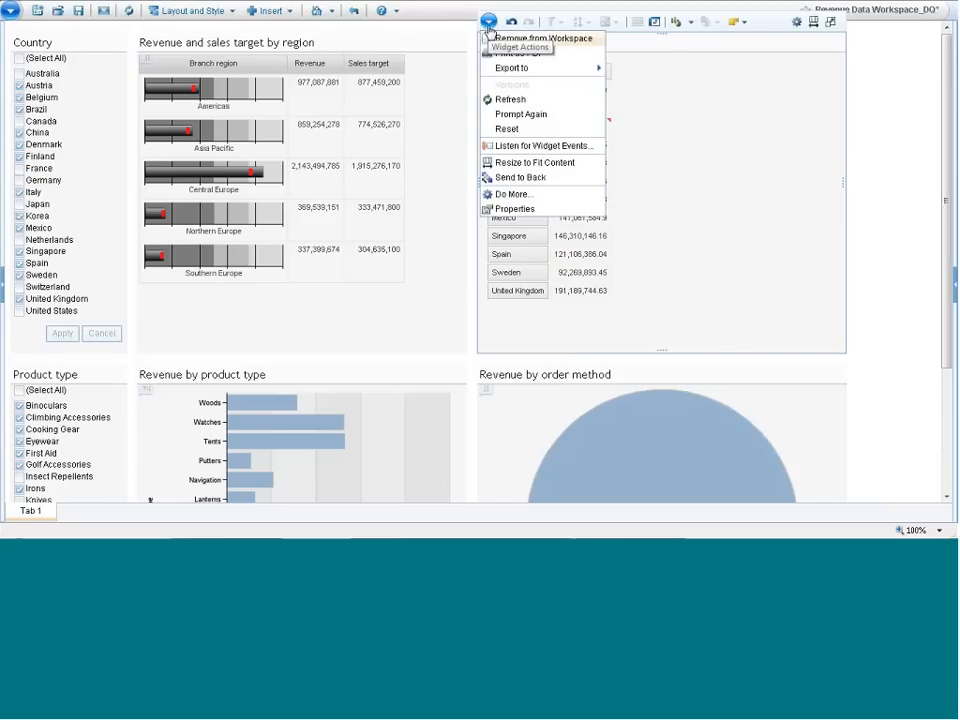
pyautogui.press('Escape')
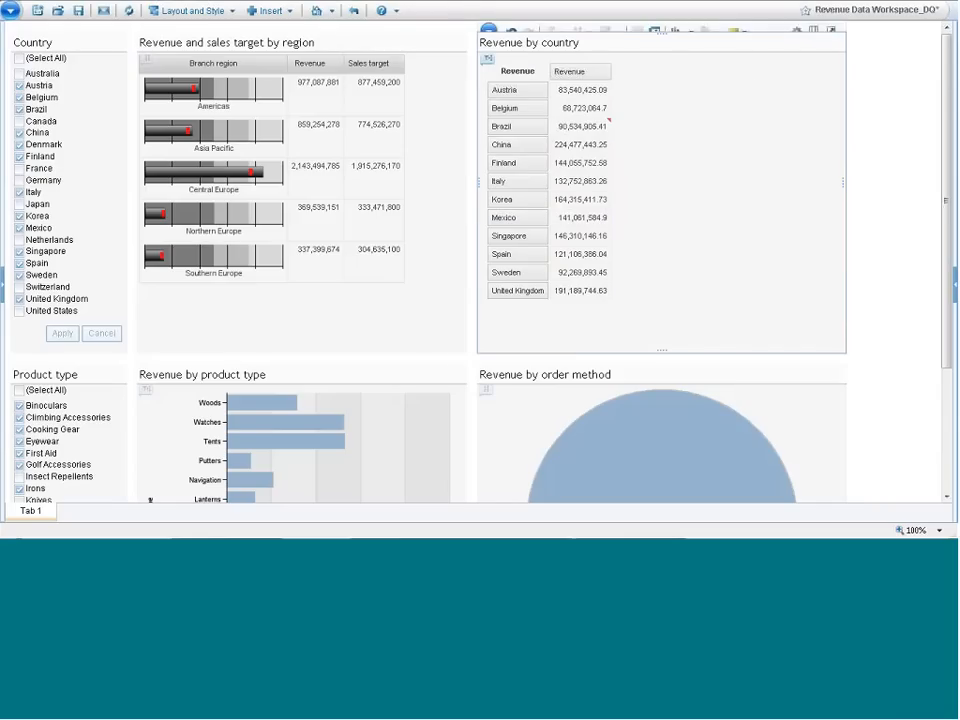
pyautogui.click(746, 26)
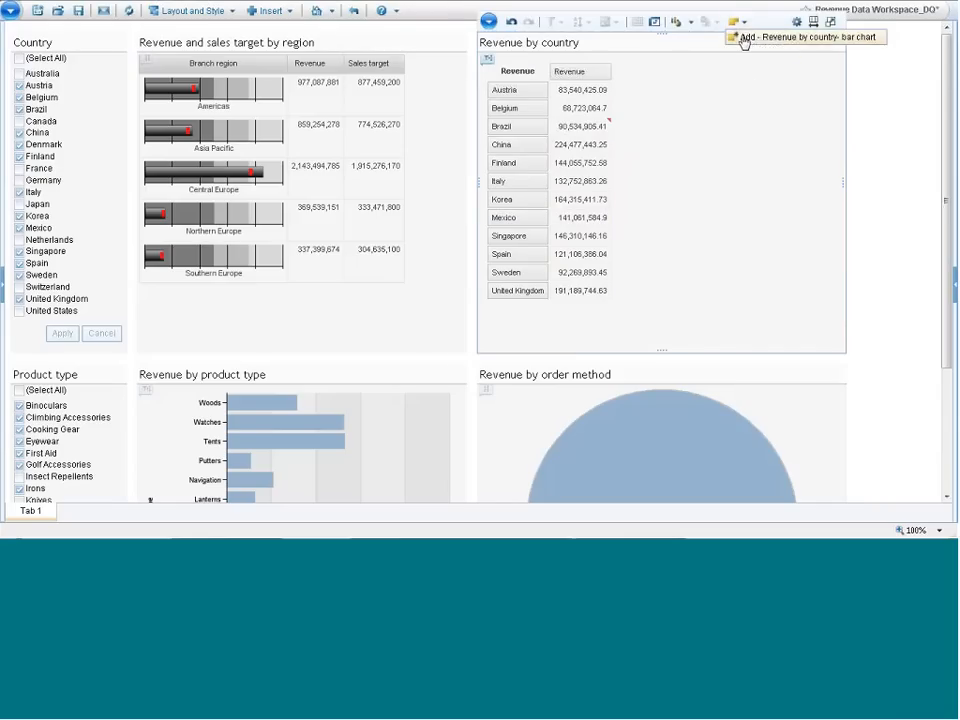
pyautogui.click(744, 42)
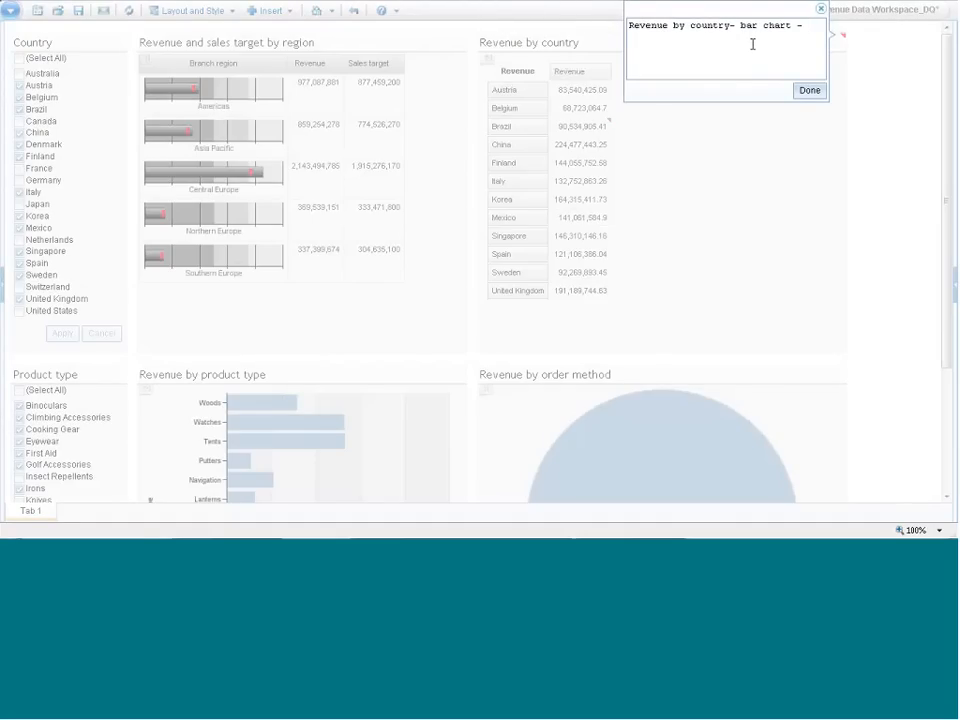
pyautogui.write('This is a comment')
pyautogui.click(812, 90)
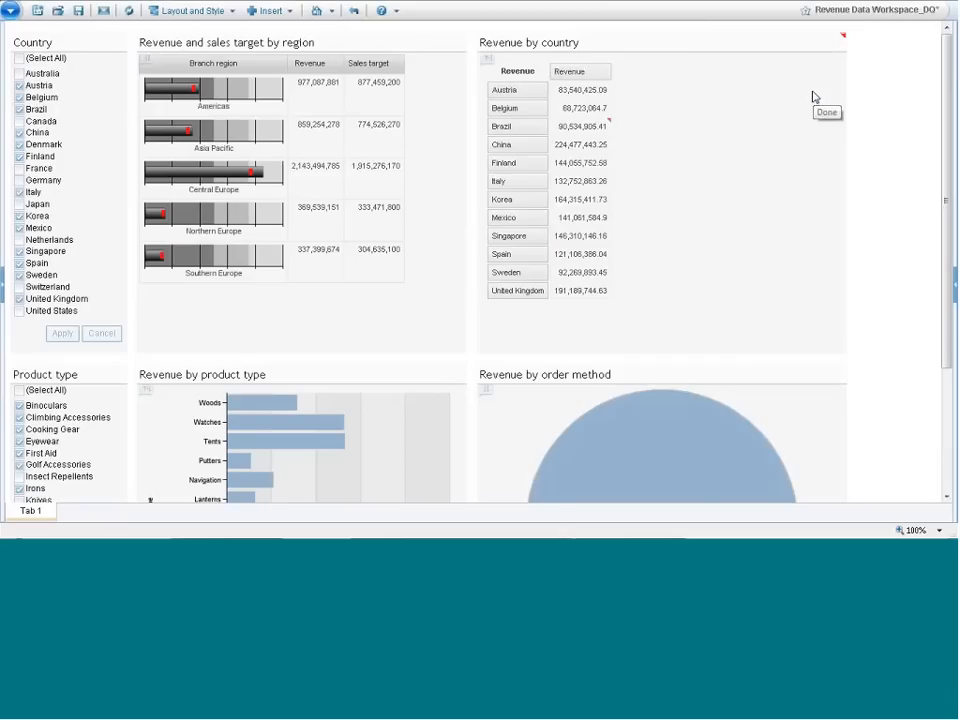
pyautogui.moveTo(852, 39)
pyautogui.moveTo(640, 142)
pyautogui.click(776, 221)
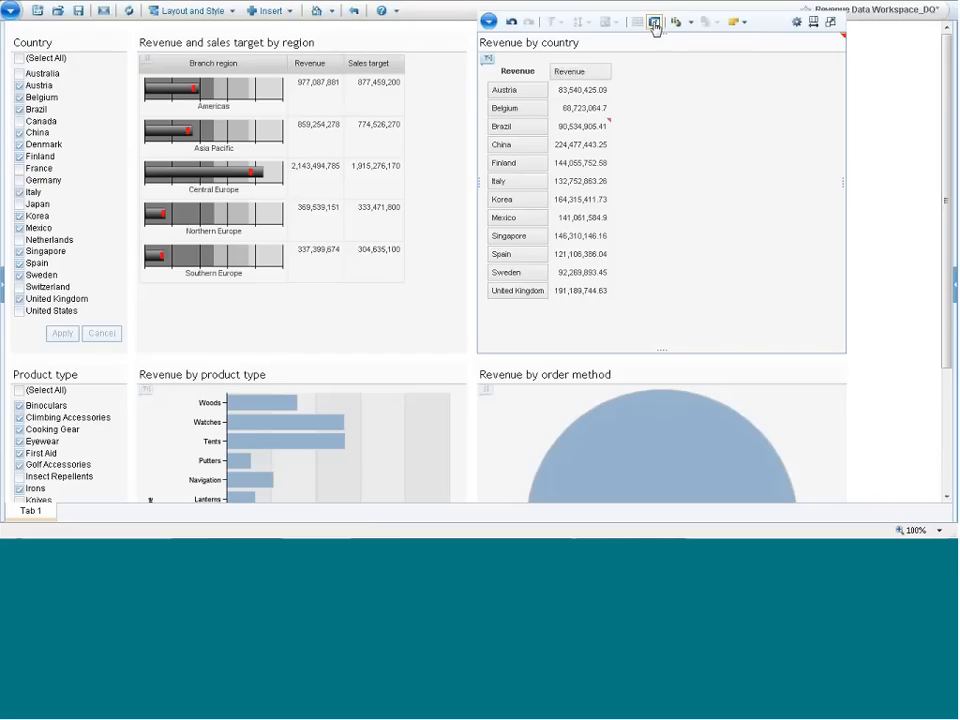
# Convert the Revenue by order method pie chart to a column chart
pyautogui.scroll(-3, 706, 300)
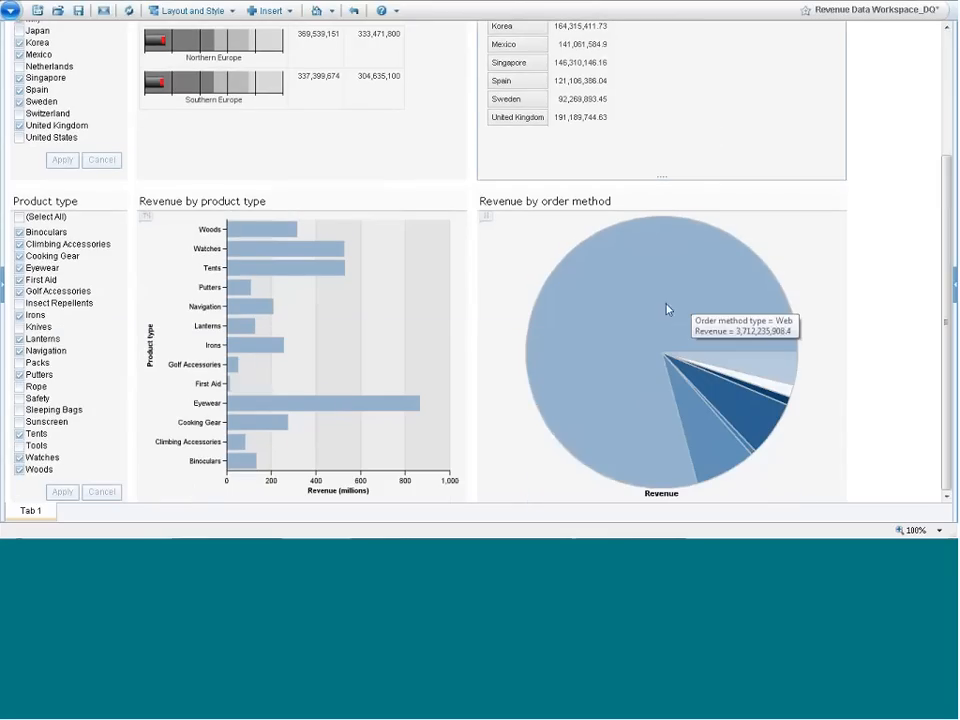
pyautogui.click(641, 312)
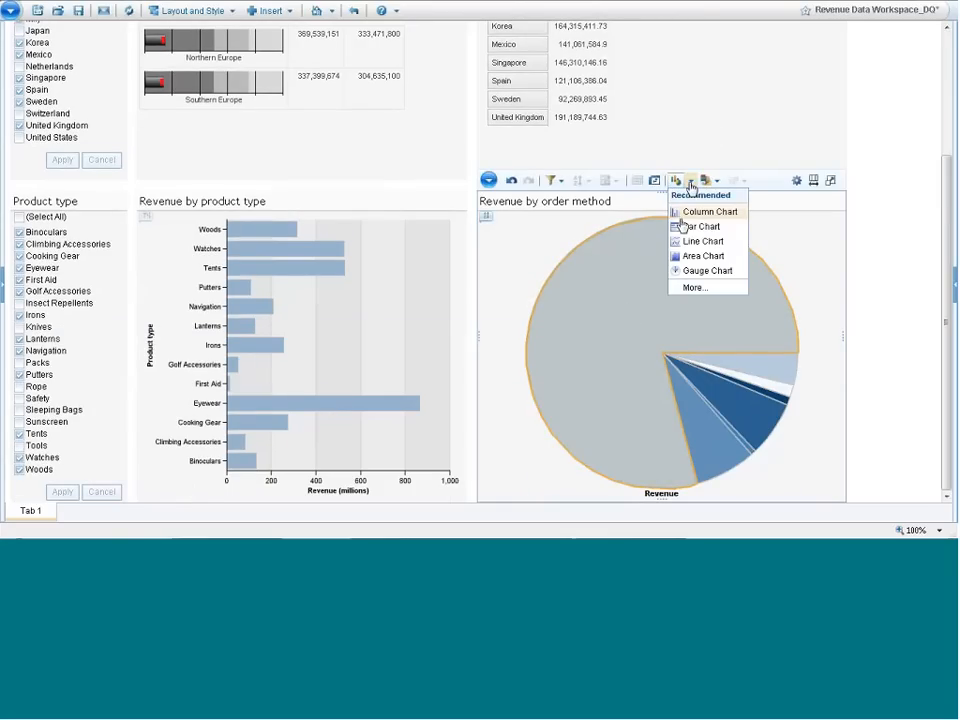
pyautogui.click(680, 213)
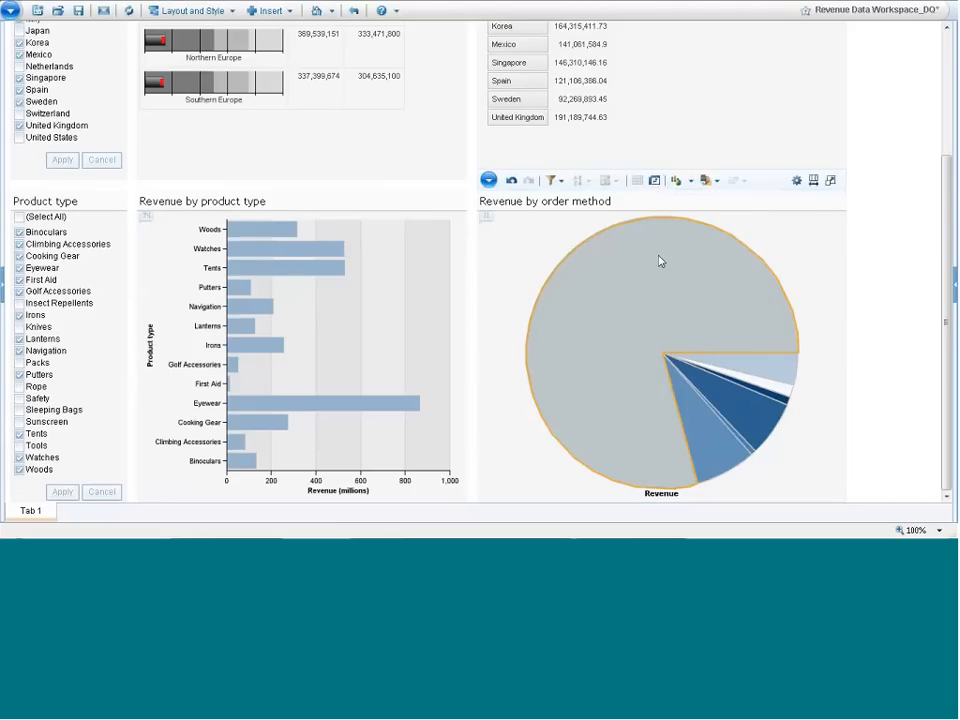
pyautogui.click(721, 258)
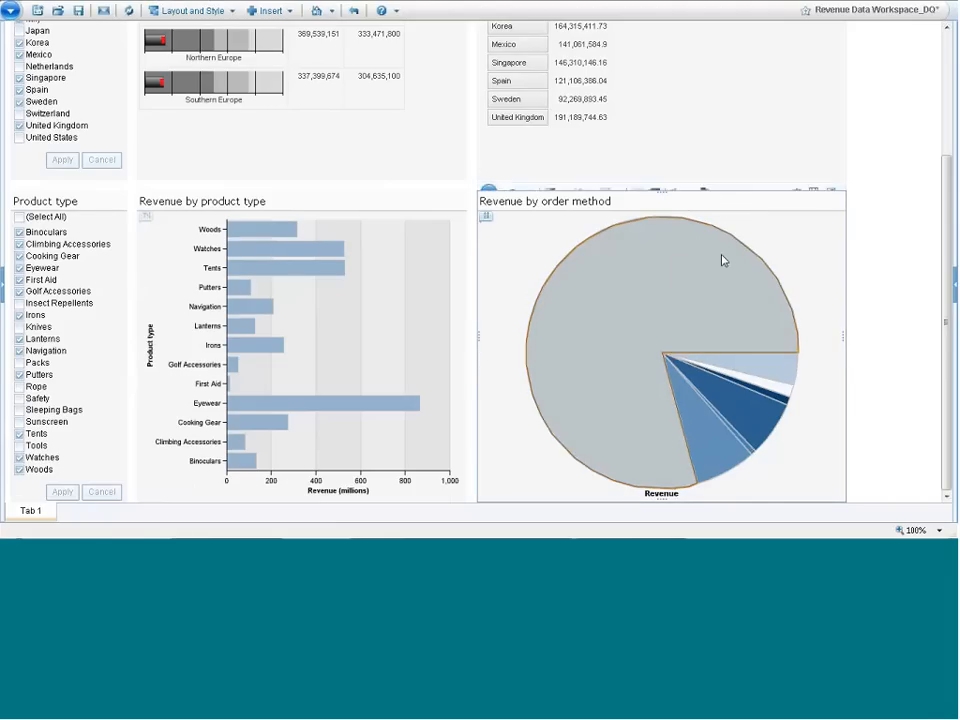
pyautogui.click(676, 186)
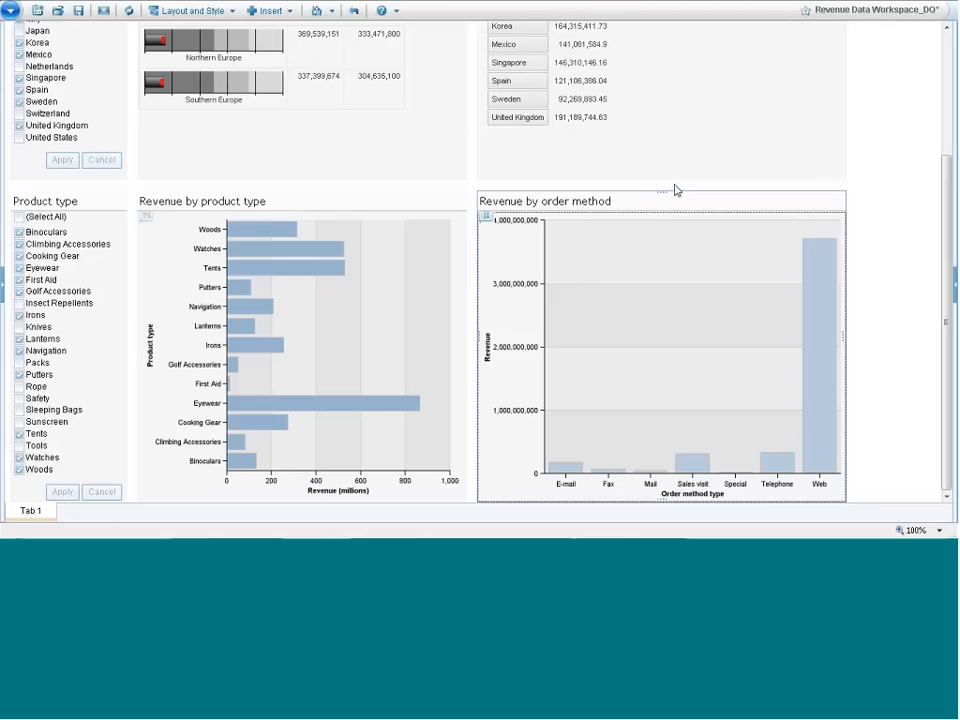
pyautogui.scroll(3, 676, 200)
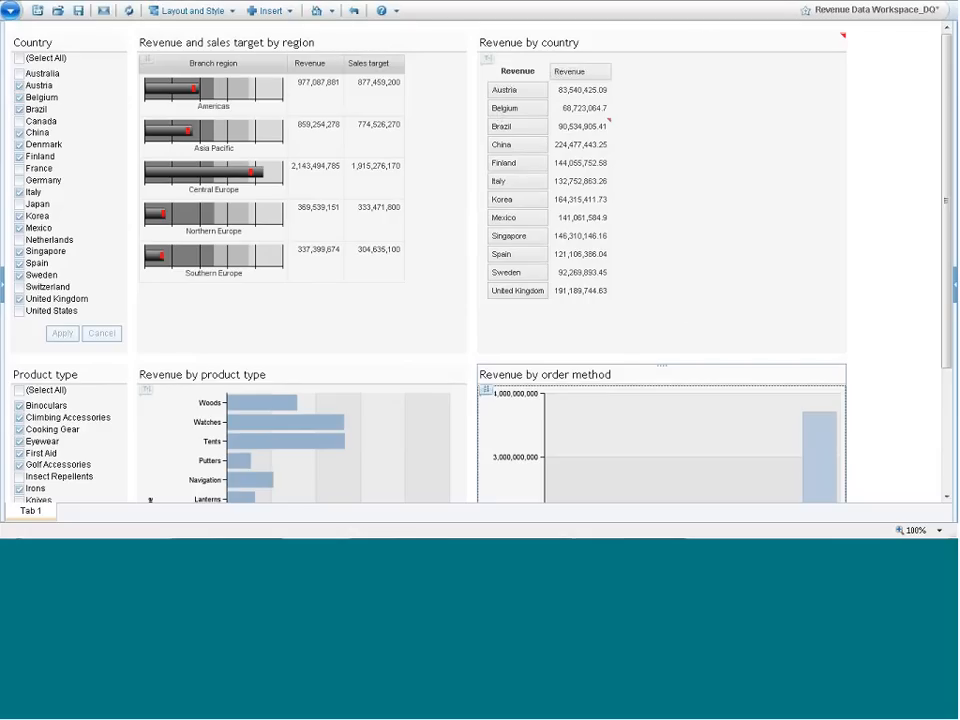
pyautogui.click(746, 131)
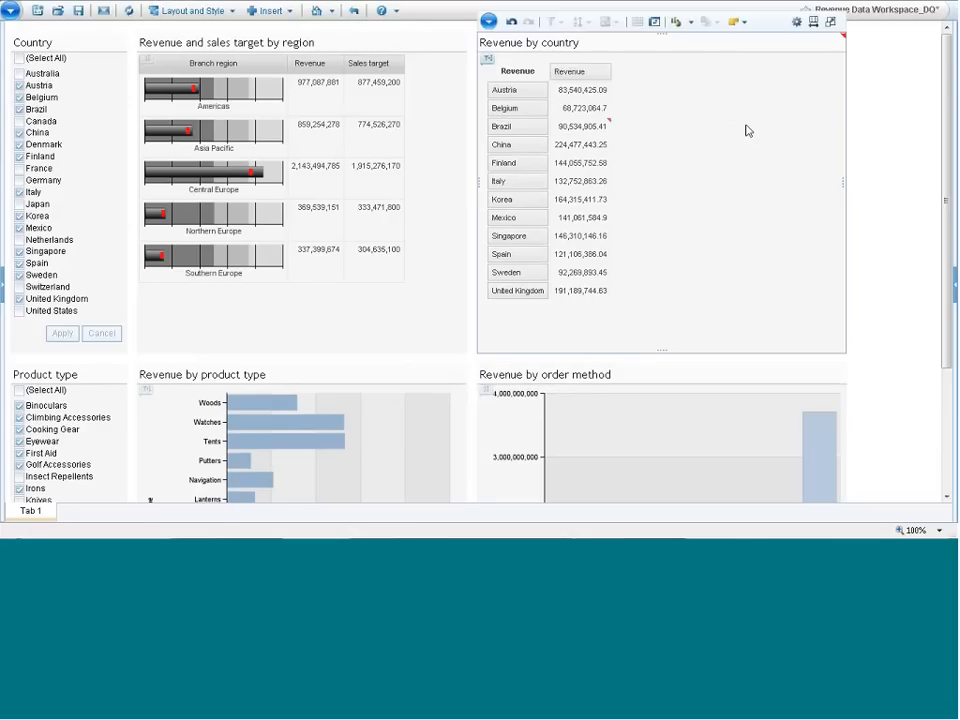
# Leave full screen, switch to the IBM Cognos welcome portal window, and create a new workspace on the web
pyautogui.press('F11')
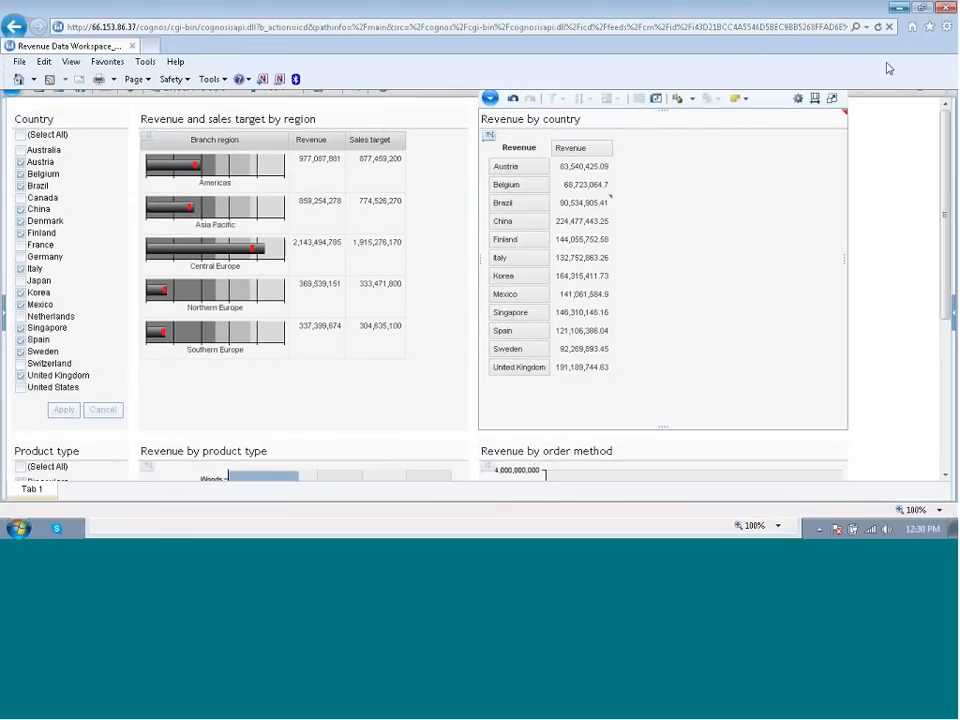
pyautogui.hotkey('alt', 'Tab')
pyautogui.click(490, 530)
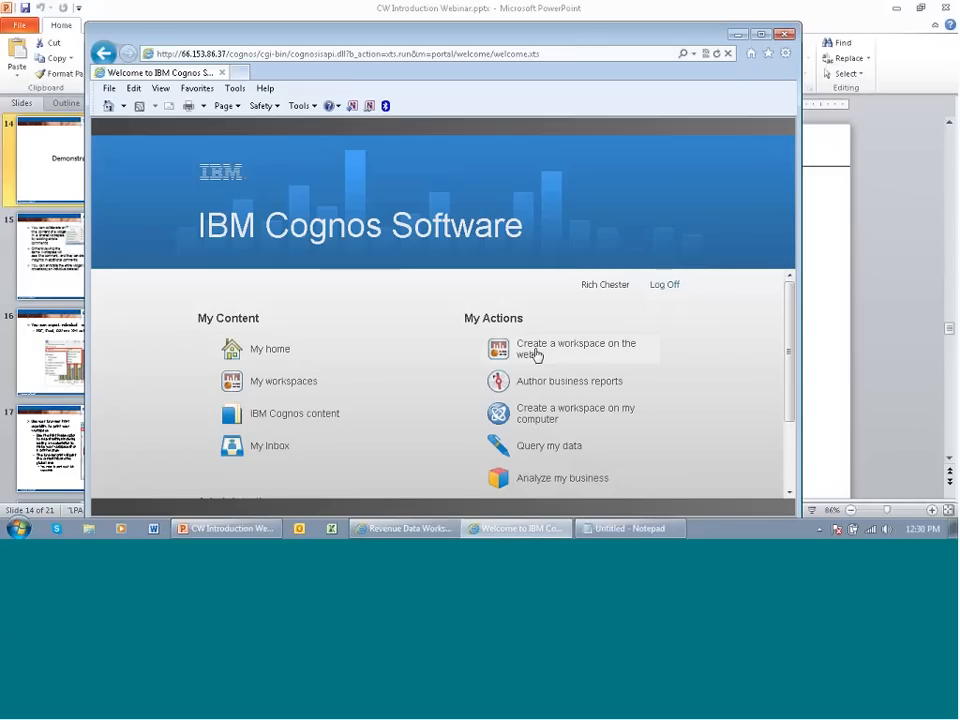
pyautogui.click(497, 349)
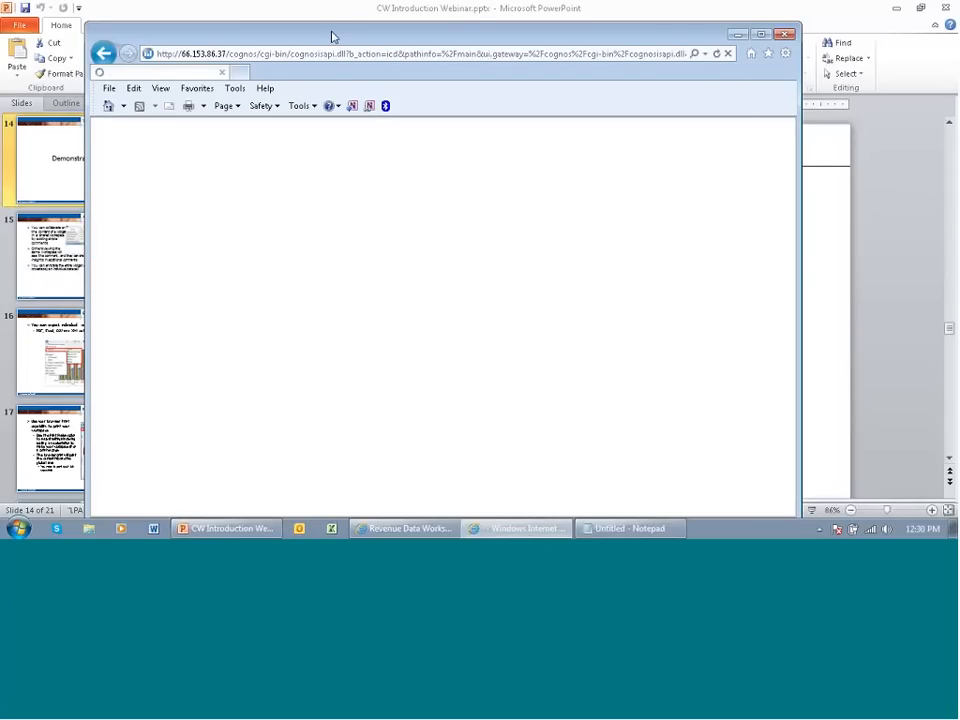
pyautogui.moveTo(332, 34); pyautogui.dragTo(346, 21)
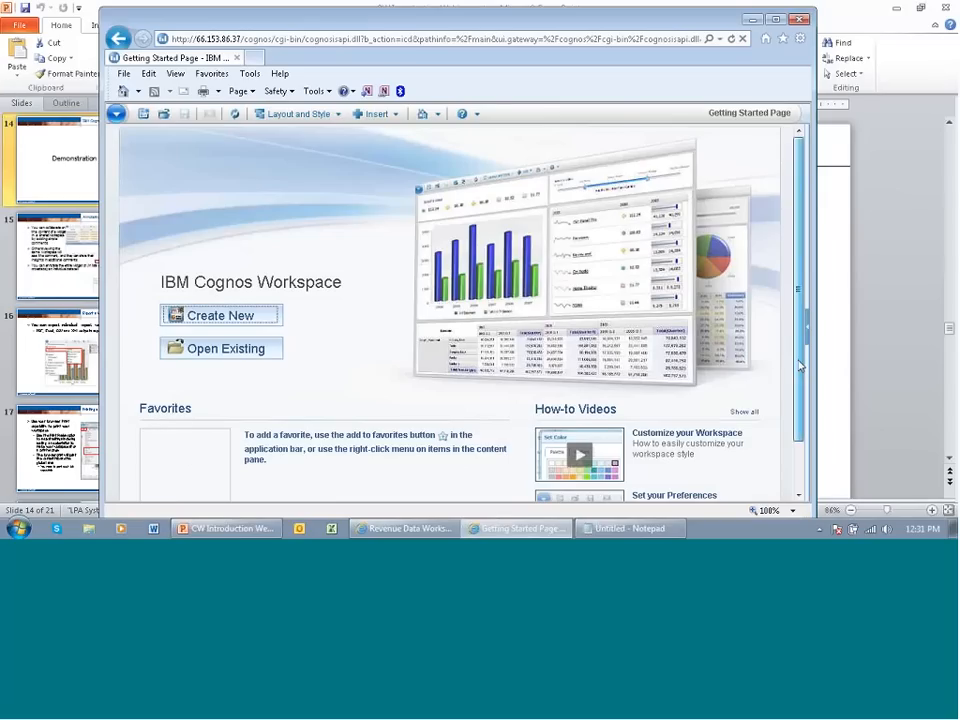
pyautogui.scroll(-1, 588, 410)
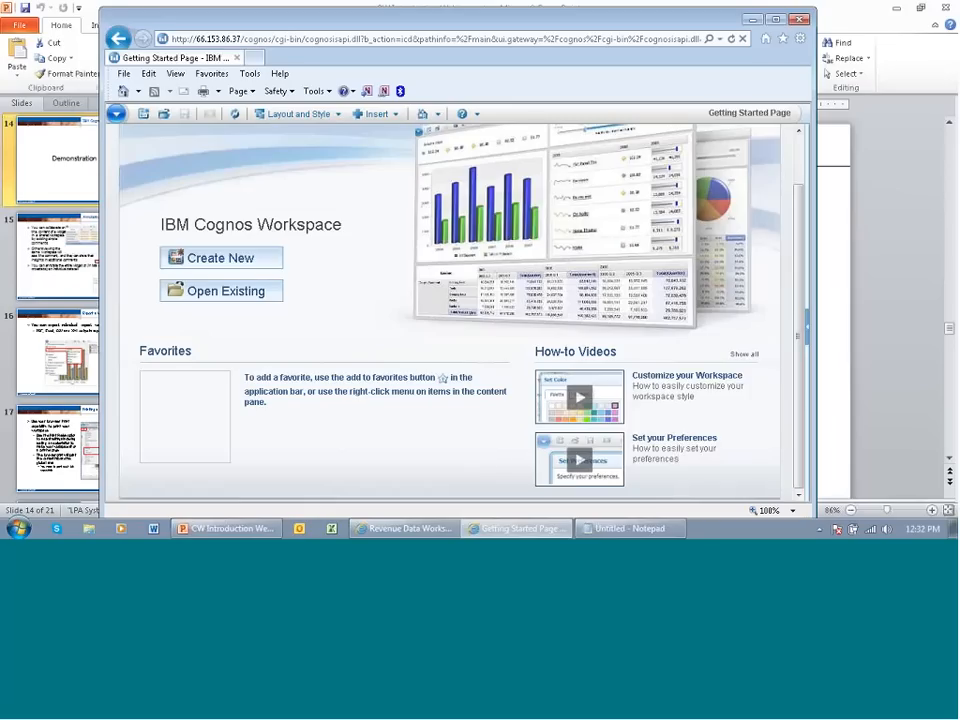
pyautogui.click(198, 266)
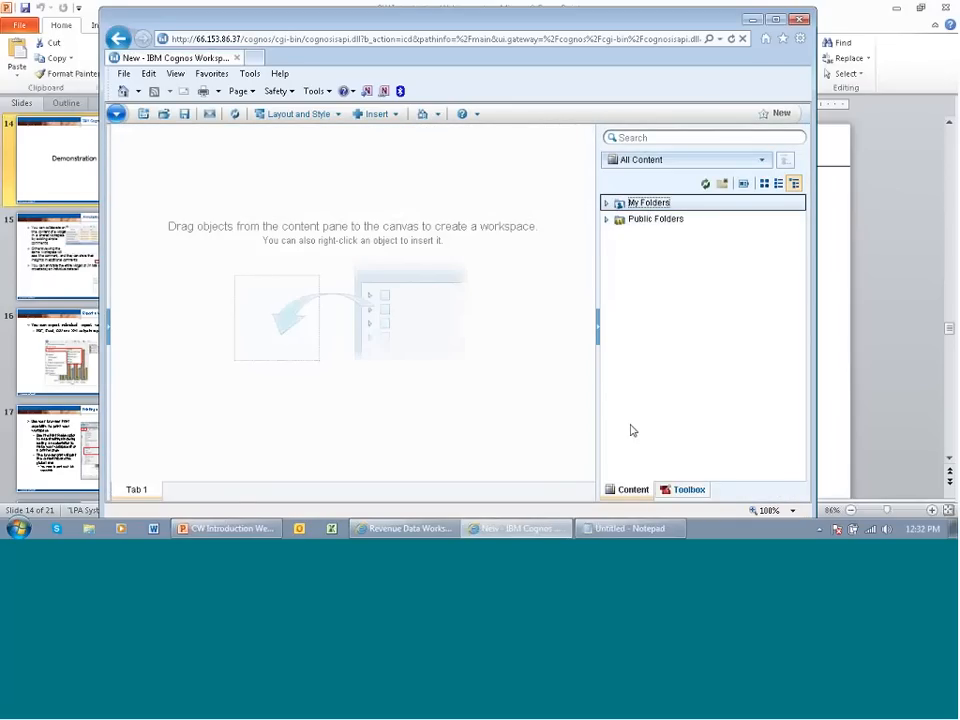
pyautogui.click(686, 489)
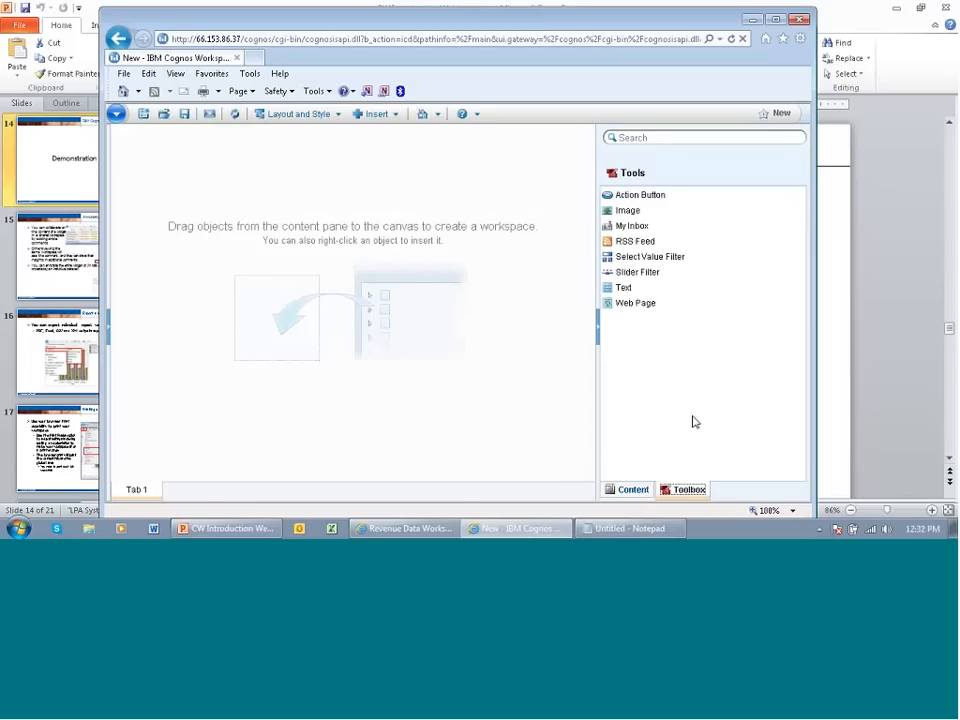
pyautogui.moveTo(626, 214); pyautogui.dragTo(128, 141)
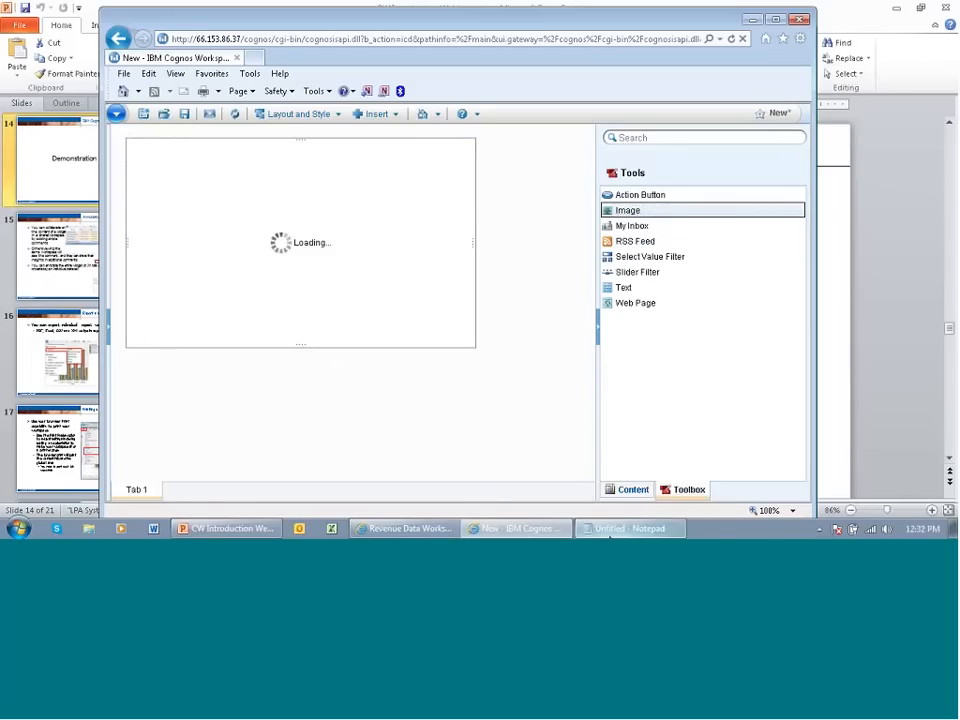
pyautogui.click(629, 528)
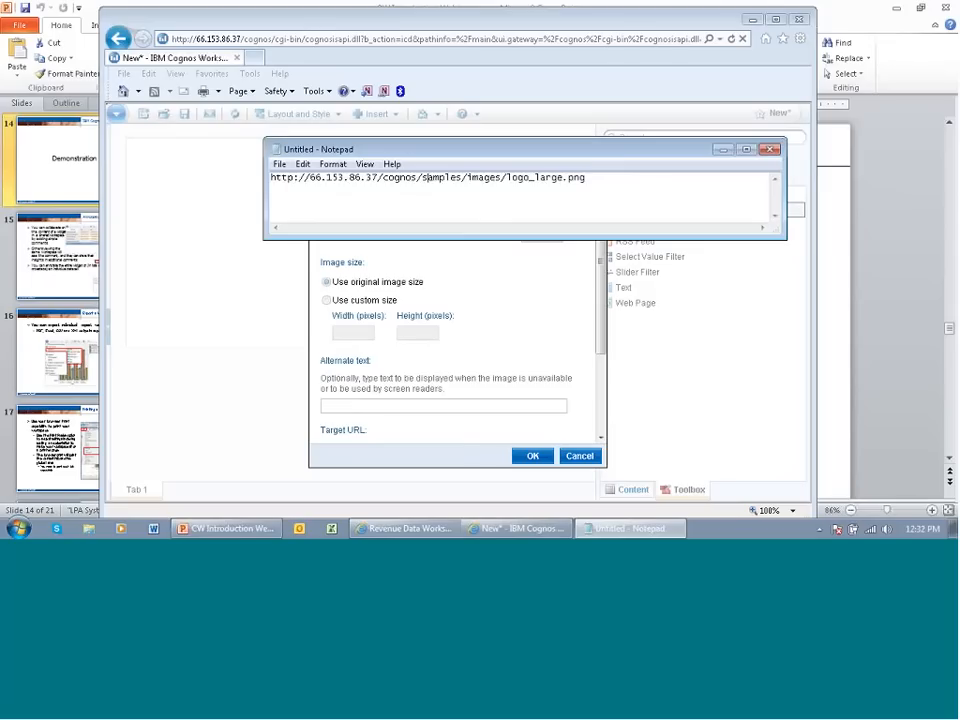
pyautogui.hotkey('ctrl', 'a')
pyautogui.hotkey('ctrl', 'c')
pyautogui.click(538, 302)
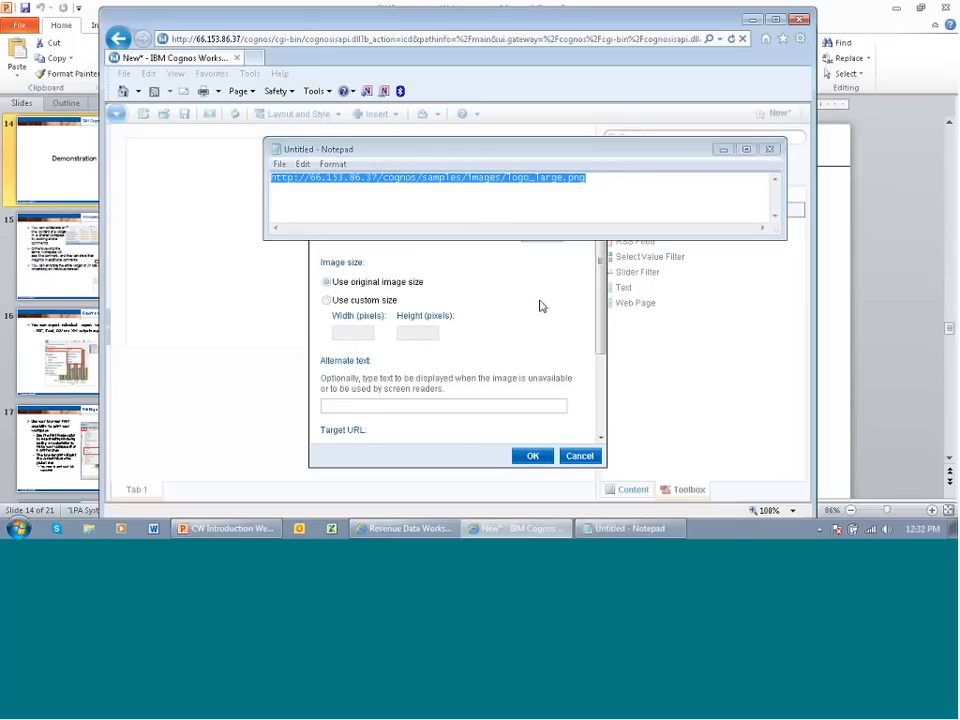
pyautogui.click(394, 232)
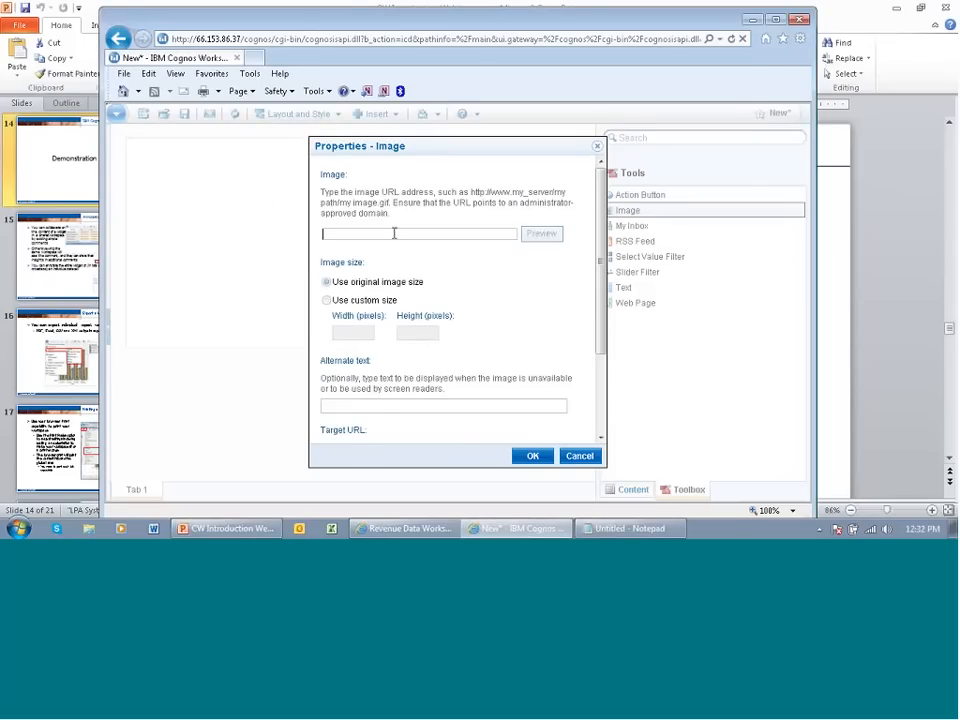
pyautogui.hotkey('ctrl', 'v')
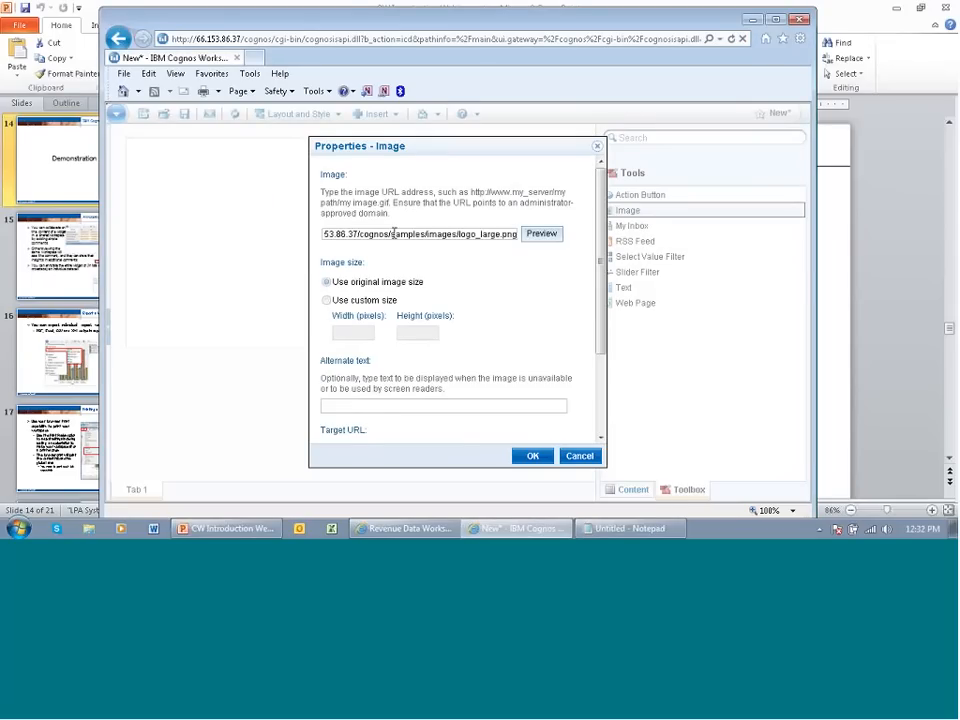
# Give the logo image a custom size of 200 pixels wide and 100 pixels high
pyautogui.click(325, 301)
pyautogui.click(342, 332)
pyautogui.write('2')
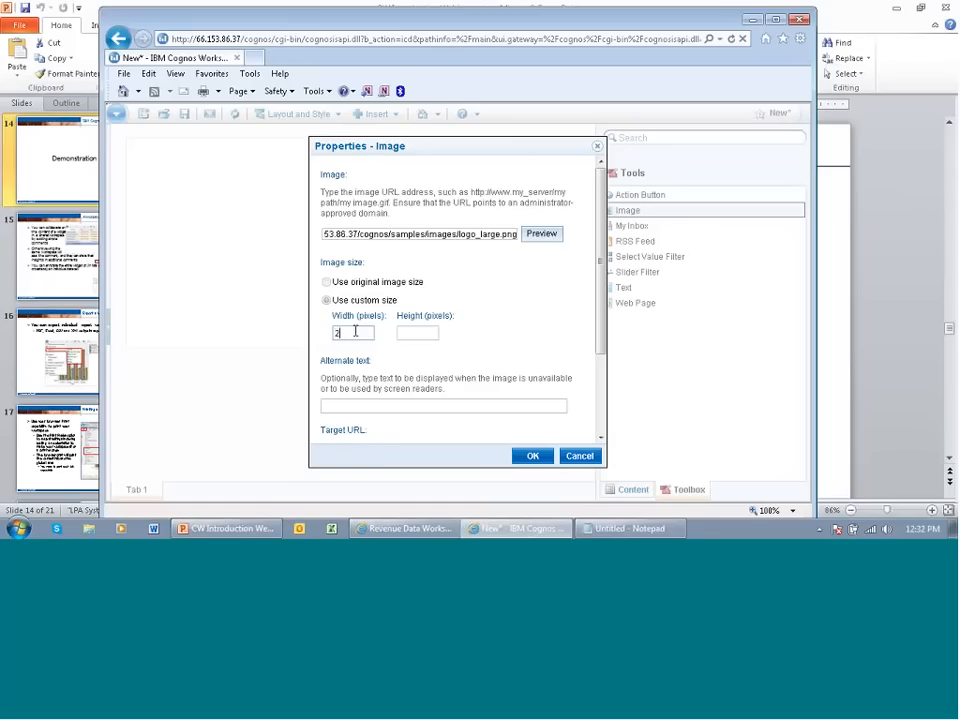
pyautogui.write('00')
pyautogui.press('Tab')
pyautogui.write('100')
pyautogui.click(354, 405)
pyautogui.scroll(-2, 352, 413)
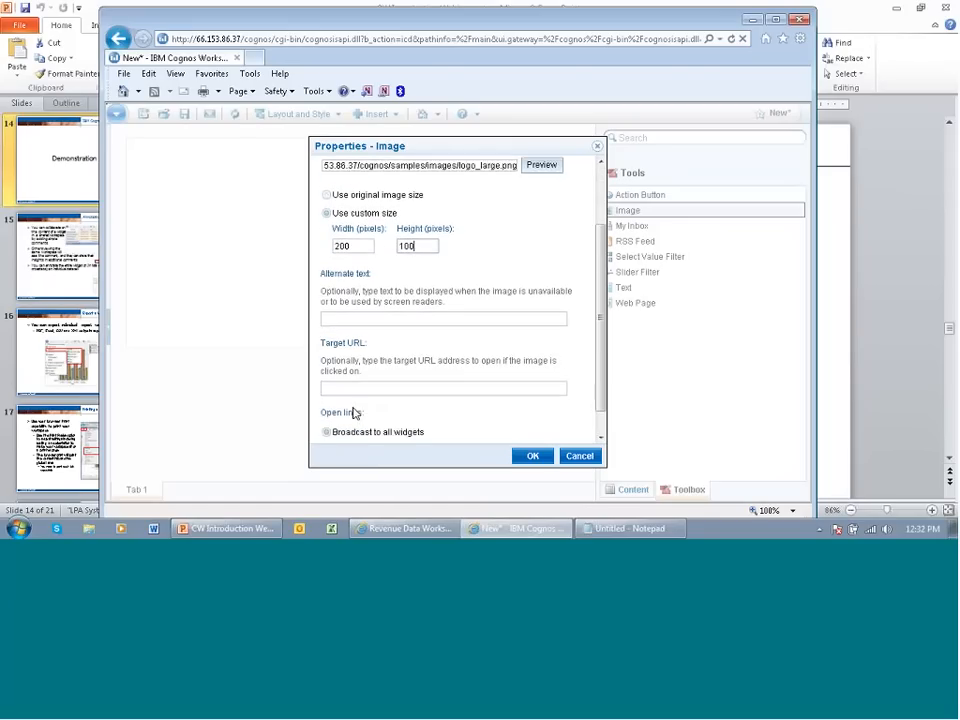
pyautogui.click(352, 388)
pyautogui.write('hh')
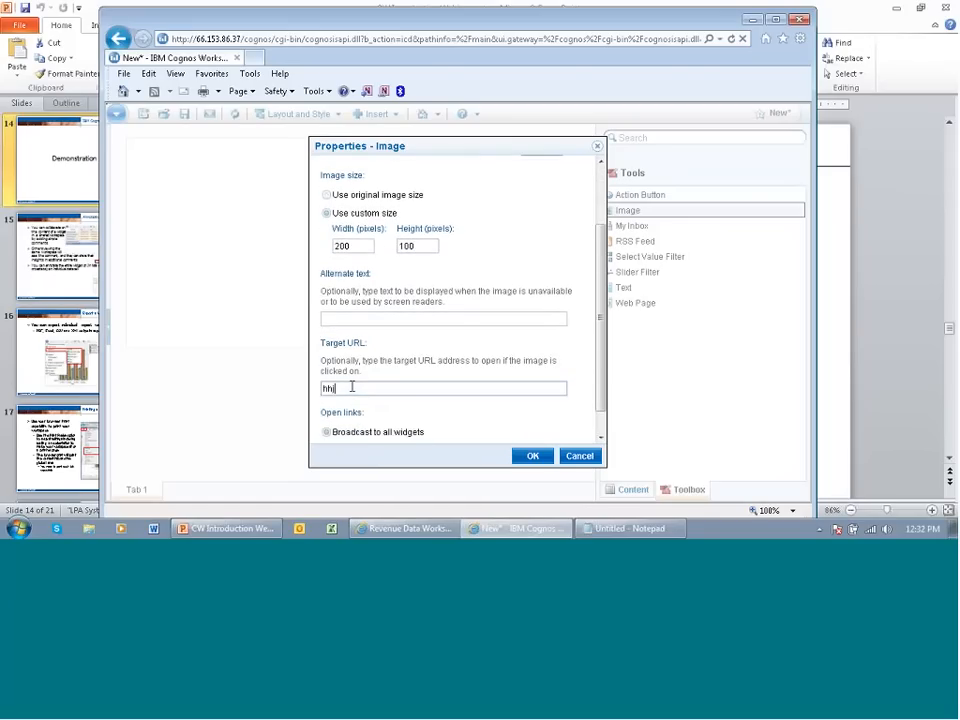
pyautogui.press('BackSpace')
pyautogui.write('ttp://www.lpa.com')
pyautogui.click(531, 458)
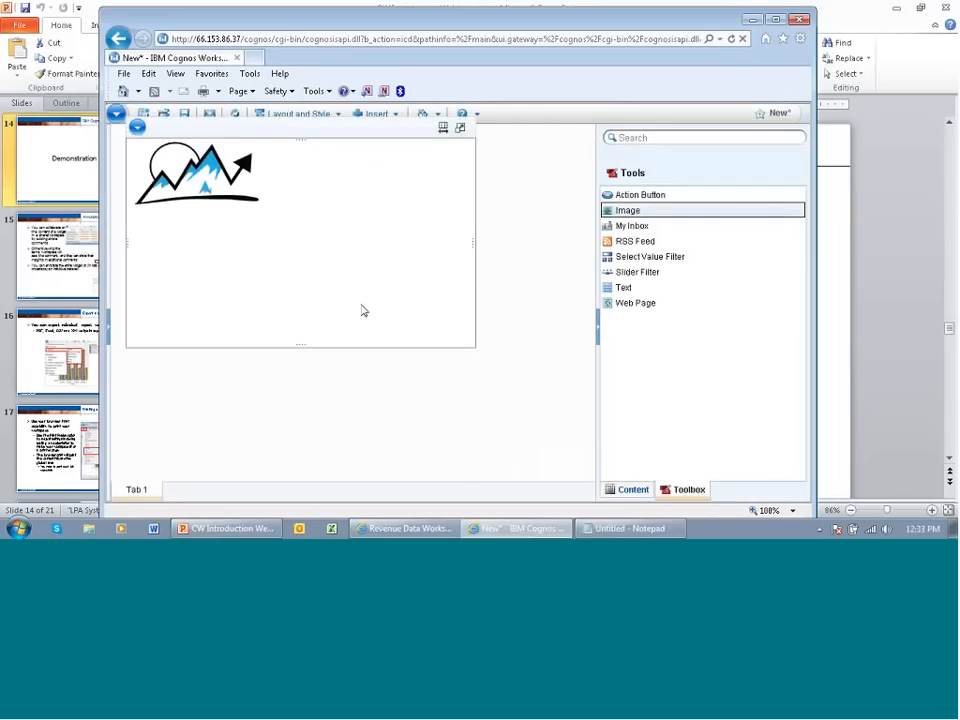
pyautogui.click(137, 127)
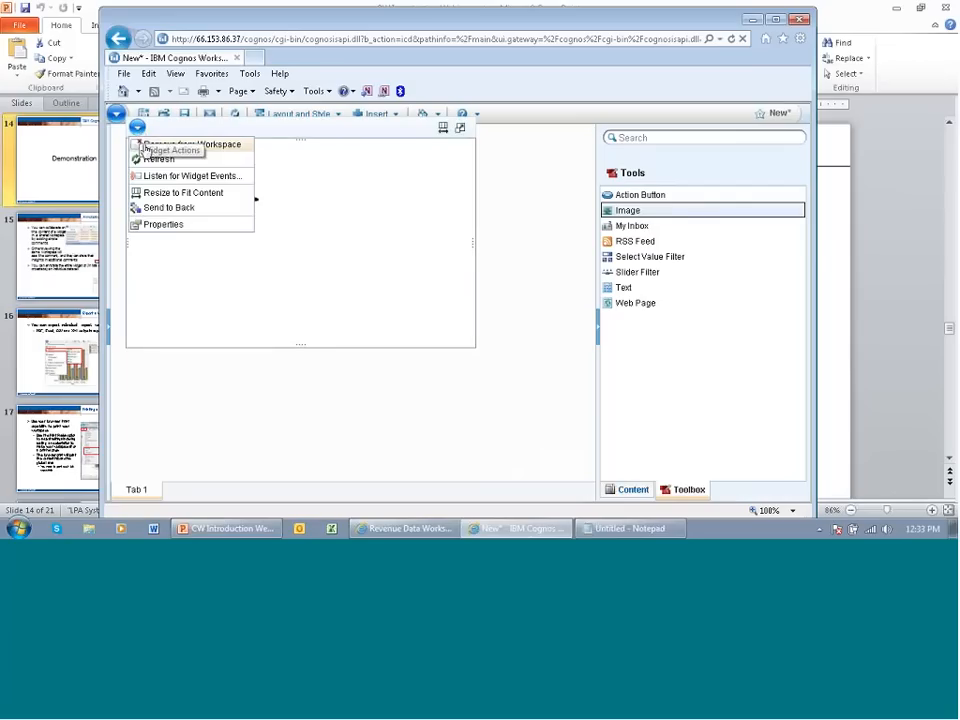
pyautogui.click(173, 192)
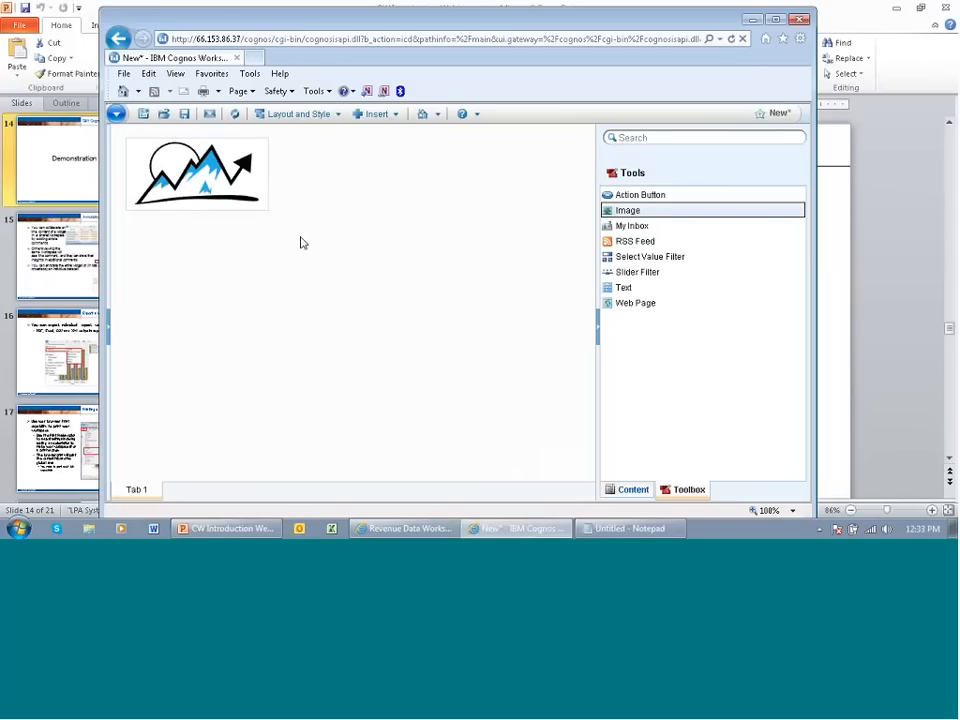
pyautogui.click(630, 303)
pyautogui.moveTo(568, 297); pyautogui.dragTo(294, 144)
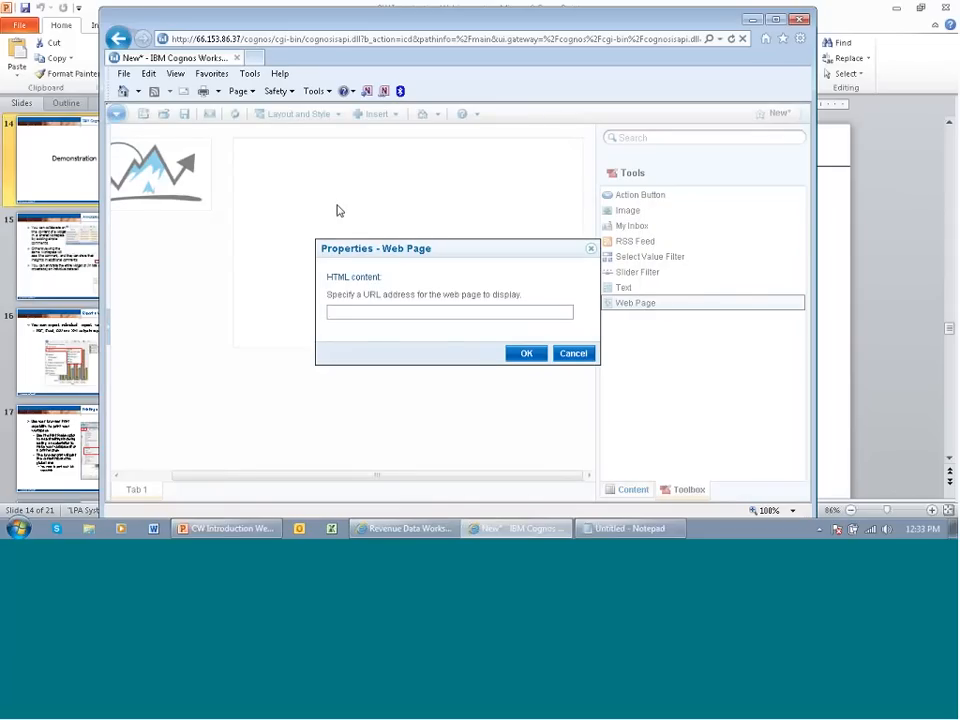
pyautogui.write('http://www.amazon.com')
pyautogui.click(520, 355)
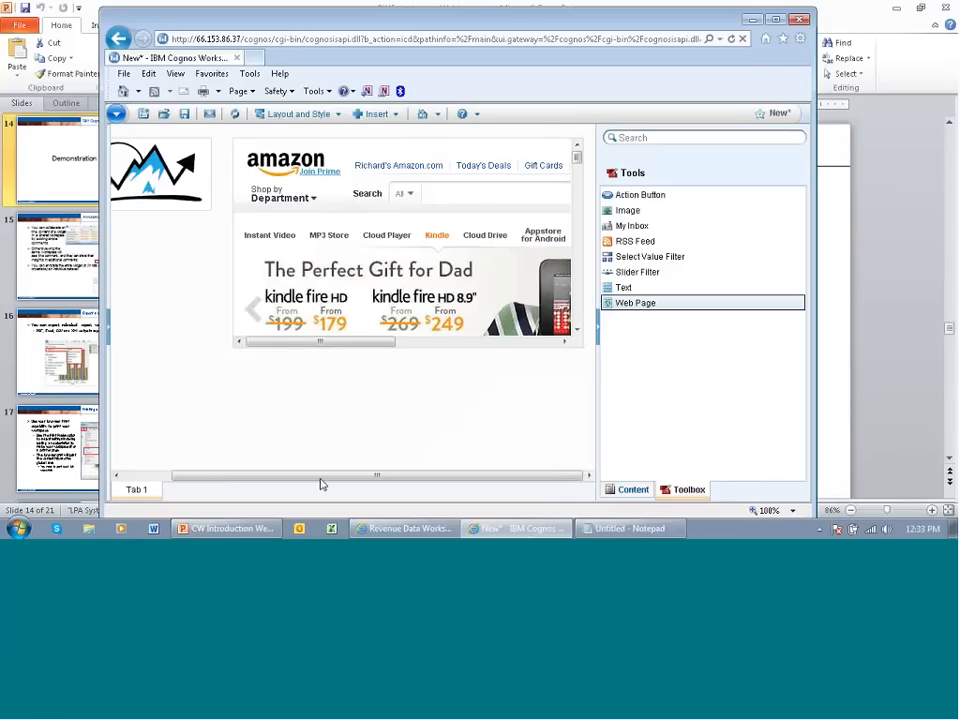
pyautogui.moveTo(321, 476); pyautogui.dragTo(229, 478)
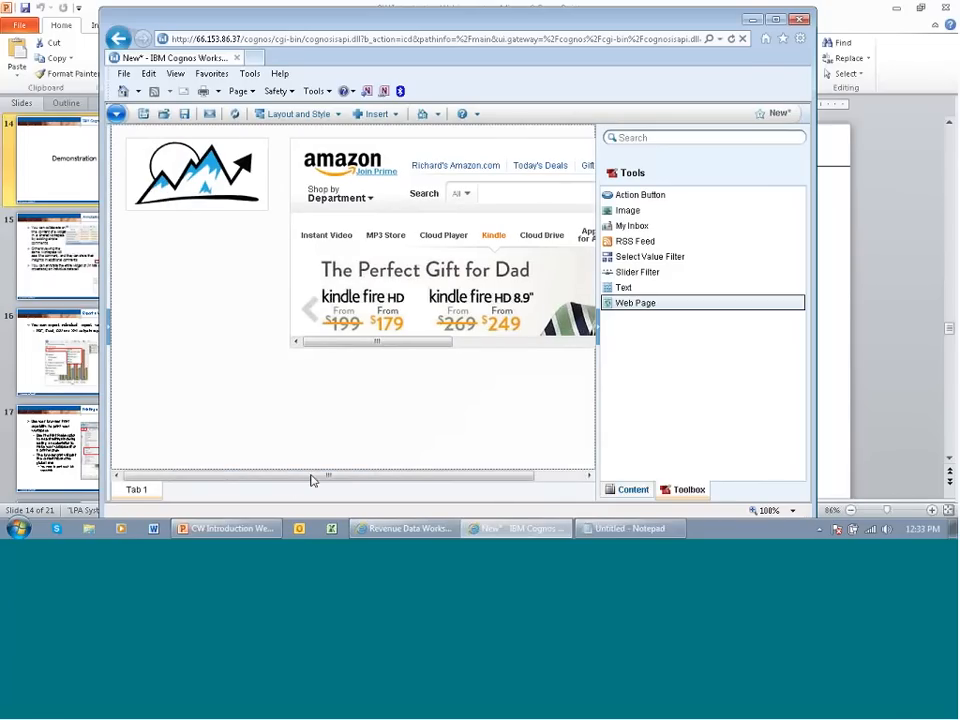
pyautogui.click(218, 188)
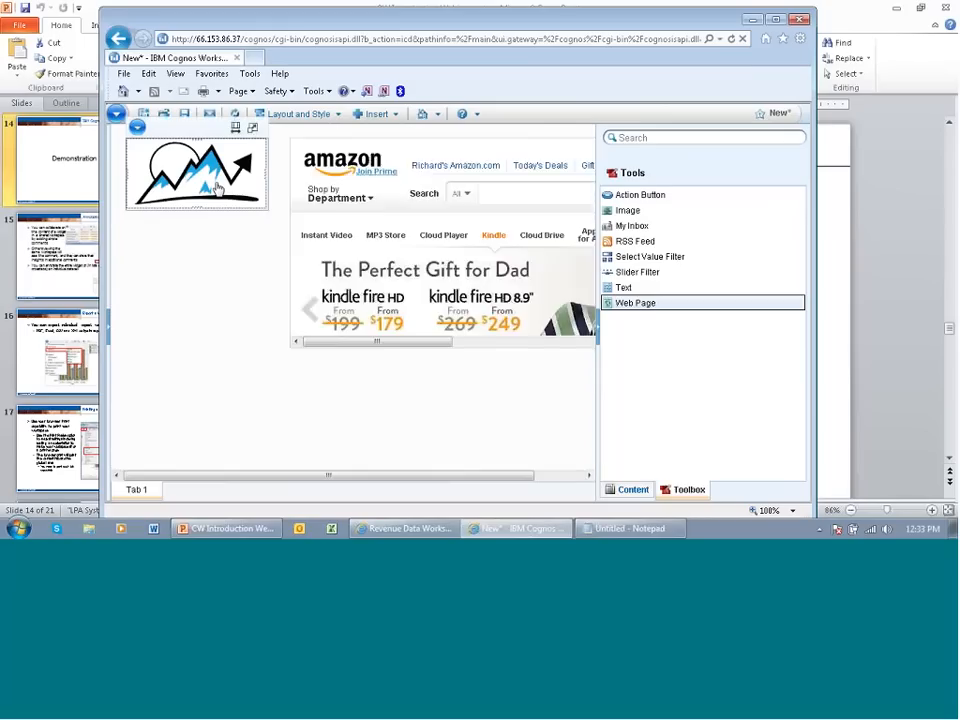
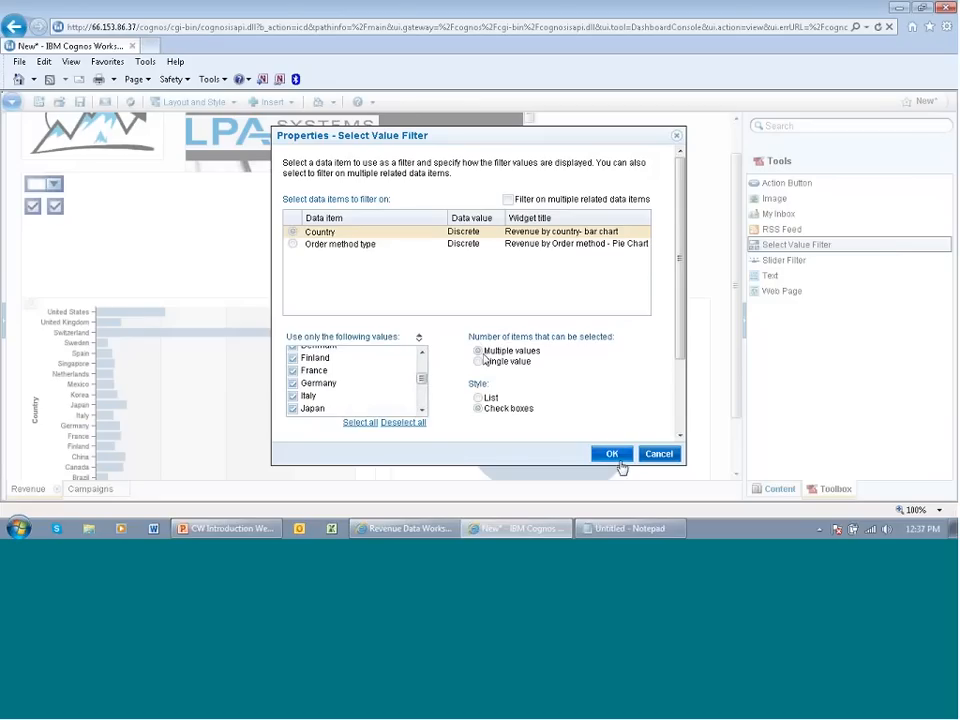
# Create the multiple-value check box filter on Country, and filter the revenue chart to Austria, Belgium and Canada
pyautogui.click(613, 454)
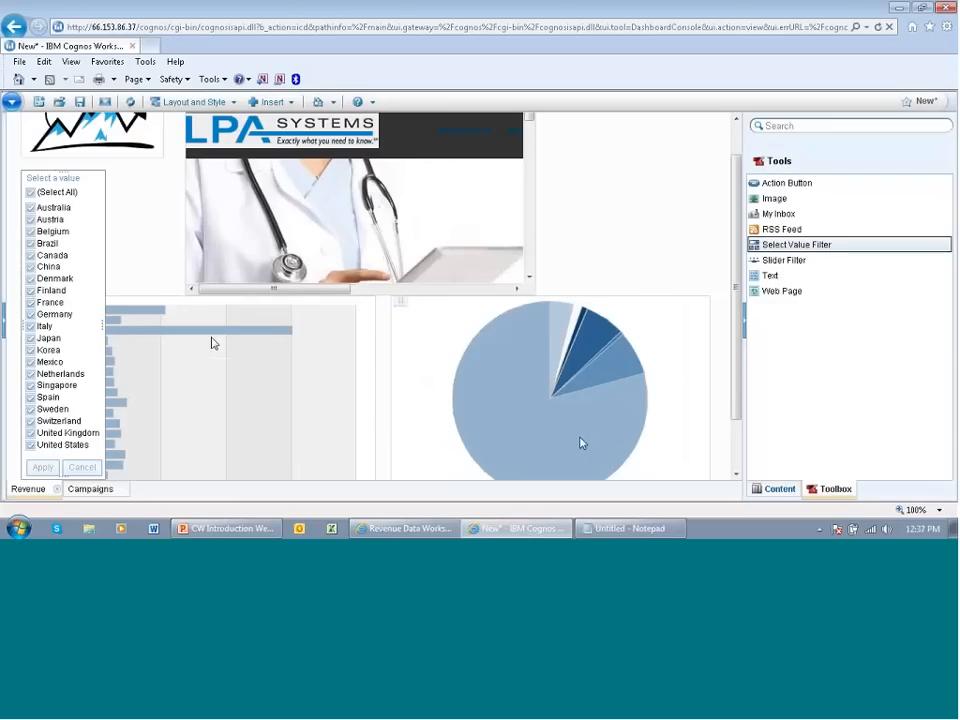
pyautogui.click(30, 192)
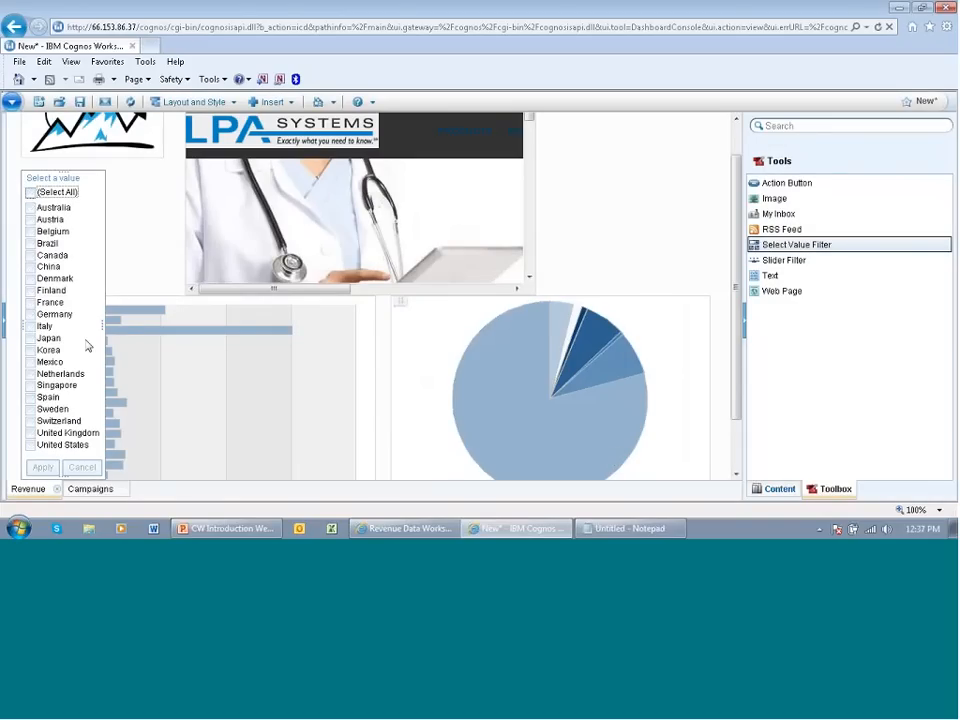
pyautogui.click(30, 219)
pyautogui.click(30, 231)
pyautogui.click(30, 255)
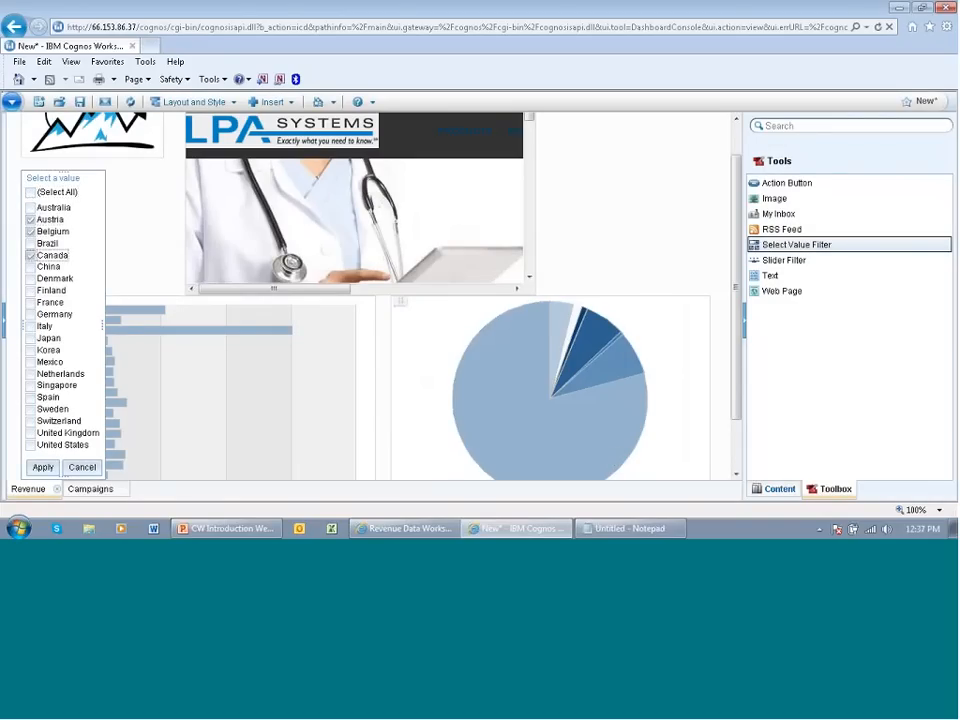
pyautogui.click(42, 468)
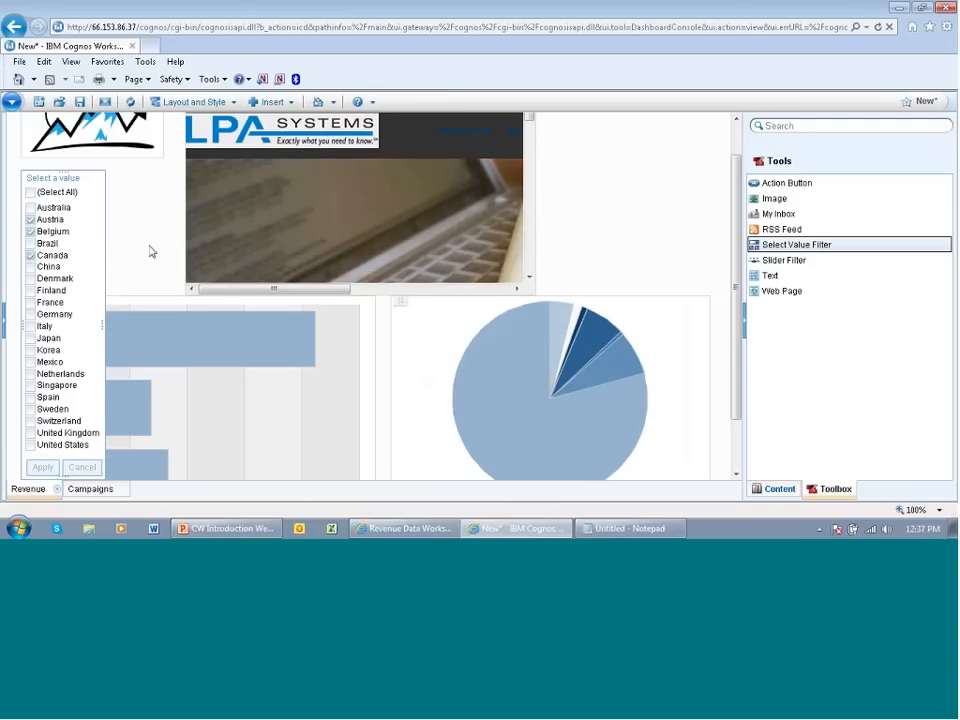
pyautogui.scroll(-1, 150, 251)
pyautogui.click(214, 433)
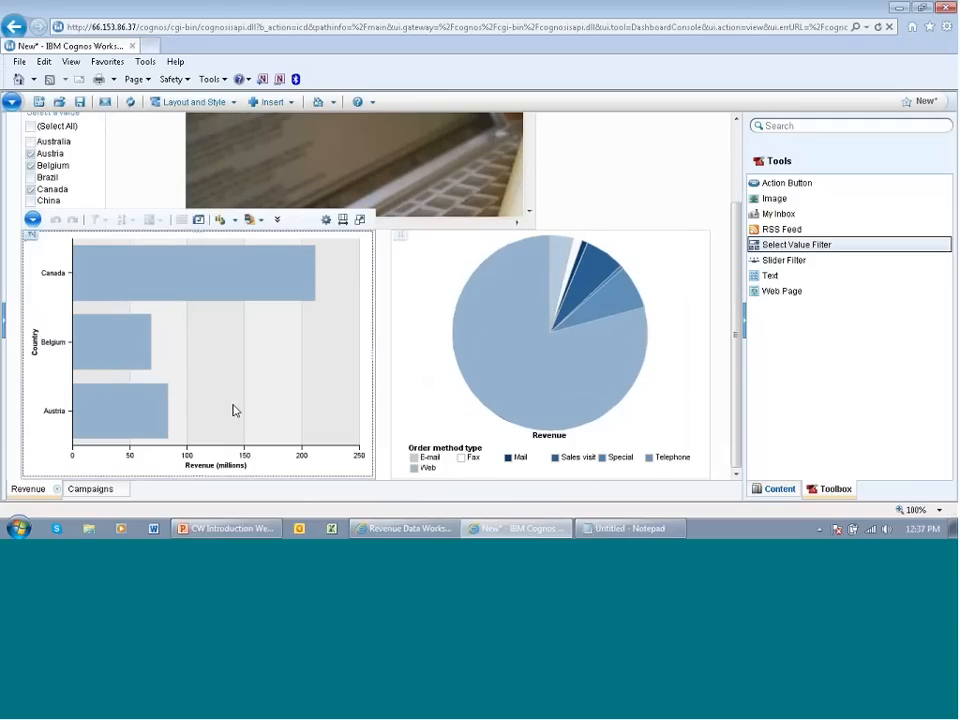
# Fit all widgets on the Revenue page to the window, dismiss the error, and slightly reduce the pie chart's height
pyautogui.scroll(2, 233, 410)
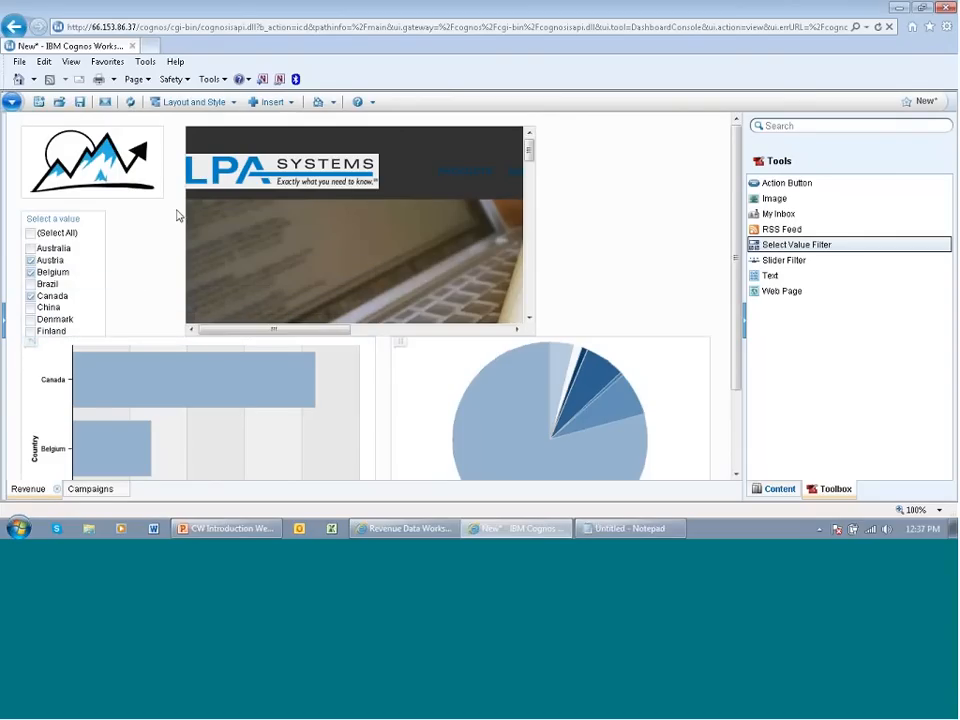
pyautogui.click(193, 102)
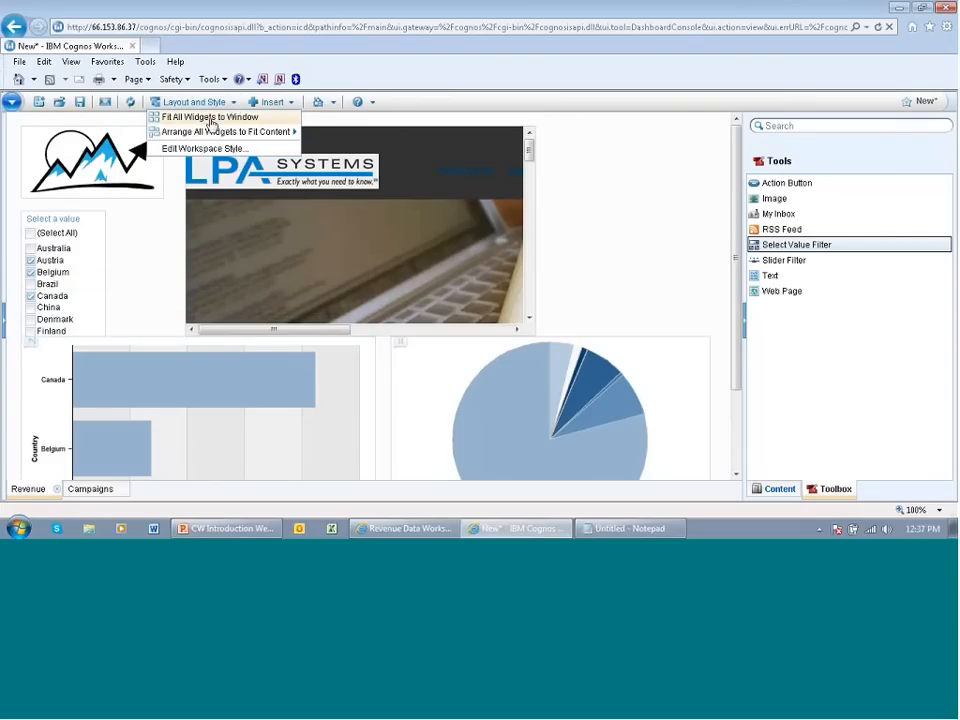
pyautogui.click(211, 118)
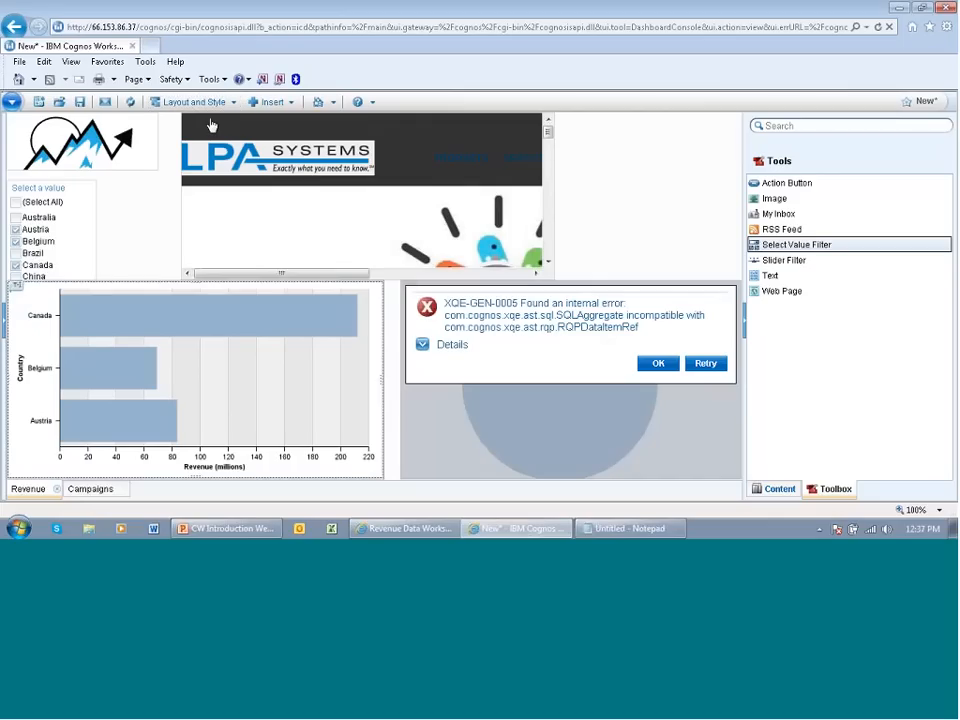
pyautogui.click(658, 363)
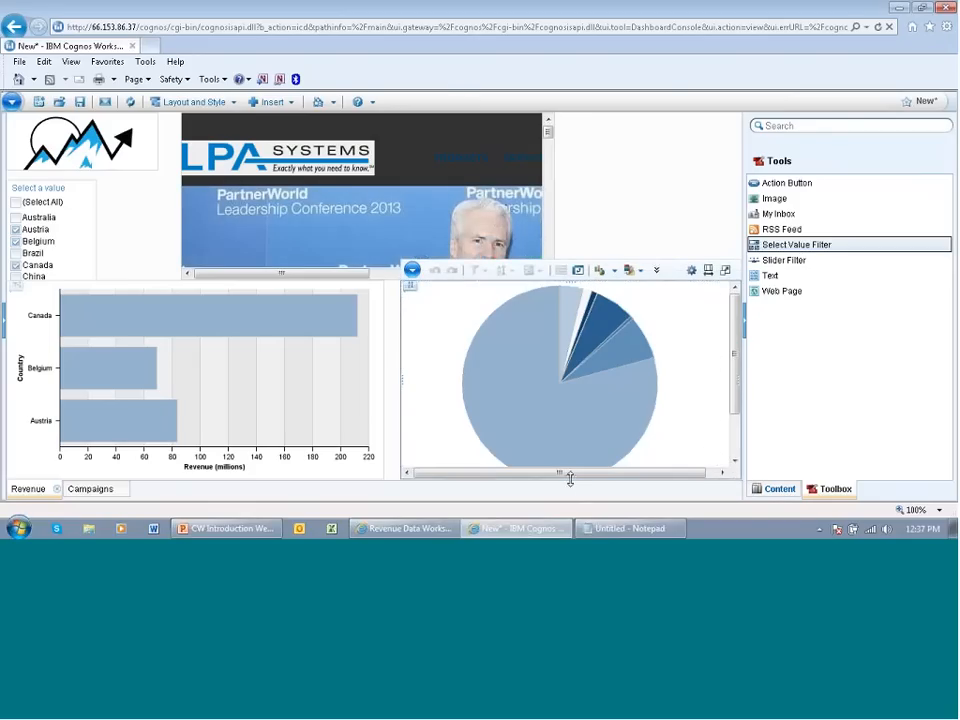
pyautogui.moveTo(570, 479); pyautogui.dragTo(568, 471)
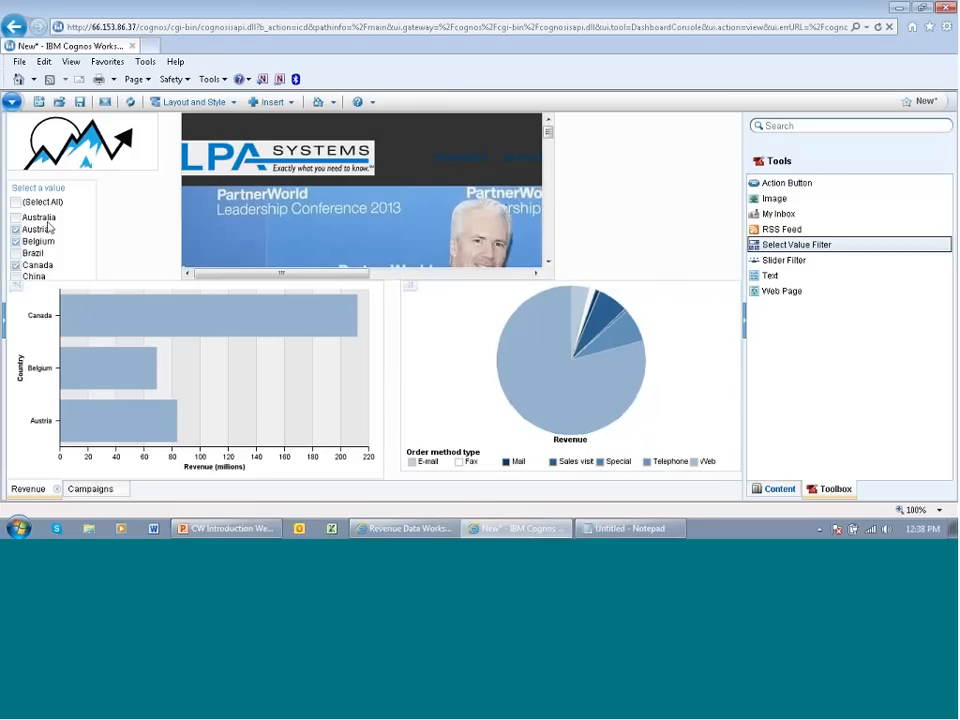
# Arrange all widgets on the Revenue page to fit their content
pyautogui.moveTo(64, 226)
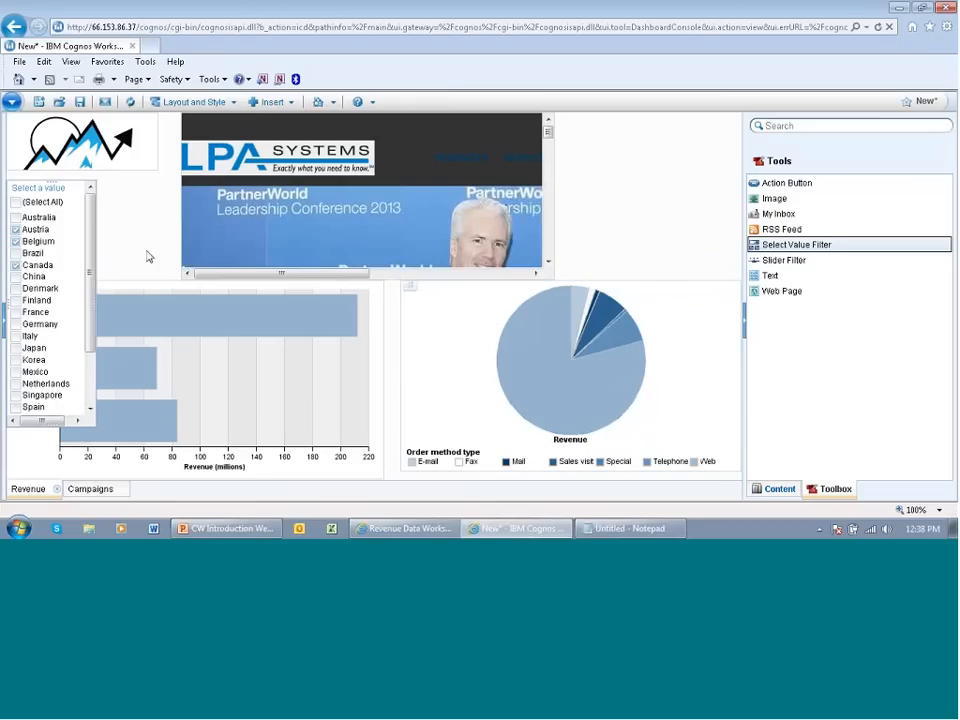
pyautogui.click(233, 102)
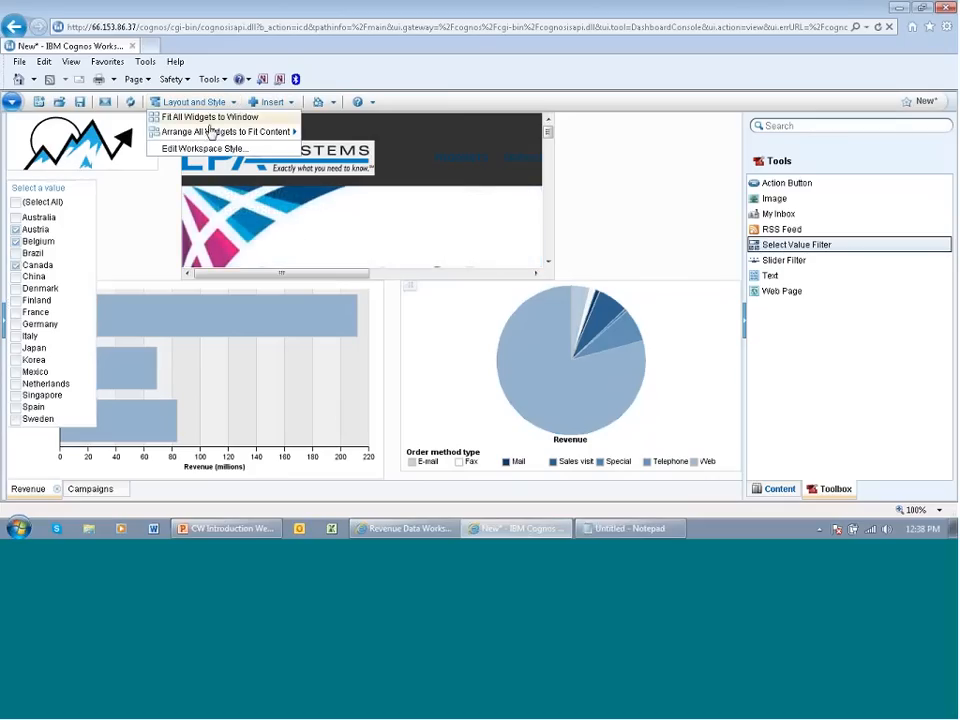
pyautogui.moveTo(285, 131)
pyautogui.click(330, 132)
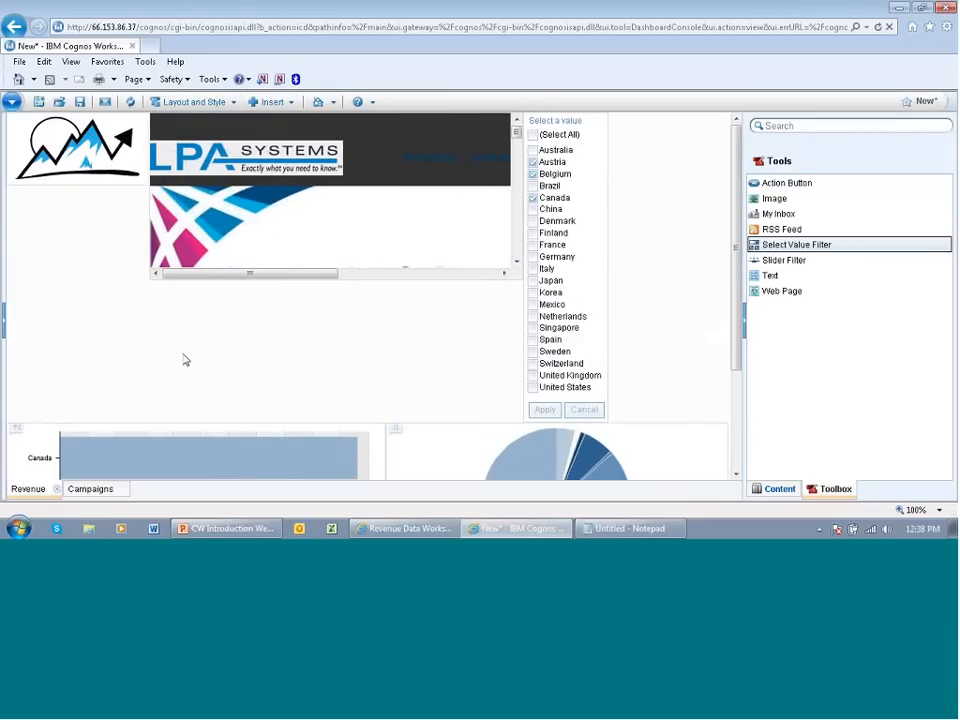
pyautogui.scroll(-3, 206, 323)
pyautogui.scroll(3, 207, 323)
# Shorten the country filter widget so it ends slightly below the web page widget, and scroll through its values
pyautogui.click(422, 450)
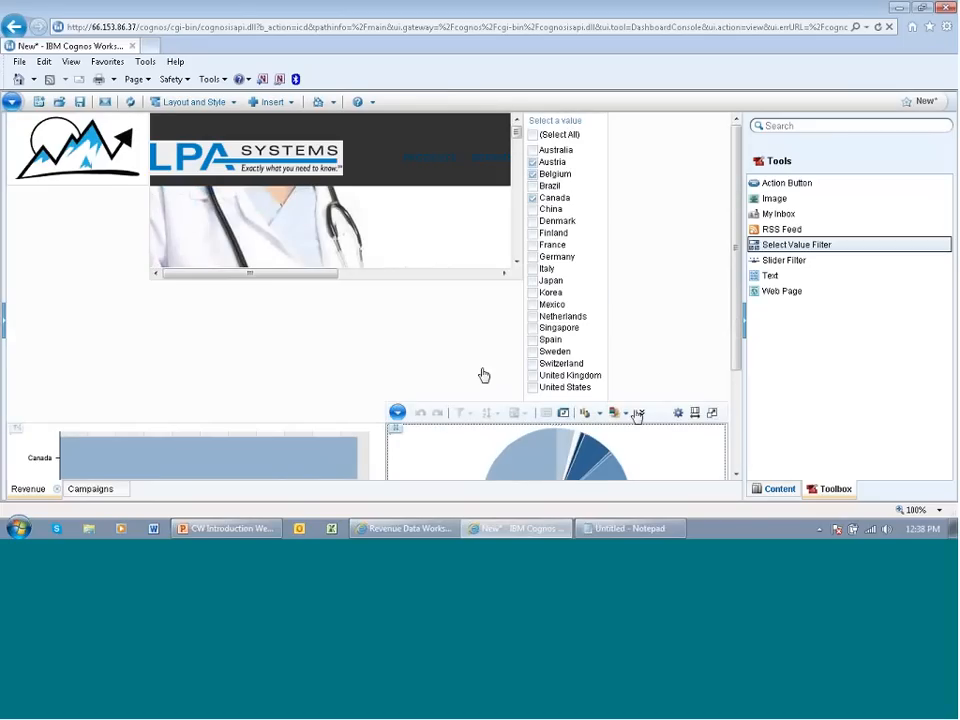
pyautogui.moveTo(637, 416); pyautogui.dragTo(668, 427)
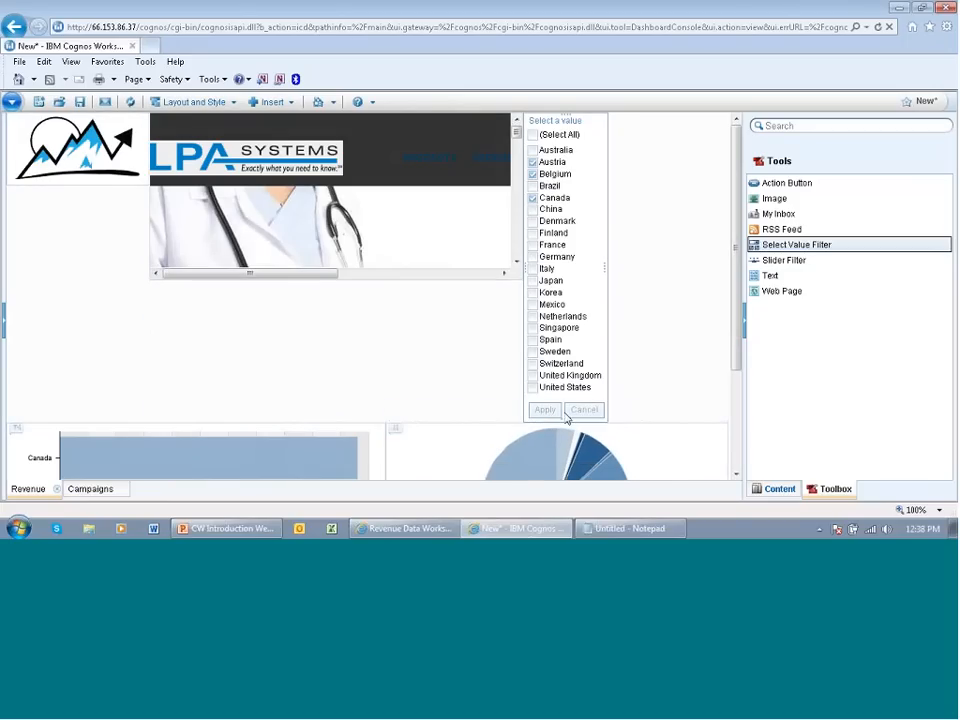
pyautogui.moveTo(566, 420); pyautogui.dragTo(556, 302)
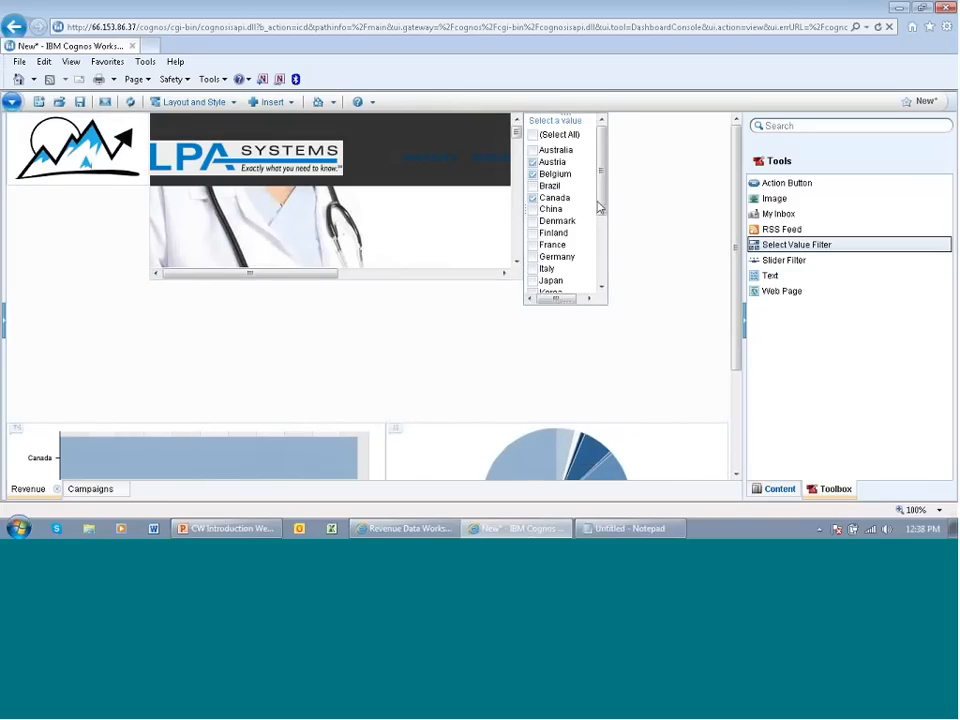
pyautogui.scroll(-5, 599, 207)
pyautogui.scroll(5, 608, 227)
pyautogui.scroll(-5, 608, 227)
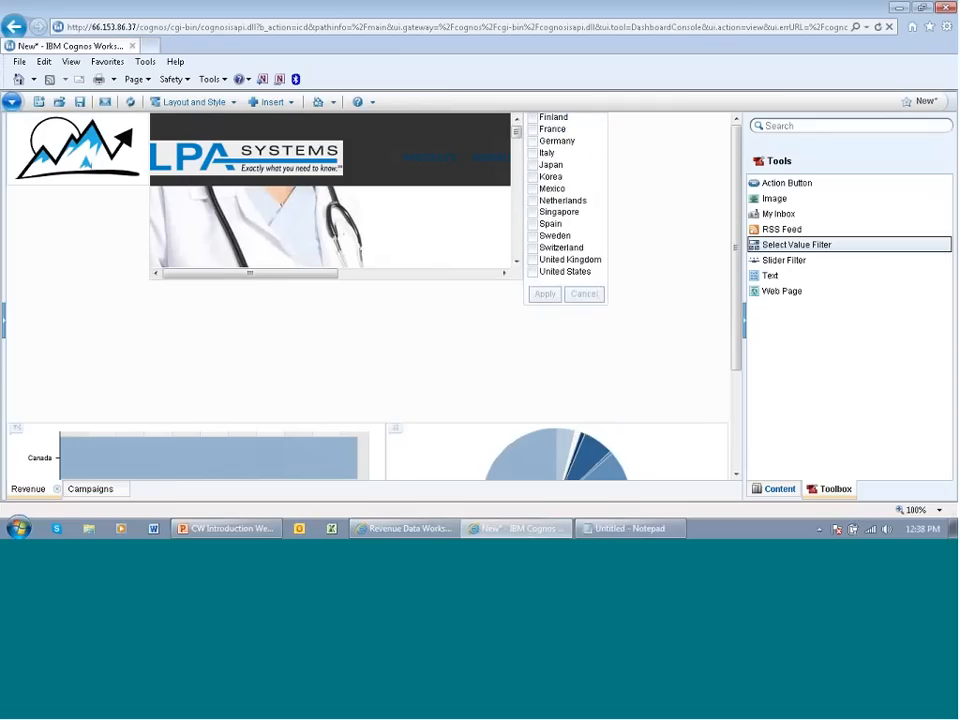
# Move the country bar chart and the order method pie chart up beneath the web page and filter widgets
pyautogui.moveTo(376, 411)
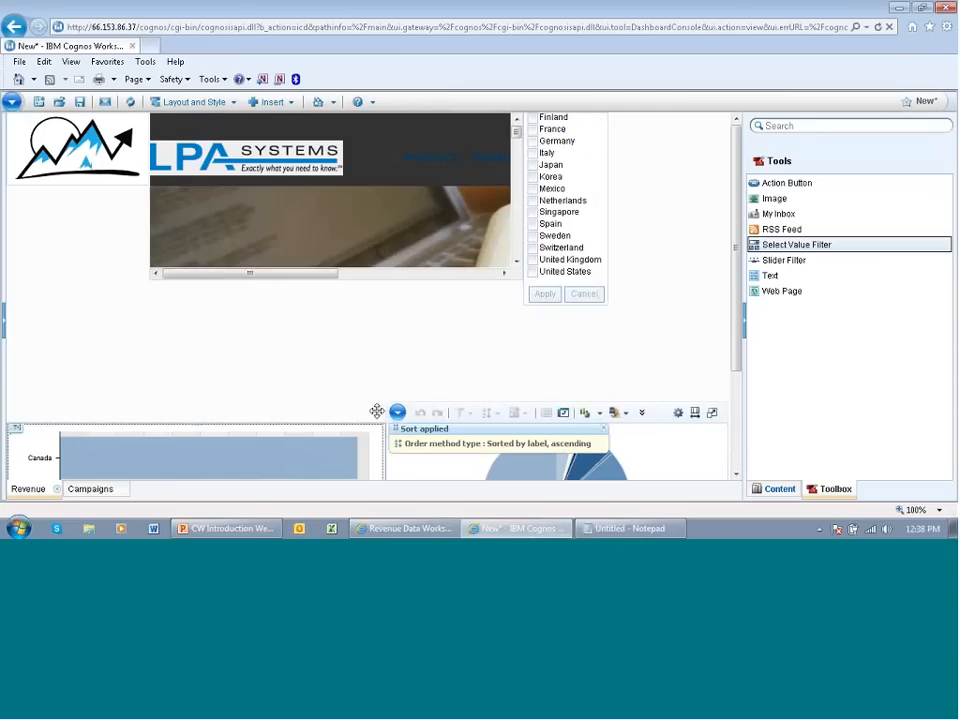
pyautogui.moveTo(376, 411); pyautogui.dragTo(302, 318)
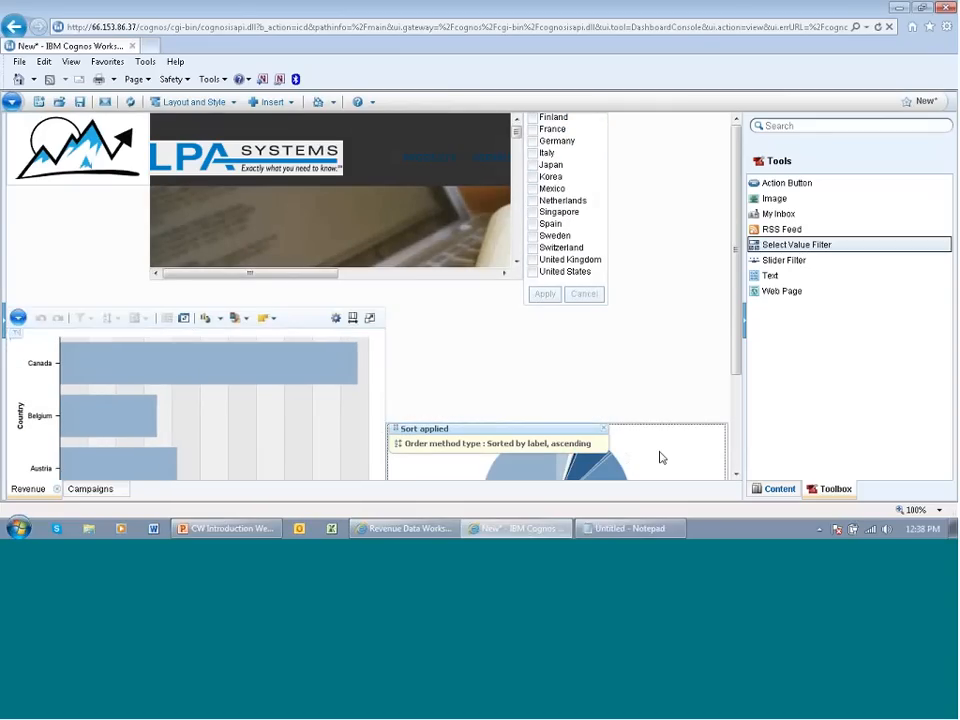
pyautogui.moveTo(654, 444); pyautogui.dragTo(653, 310)
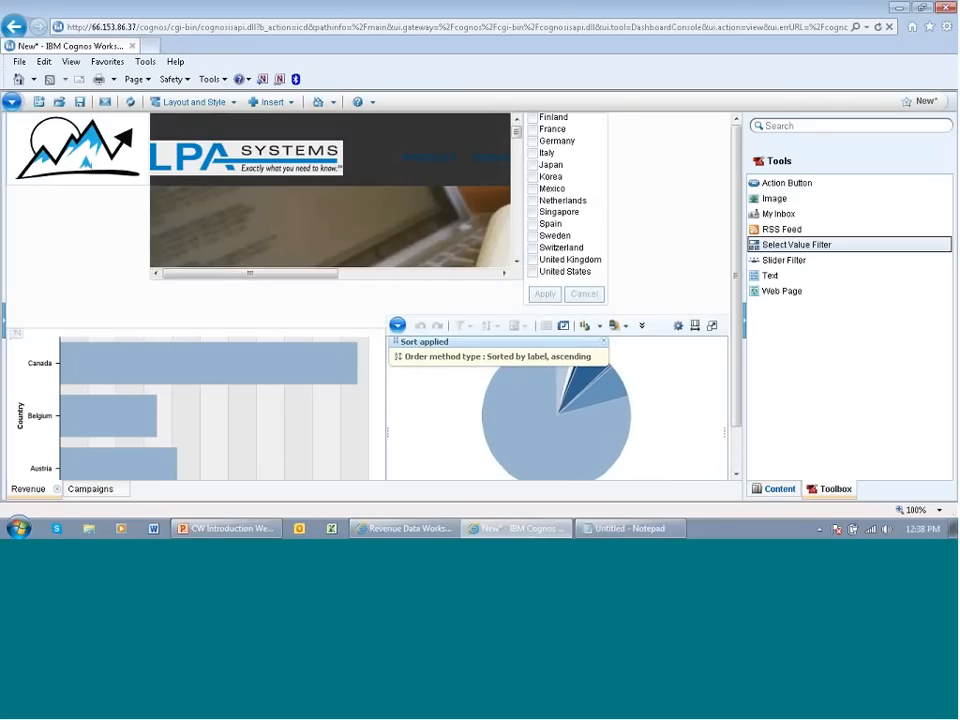
pyautogui.click(91, 489)
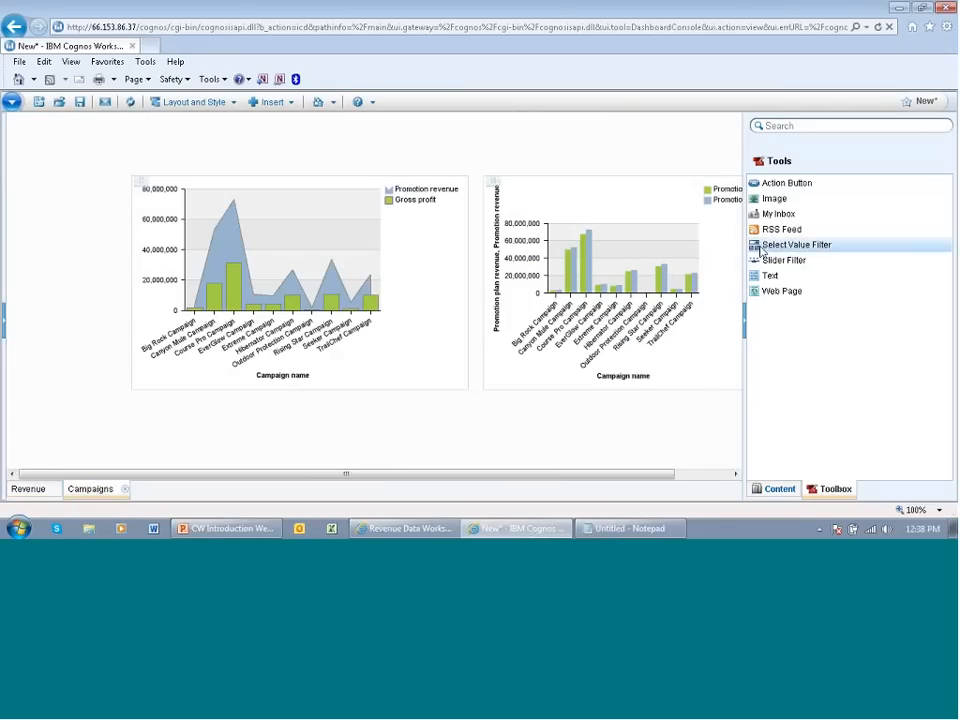
pyautogui.moveTo(765, 246); pyautogui.dragTo(246, 411)
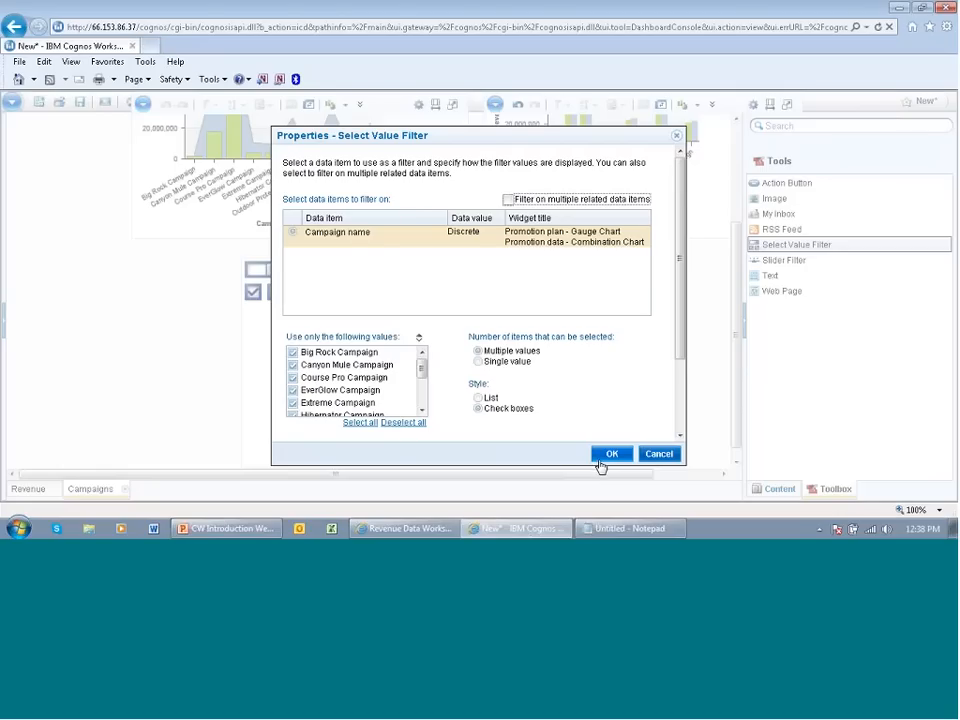
pyautogui.click(646, 456)
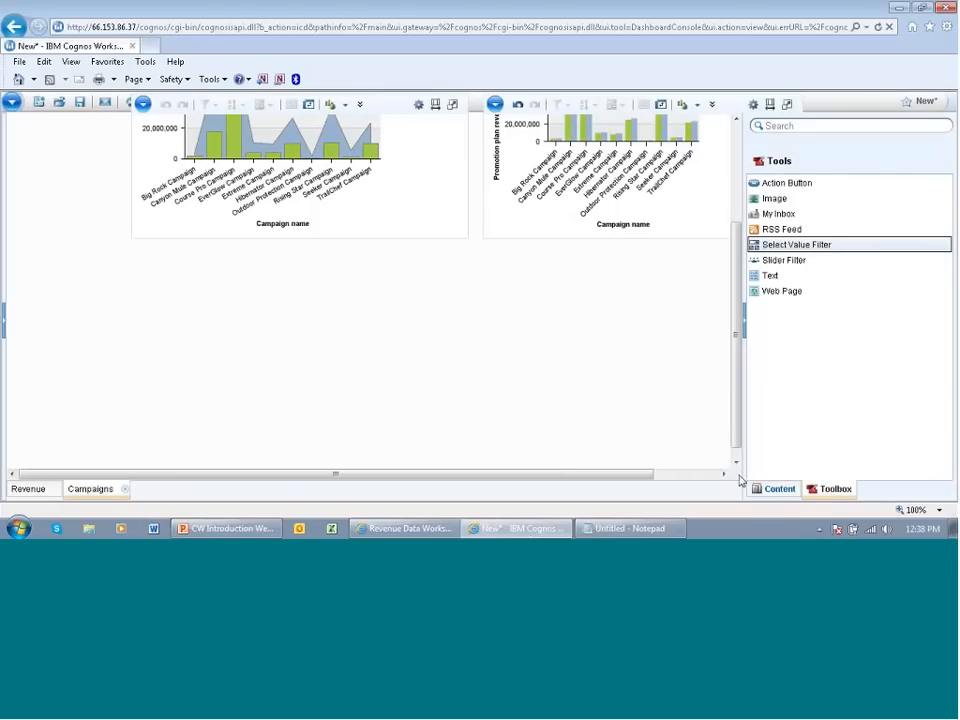
# Show the content library and return to the workspace's Revenue page
pyautogui.click(780, 489)
pyautogui.click(40, 487)
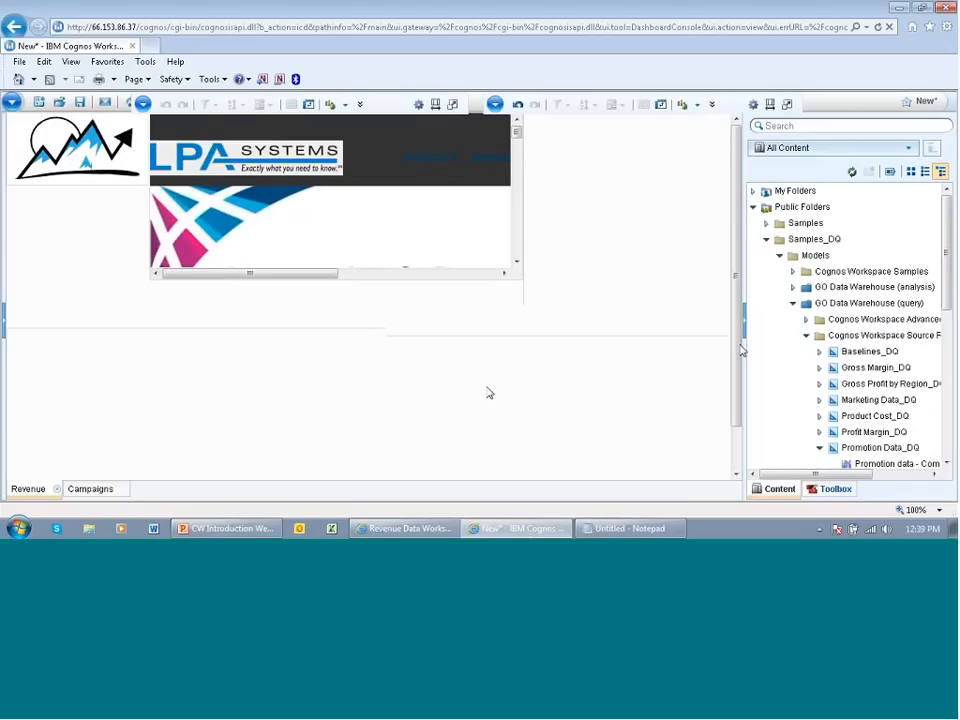
# Add the Revenue and sales target by region list from the Revenue Data_DQ report beneath the two charts on the Campaigns page
pyautogui.moveTo(736, 380); pyautogui.dragTo(745, 318)
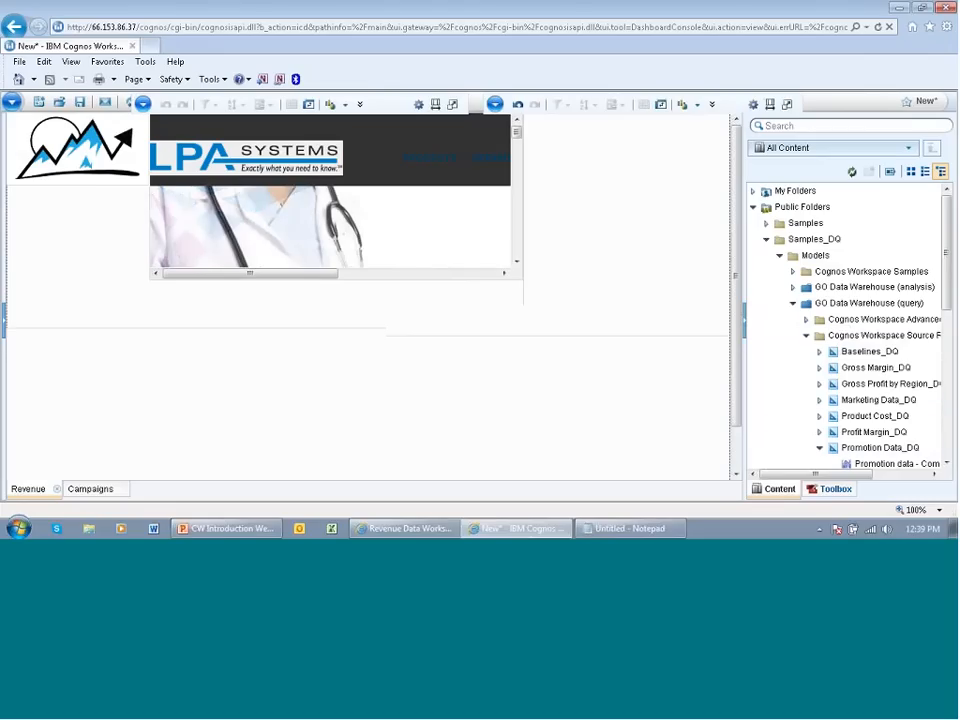
pyautogui.scroll(-2, 805, 398)
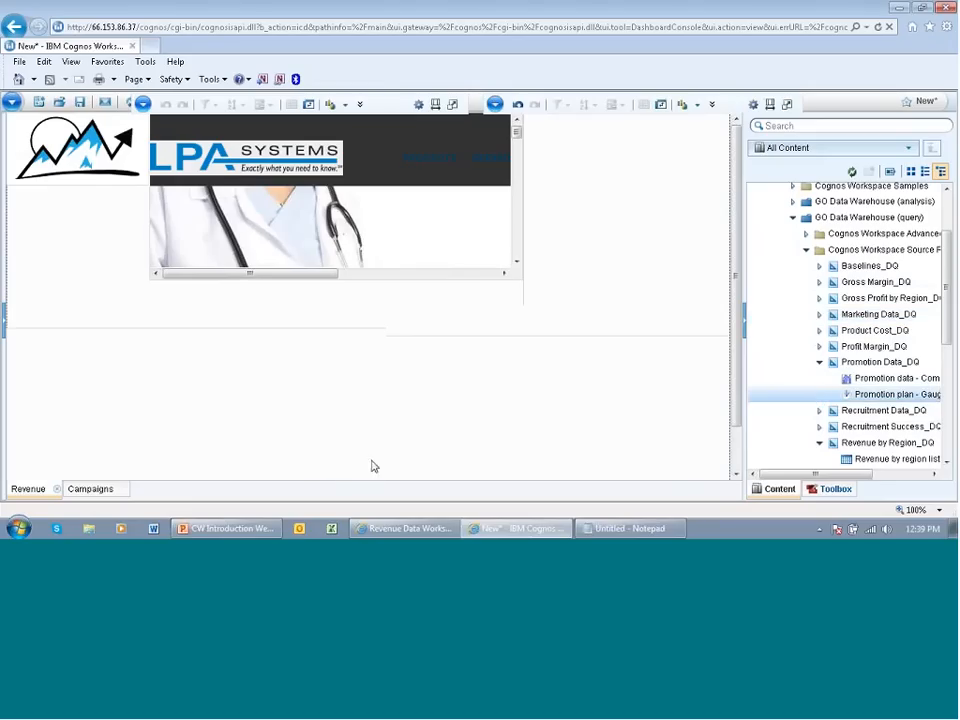
pyautogui.click(92, 488)
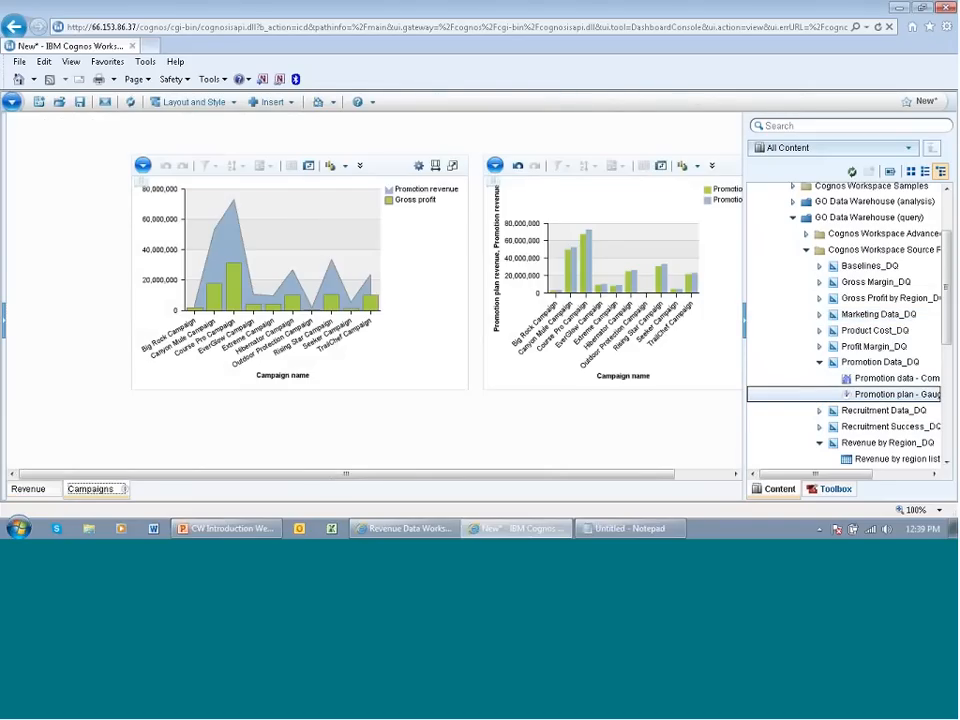
pyautogui.scroll(-3, 853, 370)
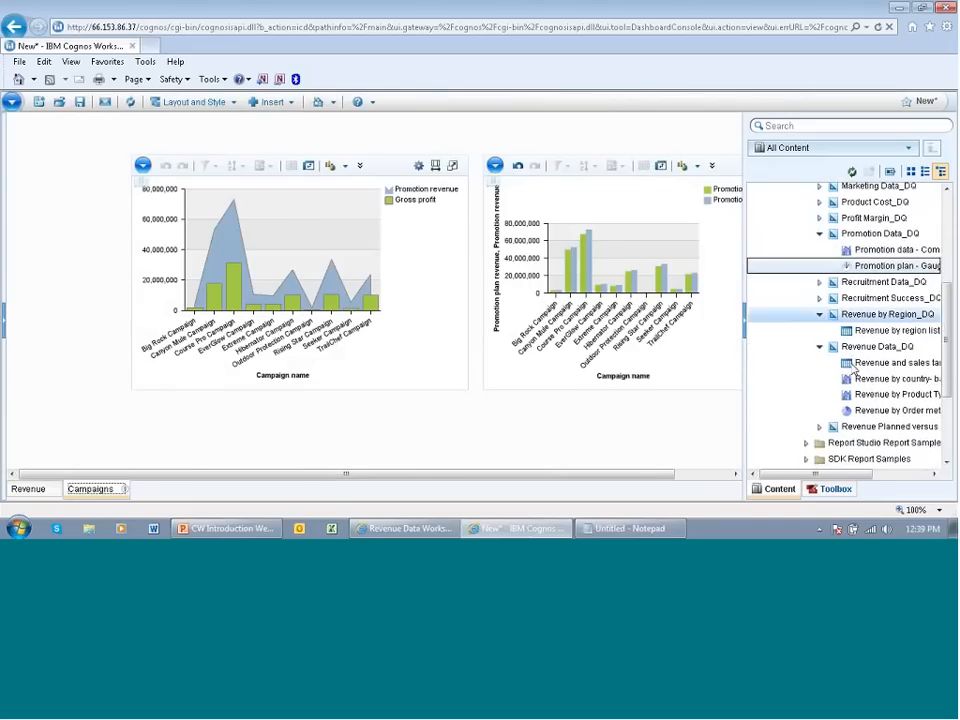
pyautogui.moveTo(855, 368); pyautogui.dragTo(309, 401)
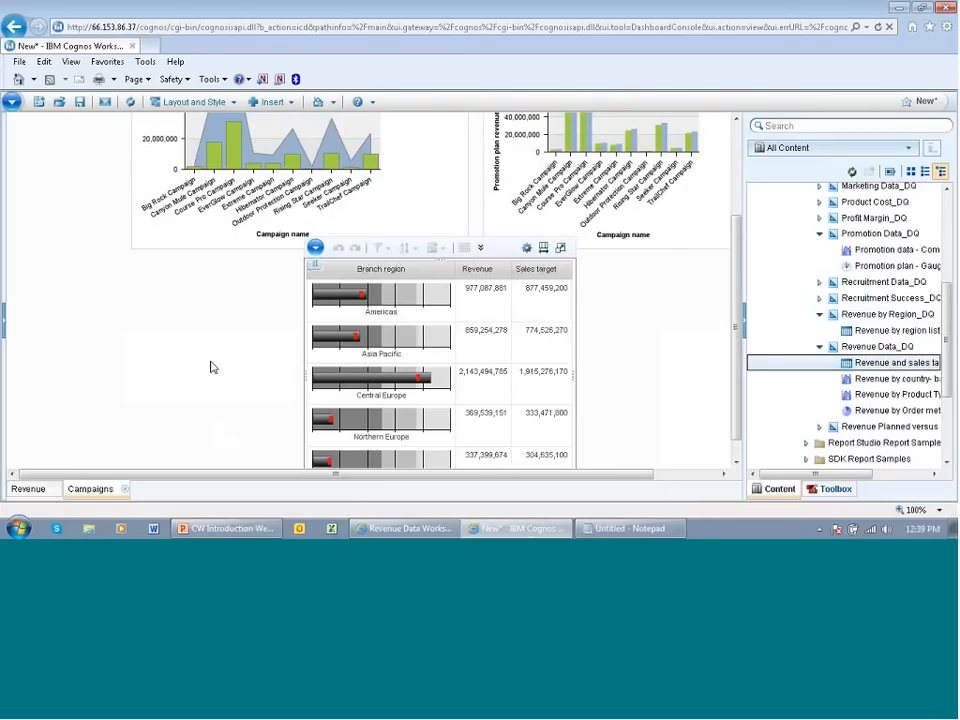
pyautogui.scroll(3, 210, 367)
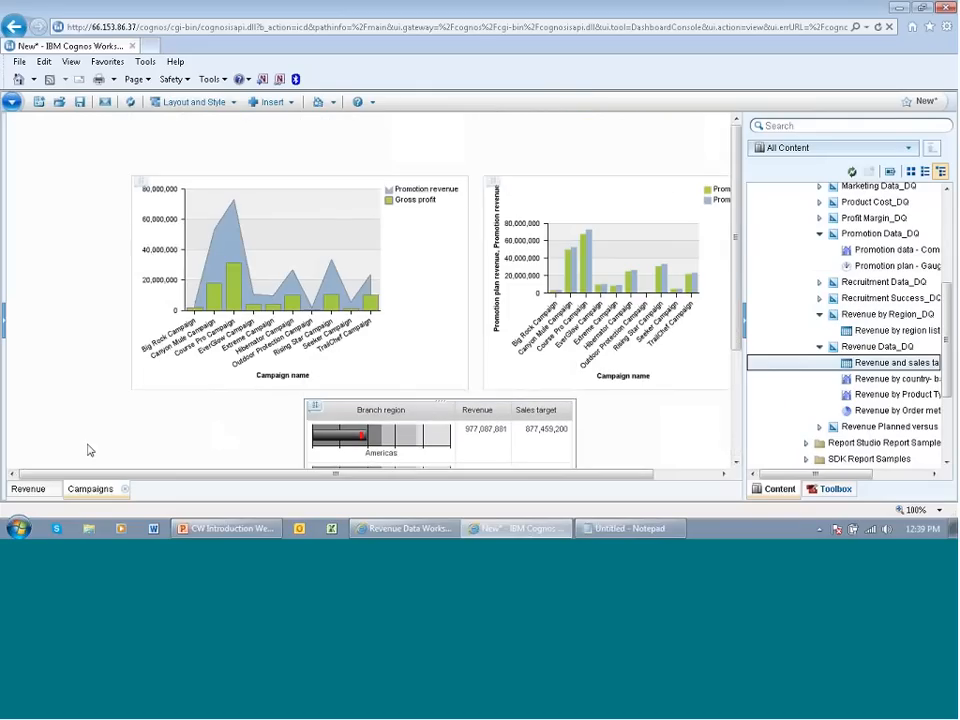
# From the Revenue page, add a select value filter to the global area that filters on Order method type with multiple-value check boxes
pyautogui.click(33, 490)
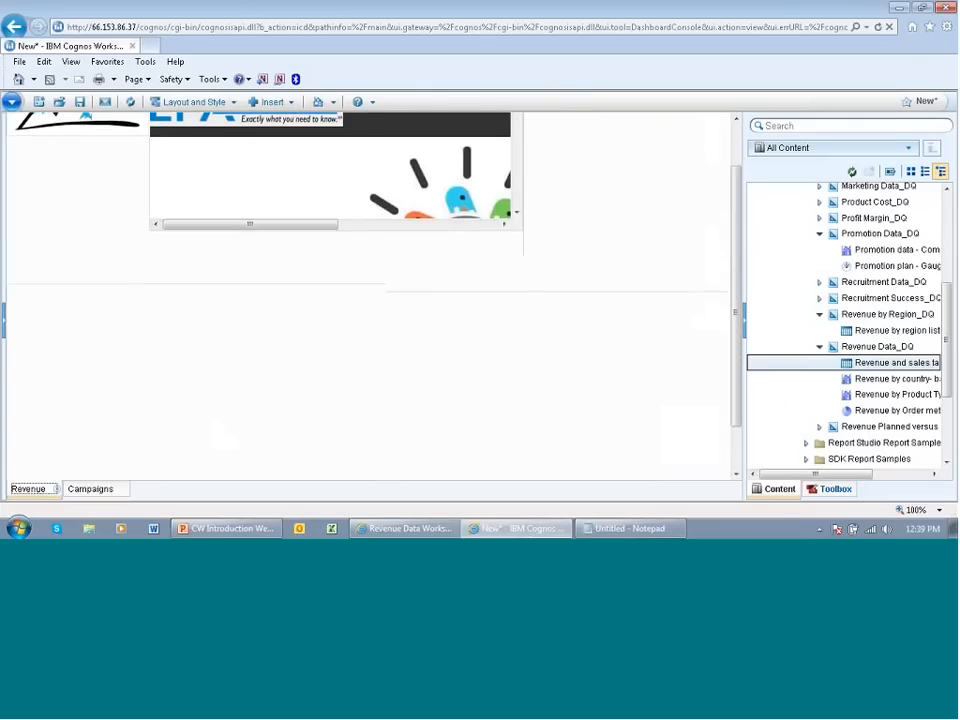
pyautogui.click(4, 323)
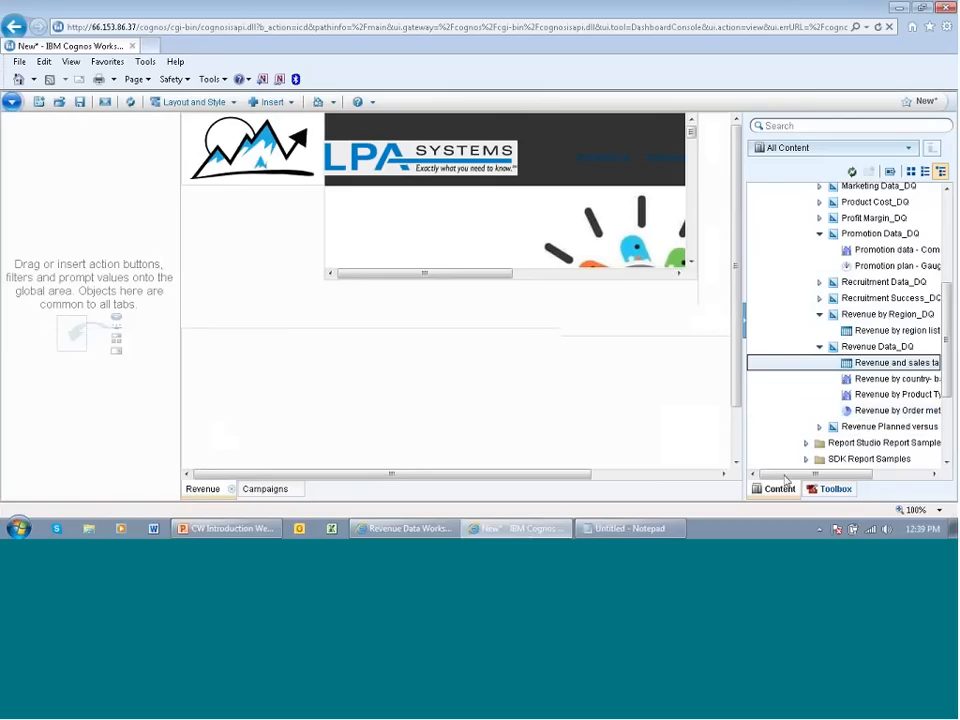
pyautogui.click(820, 488)
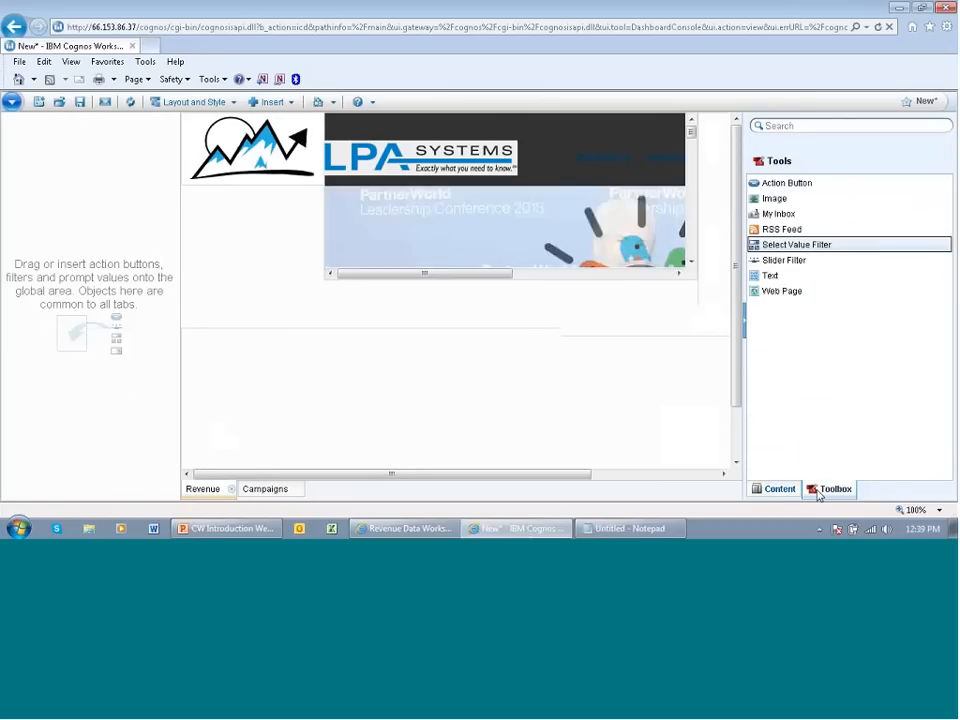
pyautogui.click(804, 251)
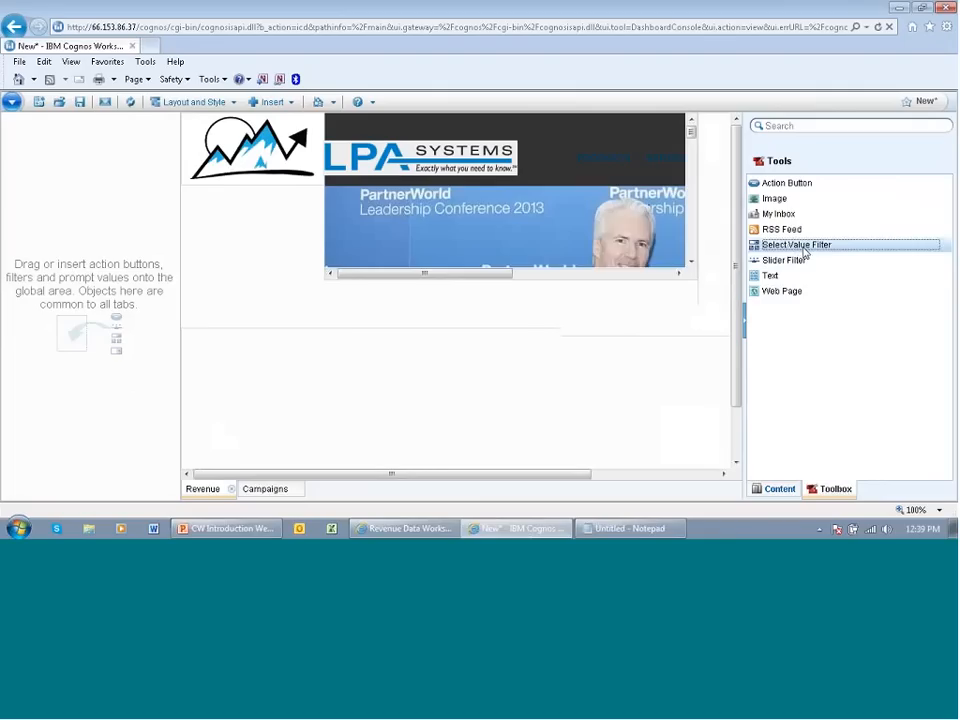
pyautogui.moveTo(804, 251); pyautogui.dragTo(35, 152)
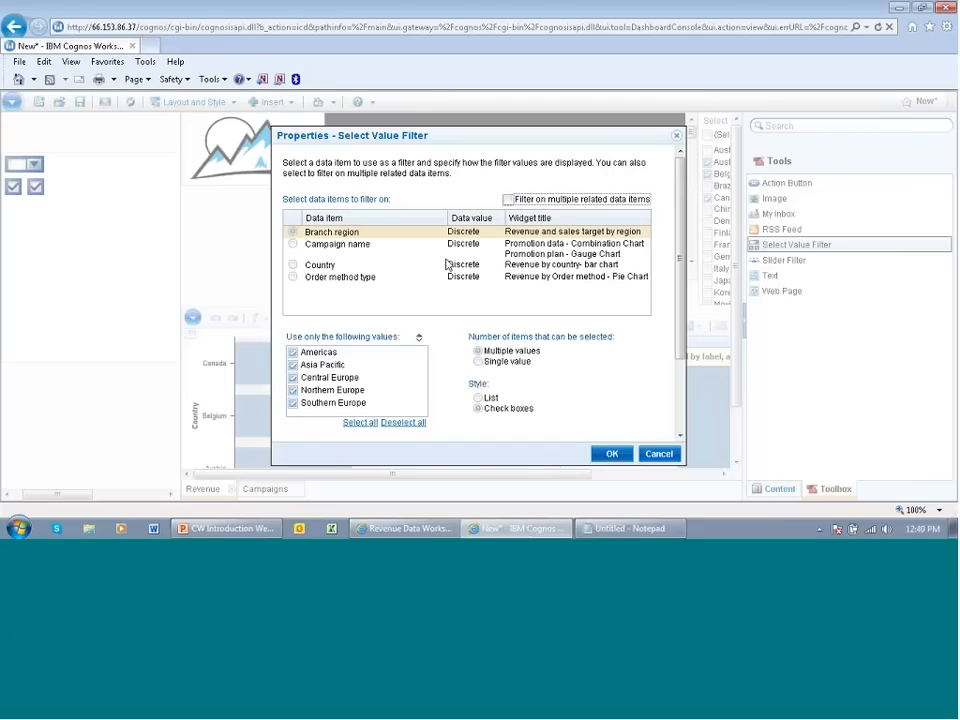
pyautogui.click(293, 278)
pyautogui.click(293, 265)
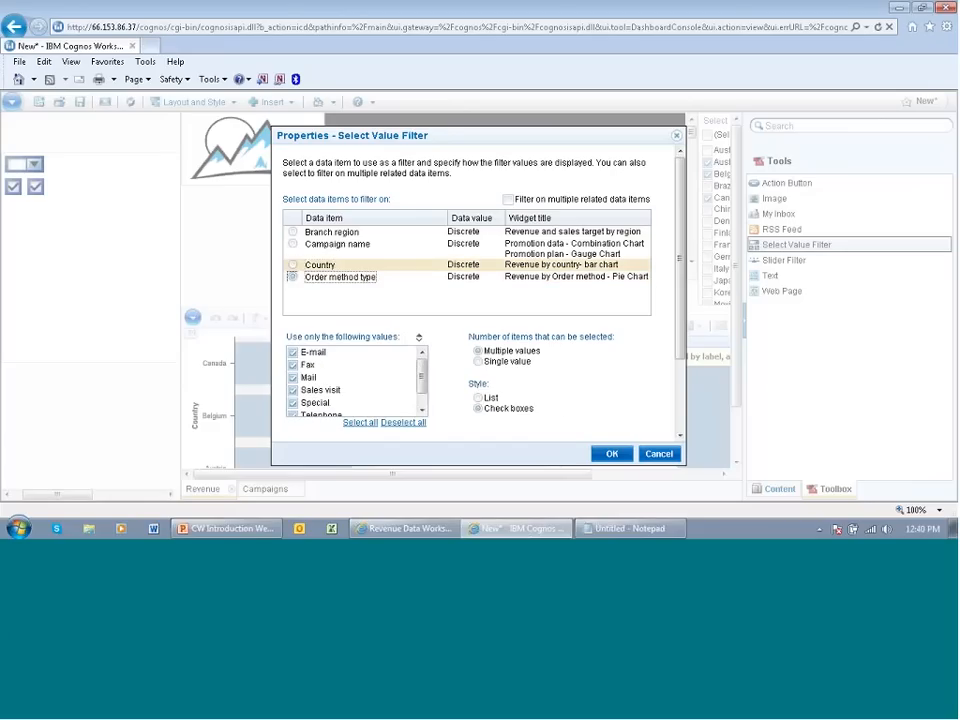
pyautogui.click(606, 452)
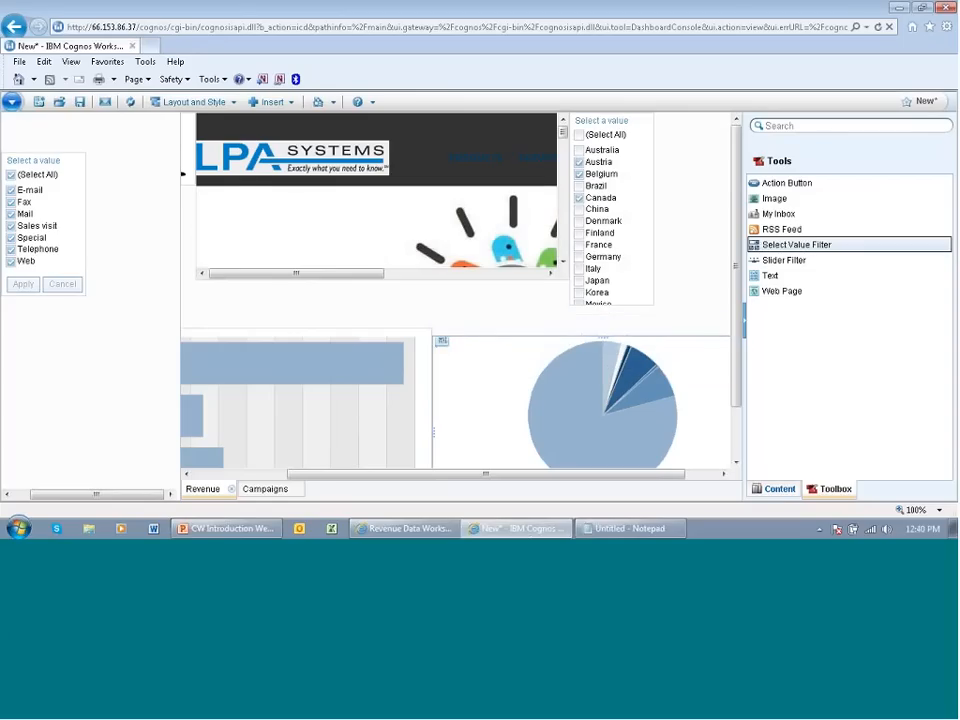
pyautogui.moveTo(313, 480); pyautogui.dragTo(208, 478)
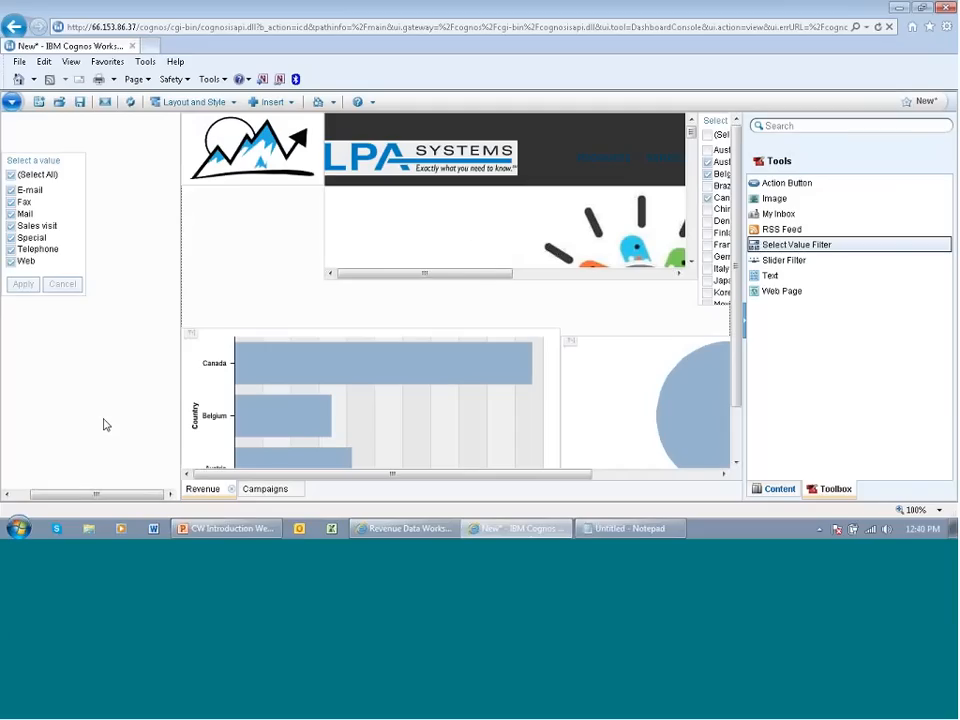
# Show the workspace full screen and apply the global order method filter with only Mail, Sales visit and Special selected
pyautogui.press('F11')
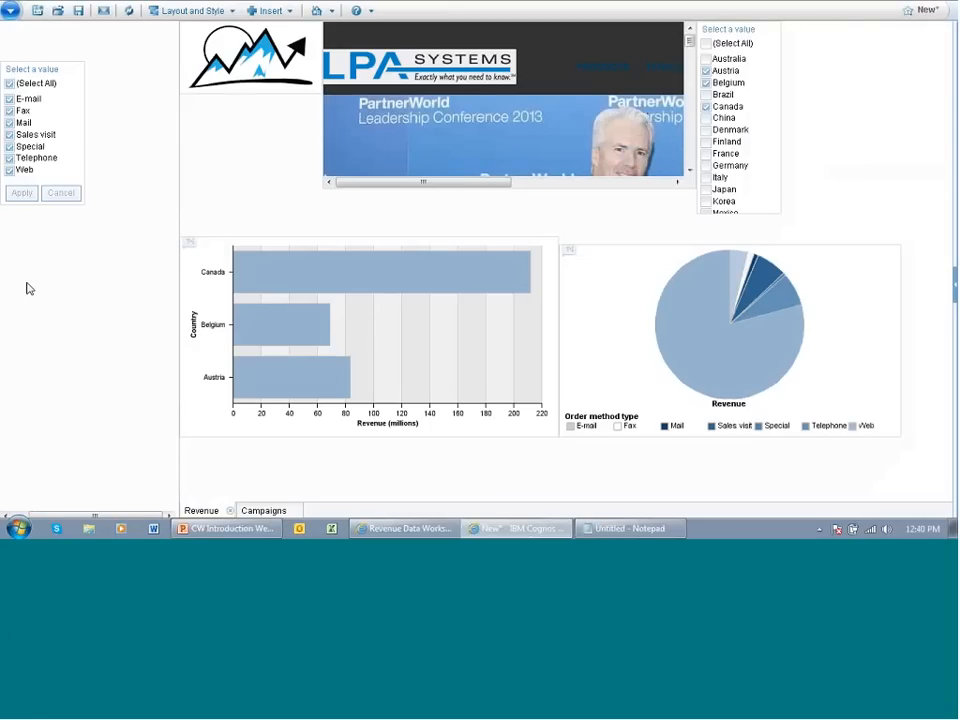
pyautogui.click(9, 83)
pyautogui.click(9, 122)
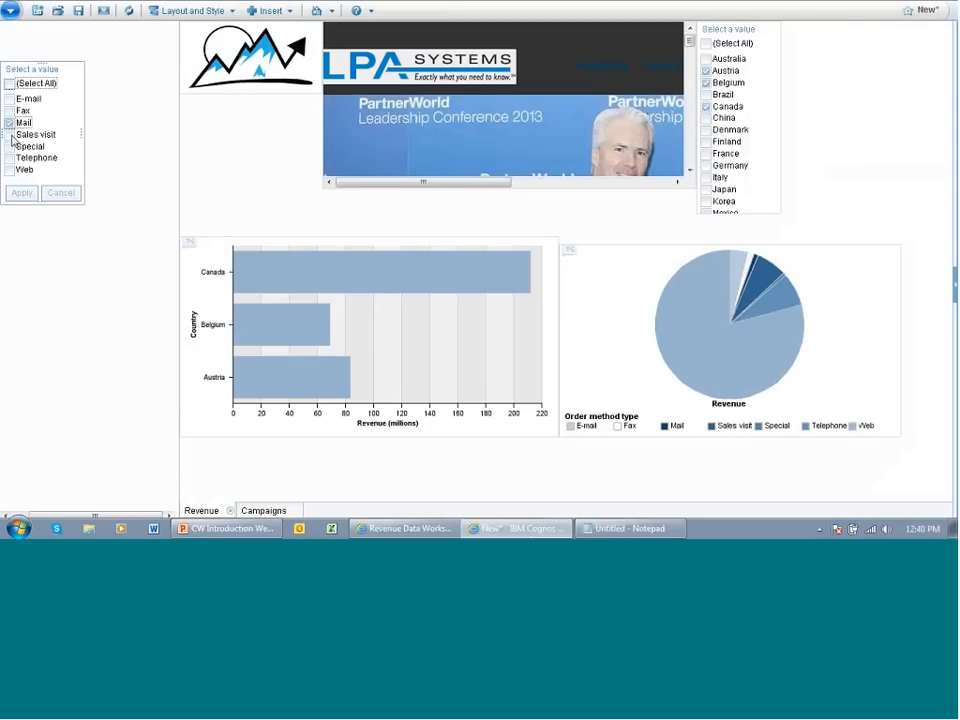
pyautogui.click(9, 134)
pyautogui.click(9, 146)
pyautogui.click(22, 193)
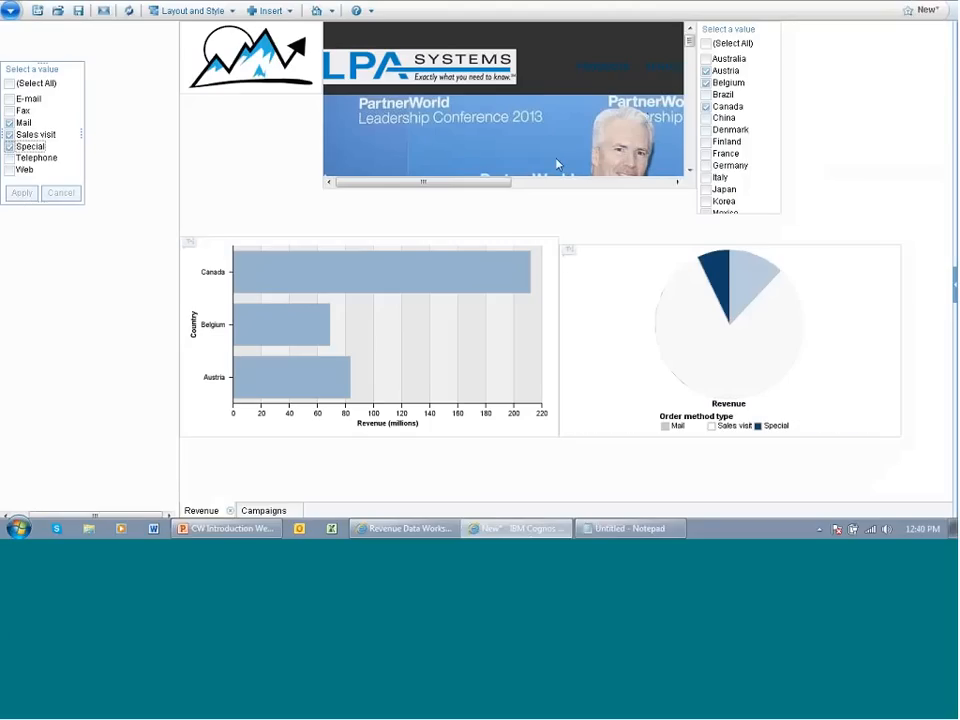
# Examine which widgets the promotion data combination chart on the Campaigns page listens to, cancel without changes, and minimize the browser
pyautogui.click(266, 510)
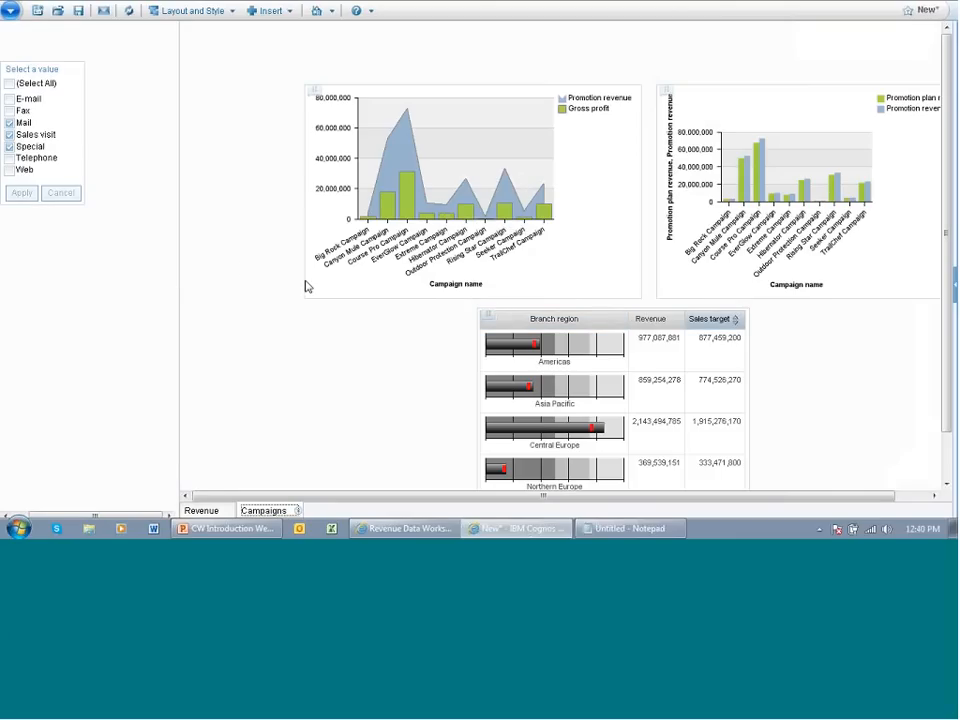
pyautogui.click(550, 262)
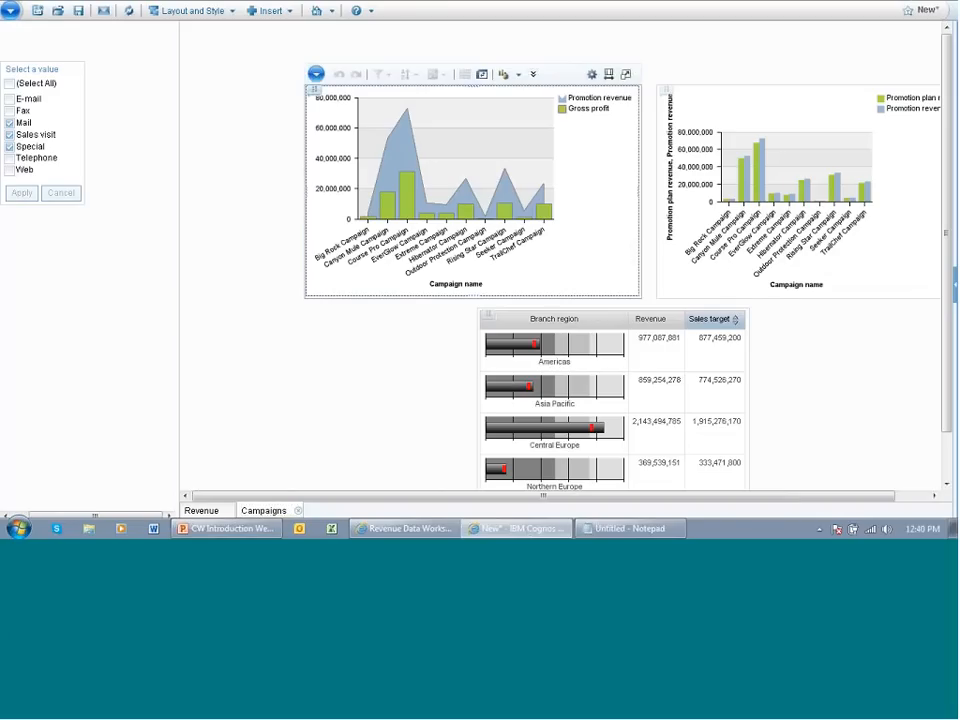
pyautogui.click(316, 74)
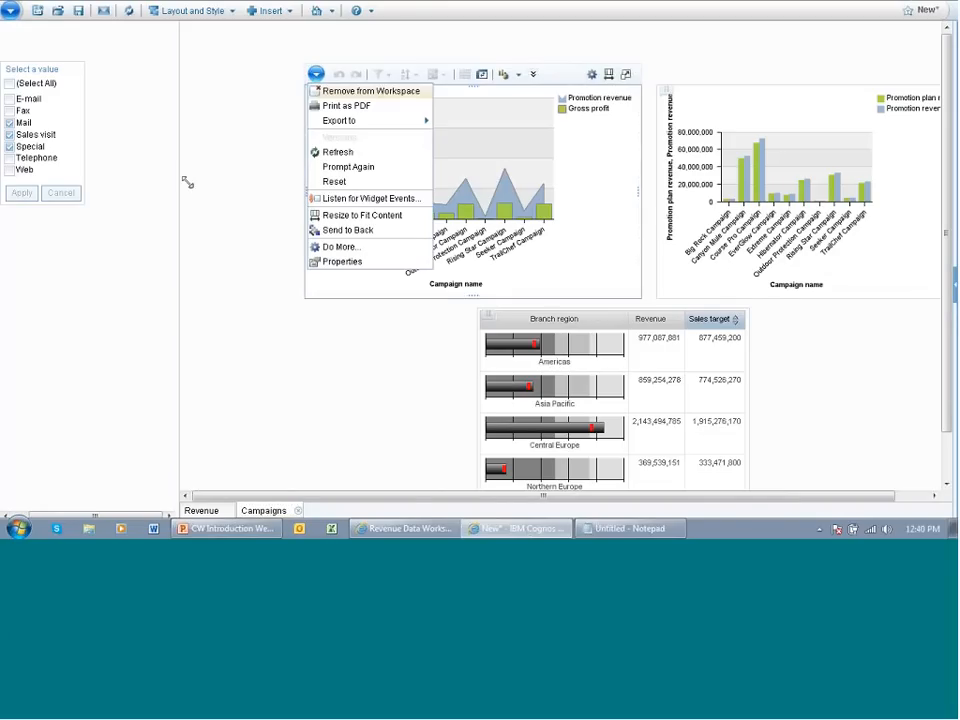
pyautogui.click(342, 199)
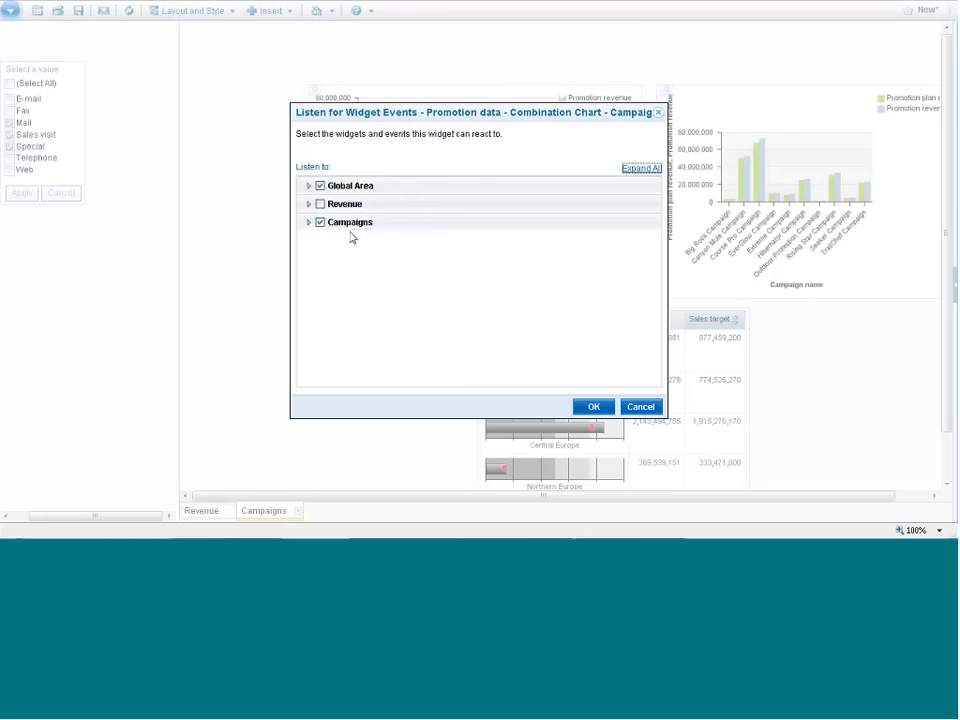
pyautogui.click(308, 185)
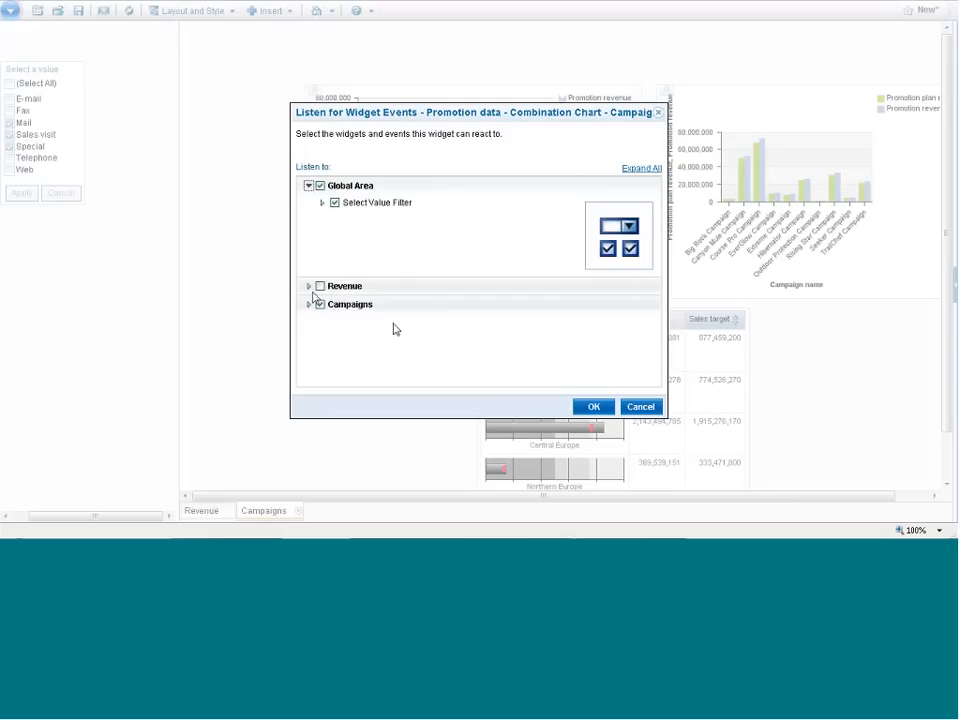
pyautogui.click(309, 304)
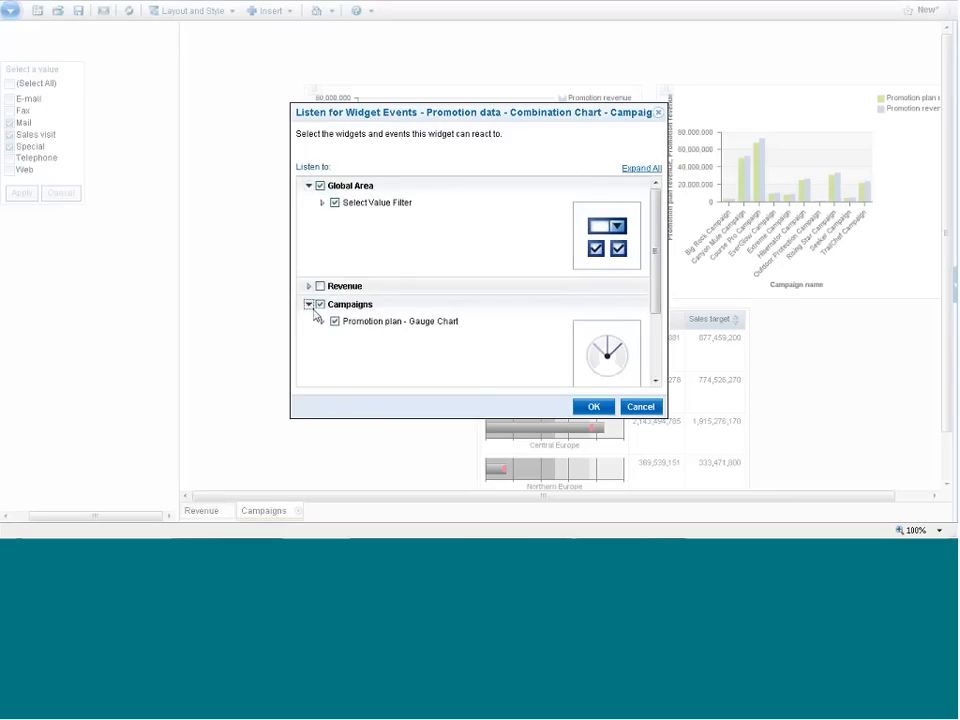
pyautogui.scroll(-2, 476, 294)
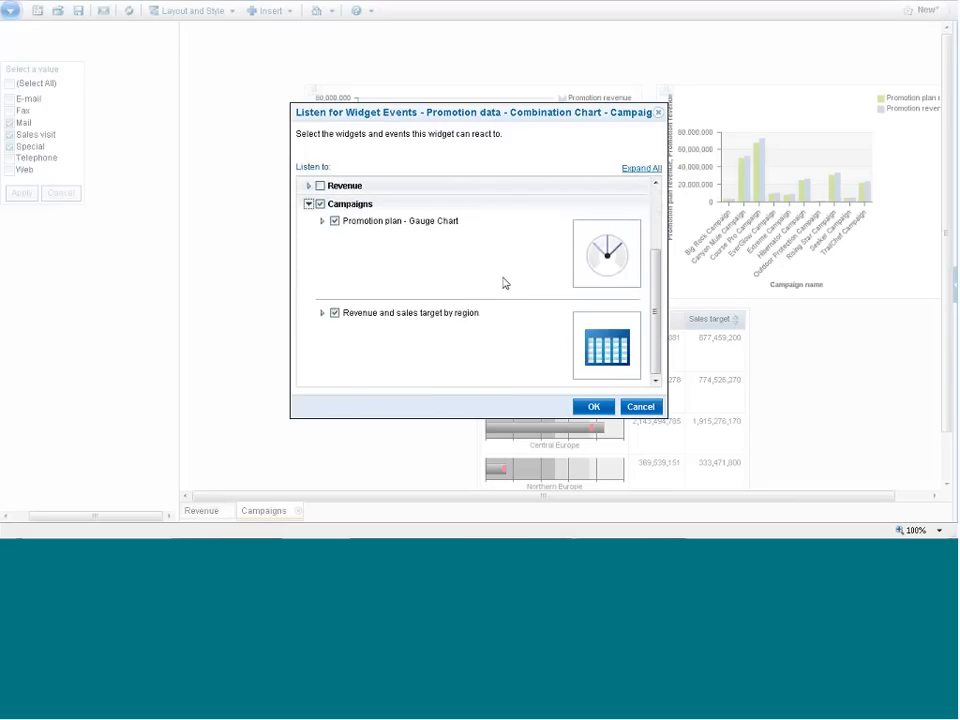
pyautogui.scroll(2, 504, 284)
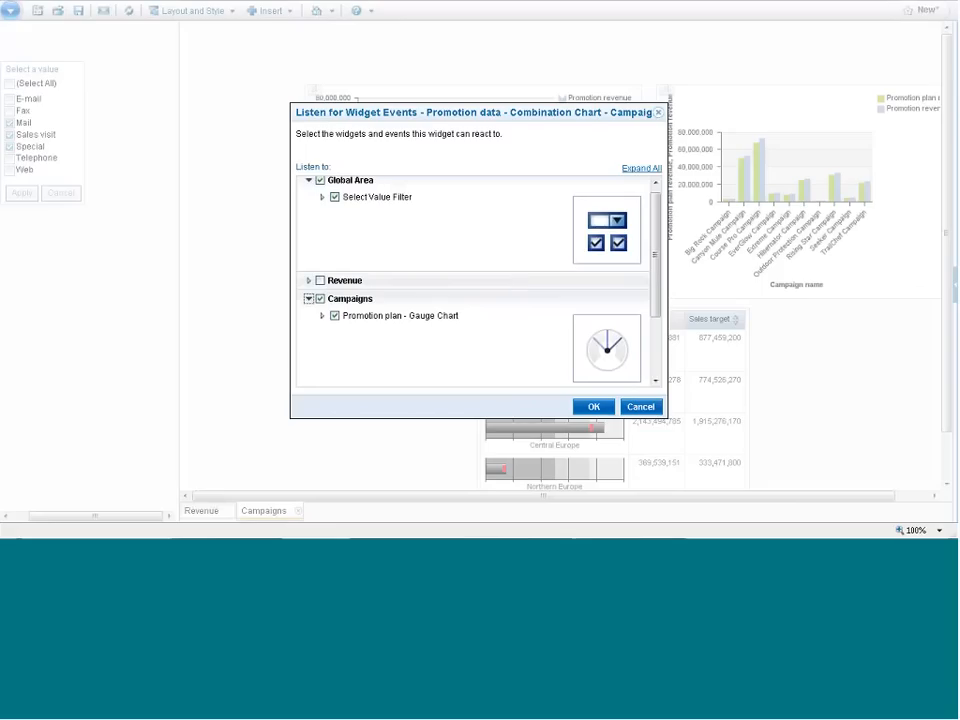
pyautogui.click(643, 408)
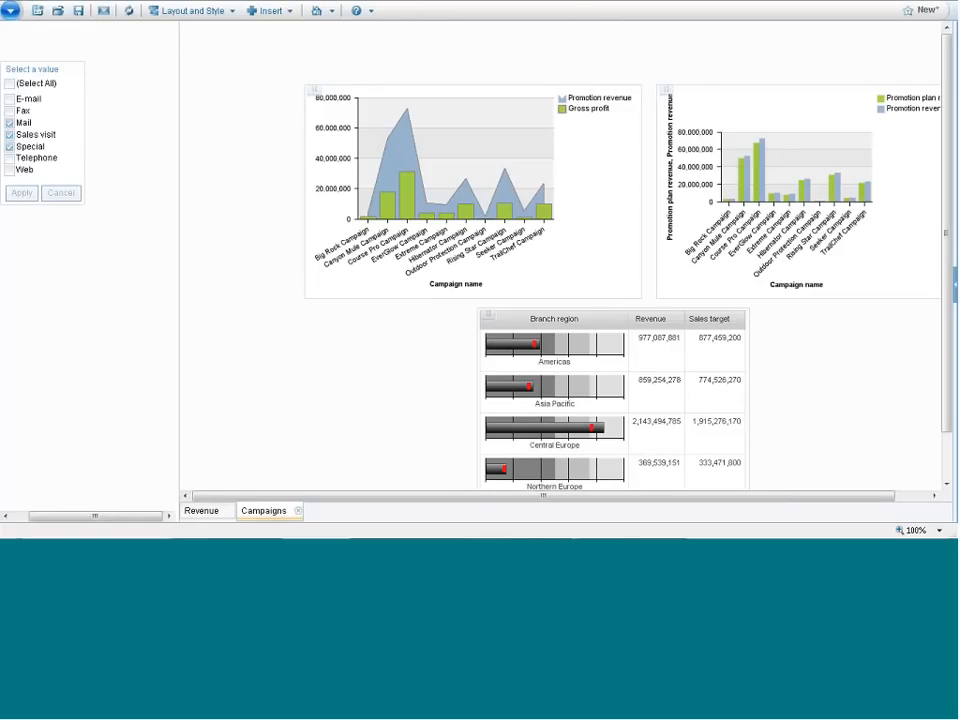
pyautogui.moveTo(684, 42)
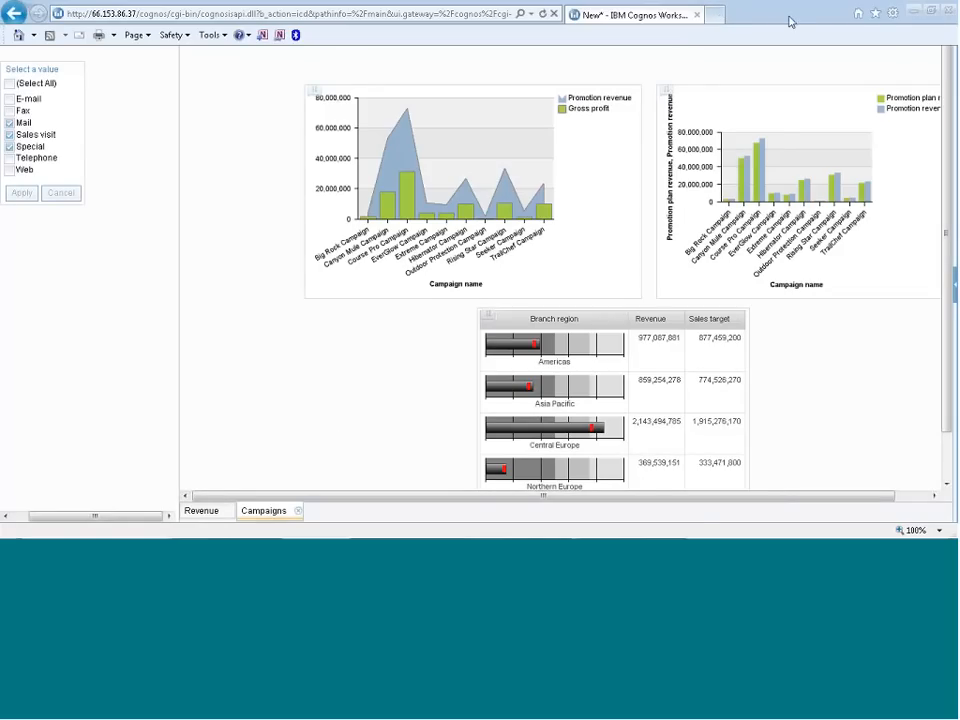
pyautogui.click(914, 11)
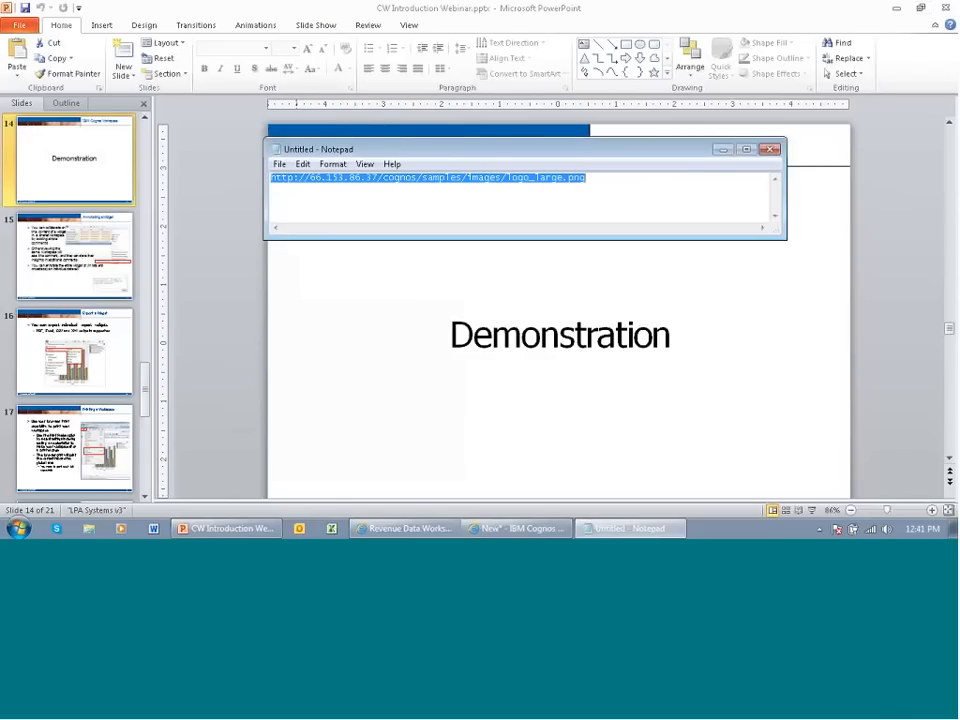
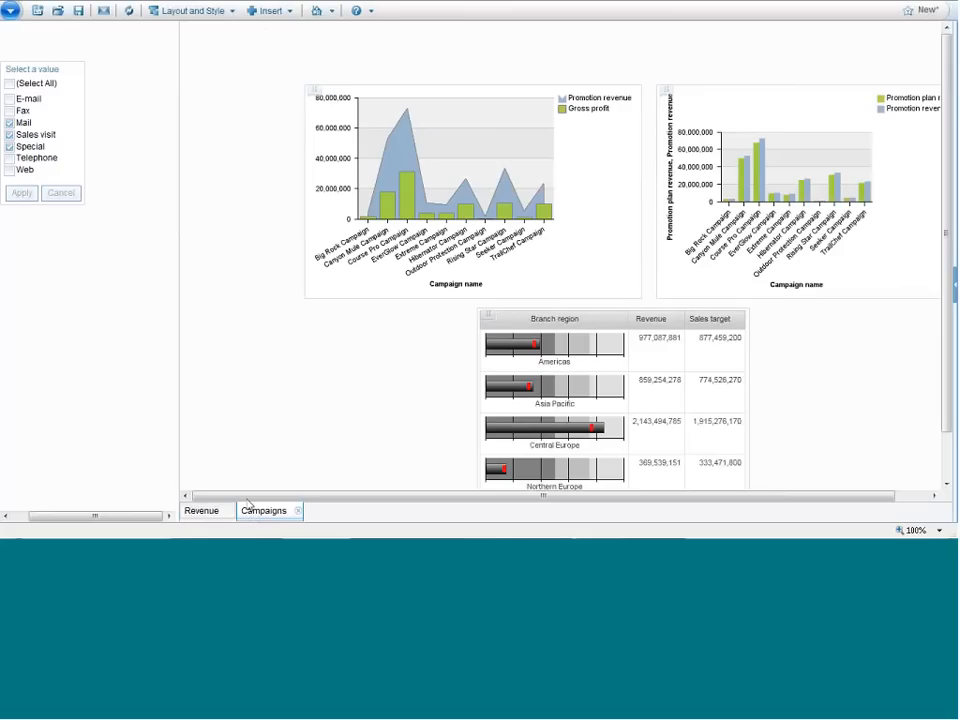
# Change the display of the promotion data combination chart on the Campaigns page to a table
pyautogui.click(572, 286)
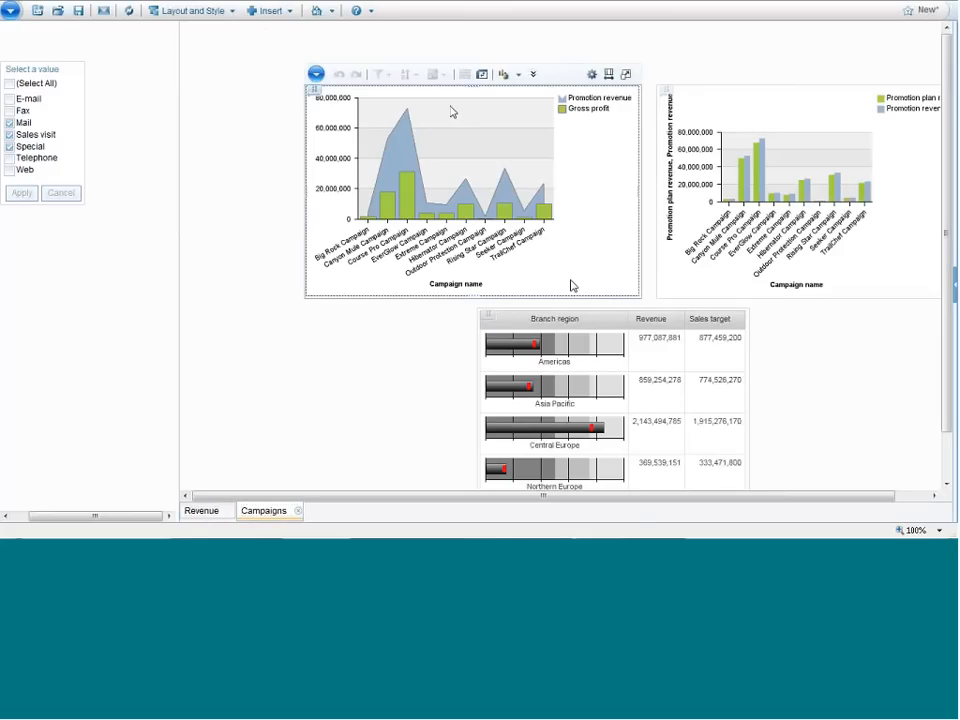
pyautogui.click(520, 77)
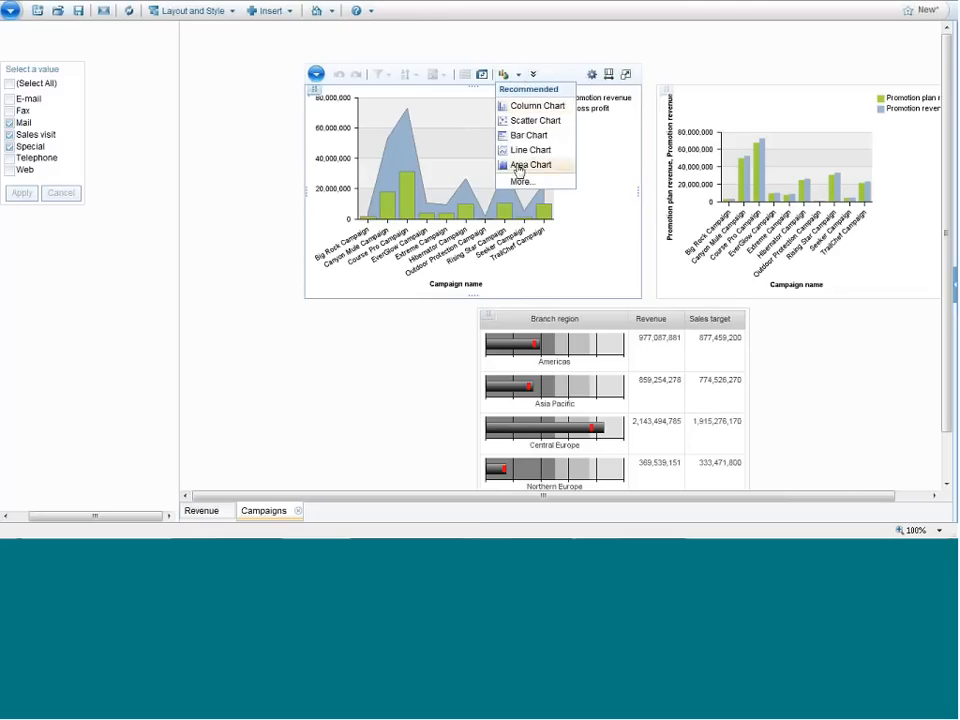
pyautogui.click(520, 183)
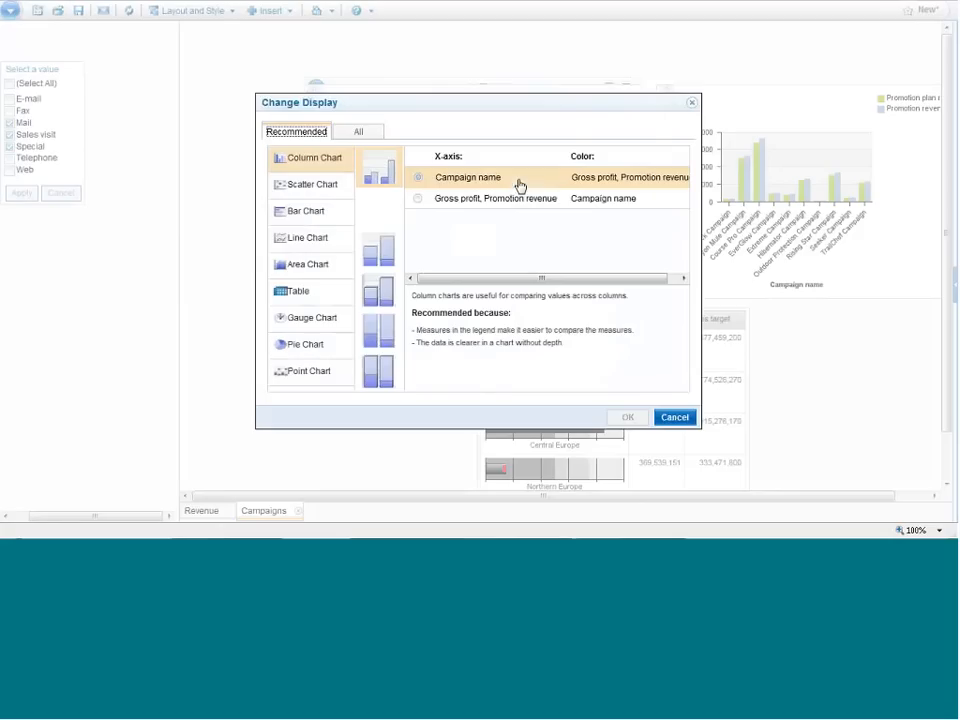
pyautogui.click(301, 293)
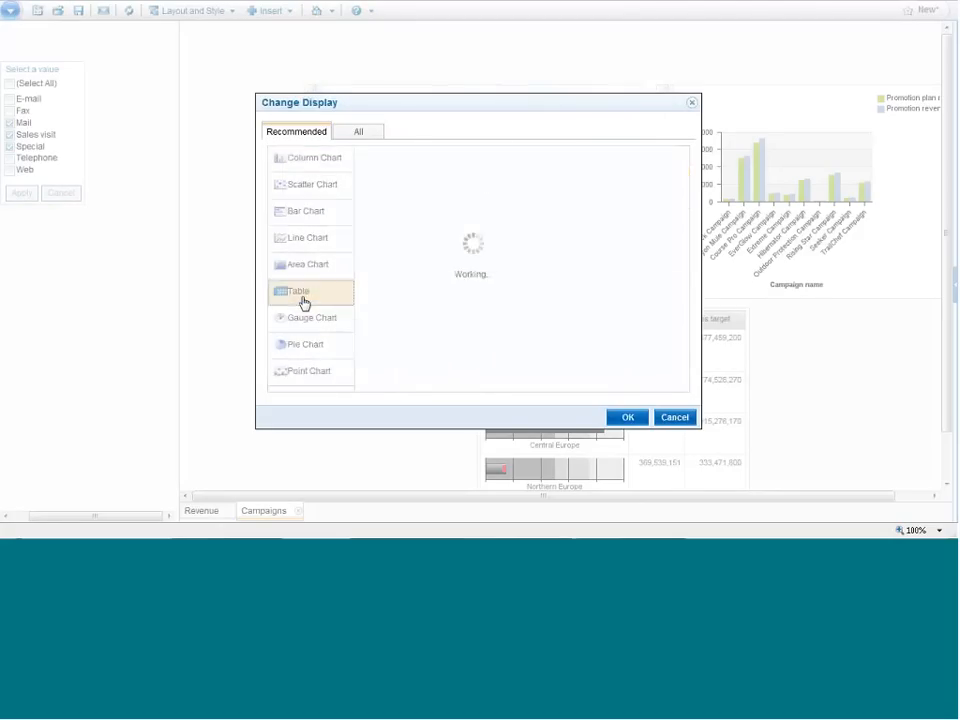
pyautogui.click(620, 419)
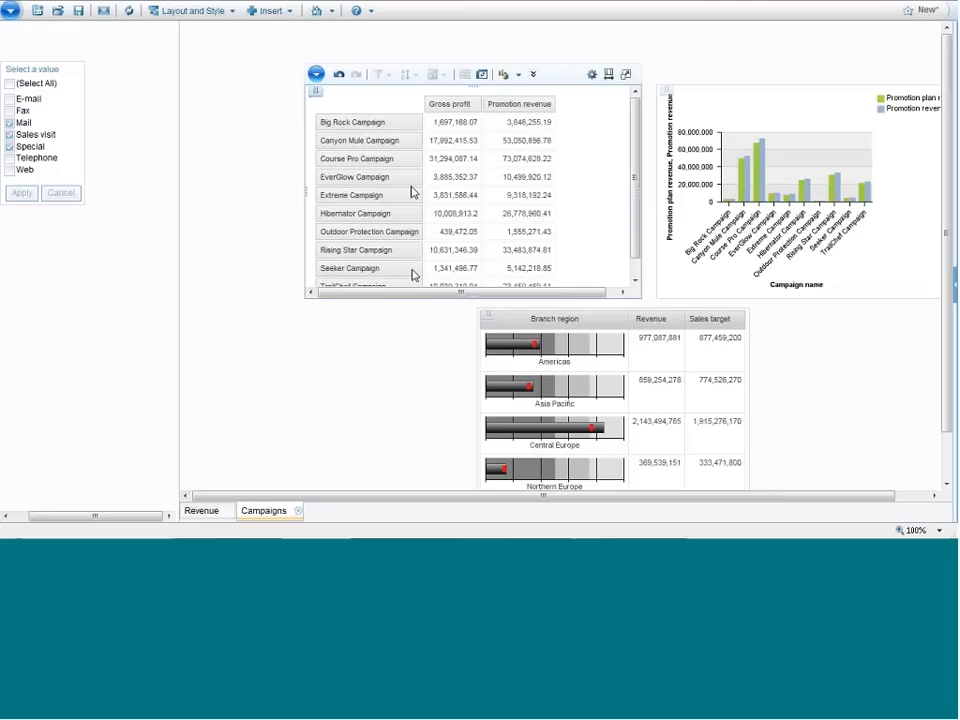
# Freeze both the row headings and the column headings of the promotion data table on the Campaigns page
pyautogui.rightClick(413, 127)
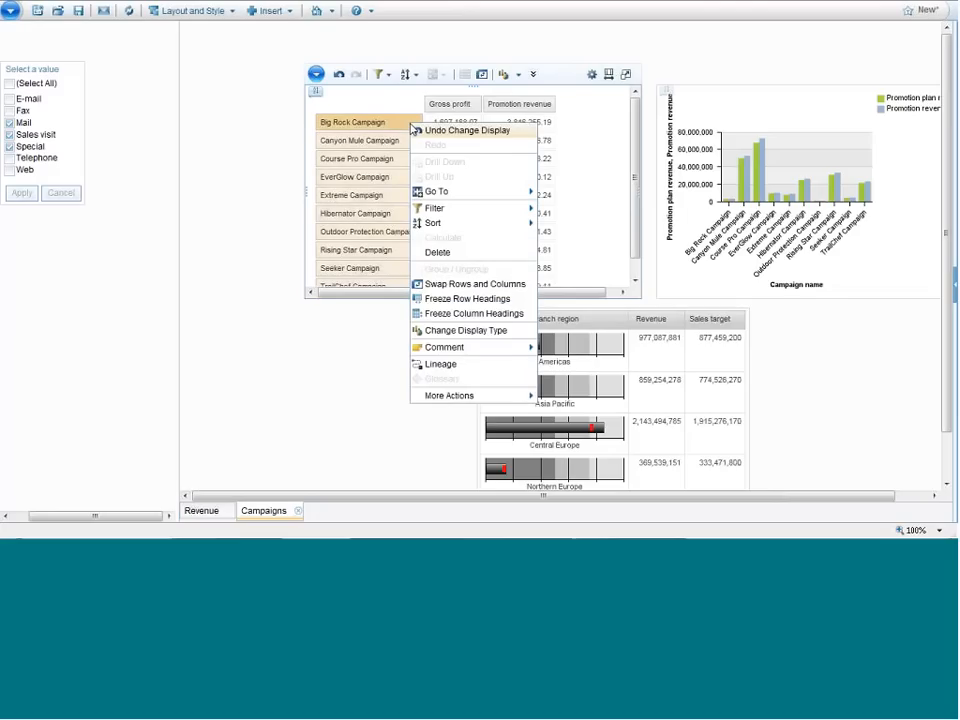
pyautogui.click(436, 300)
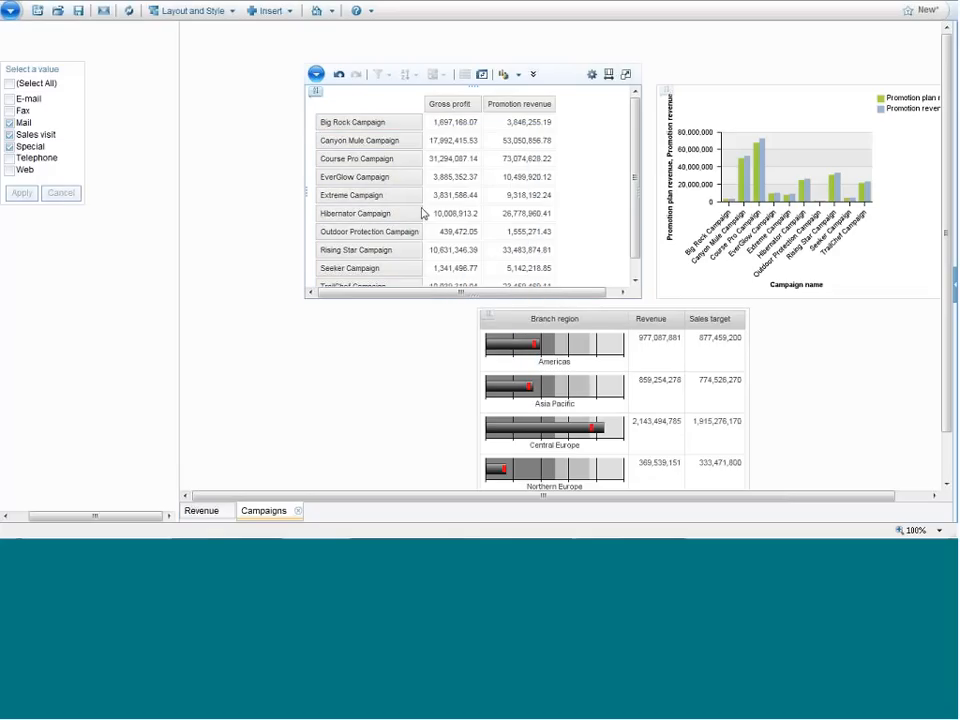
pyautogui.rightClick(481, 104)
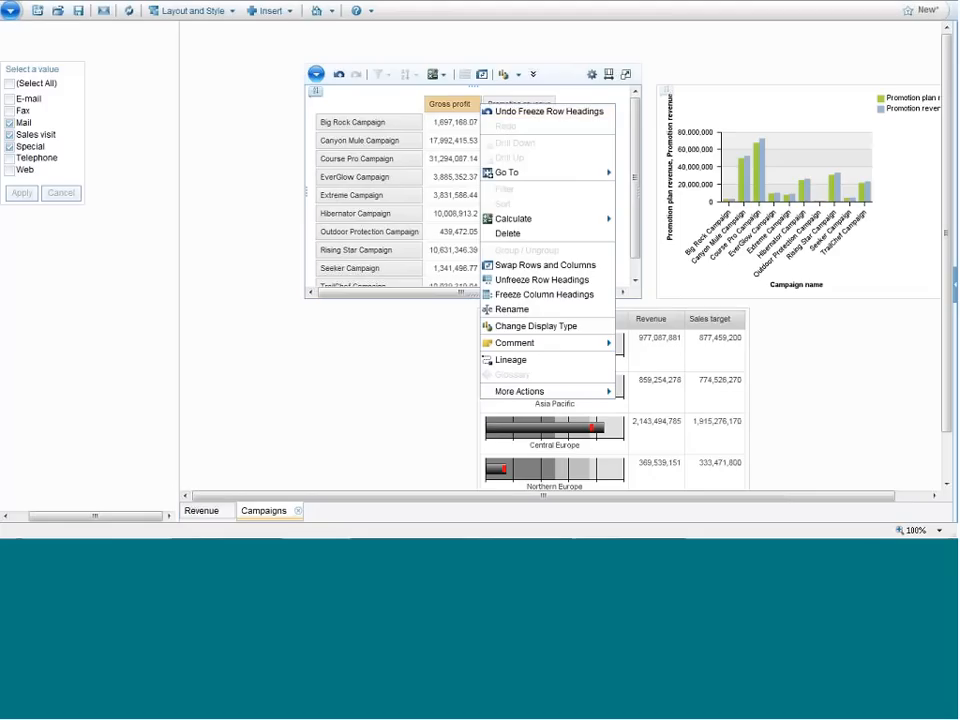
pyautogui.click(508, 298)
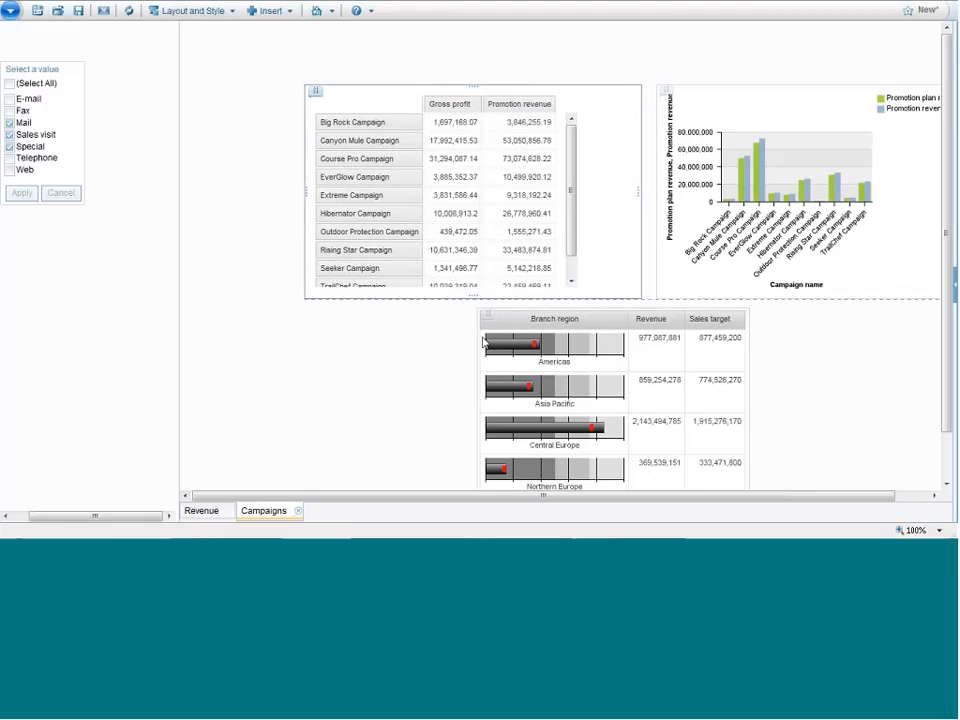
# Resize the promotion data table widget to a small frame and scroll through it to check the frozen headings
pyautogui.moveTo(482, 337); pyautogui.dragTo(476, 377)
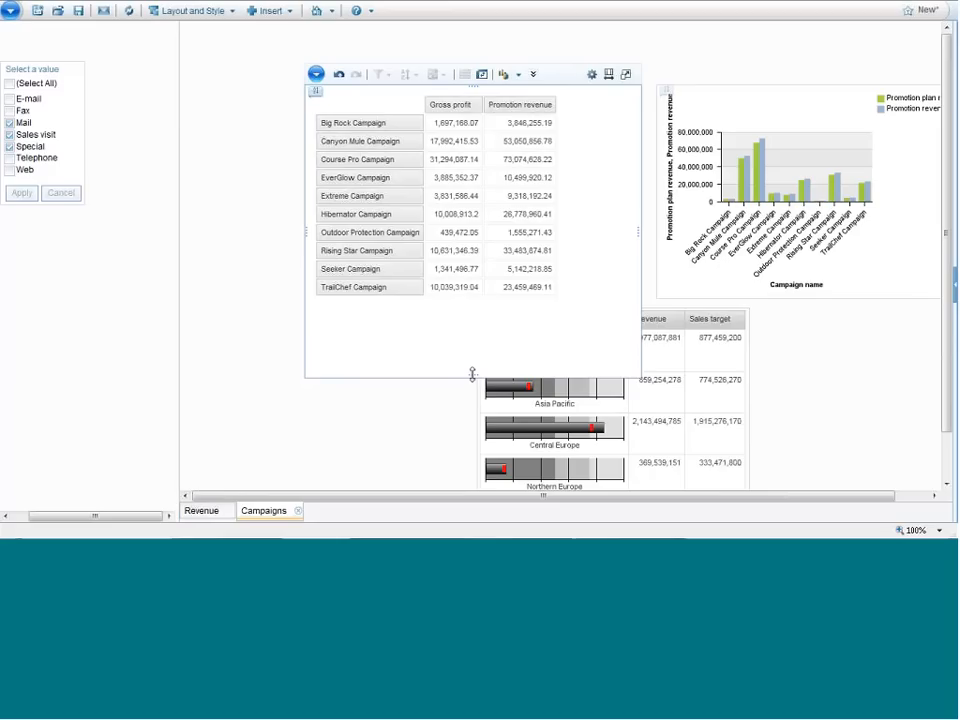
pyautogui.moveTo(472, 375); pyautogui.dragTo(473, 228)
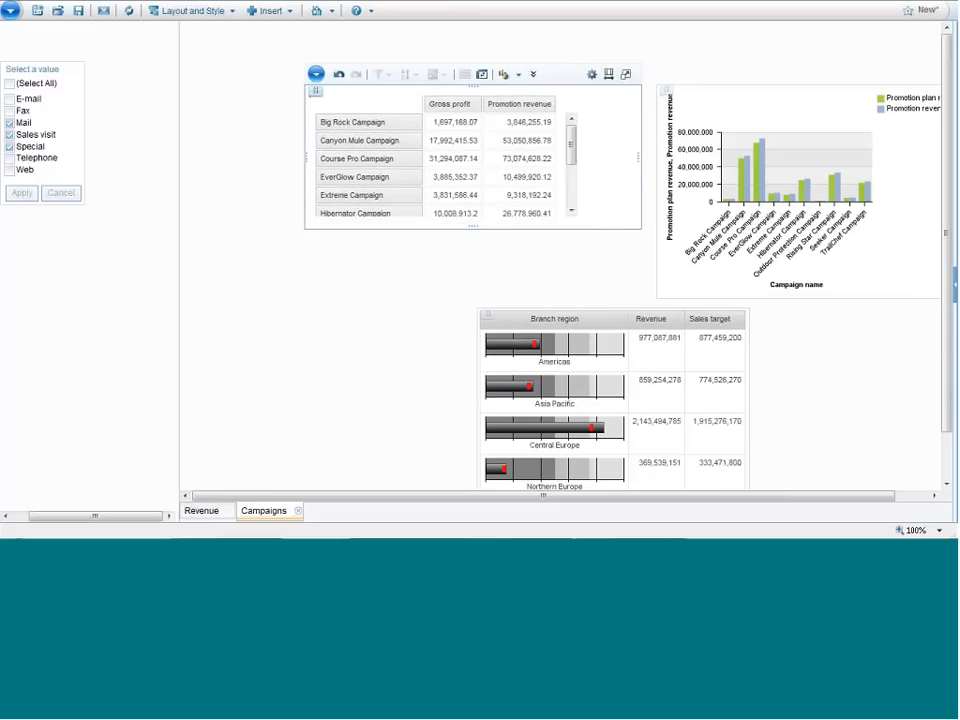
pyautogui.moveTo(571, 159)
pyautogui.mouseDown()
pyautogui.moveTo(571, 199)
pyautogui.moveTo(574, 155)
pyautogui.mouseUp()
pyautogui.moveTo(637, 155); pyautogui.dragTo(530, 162)
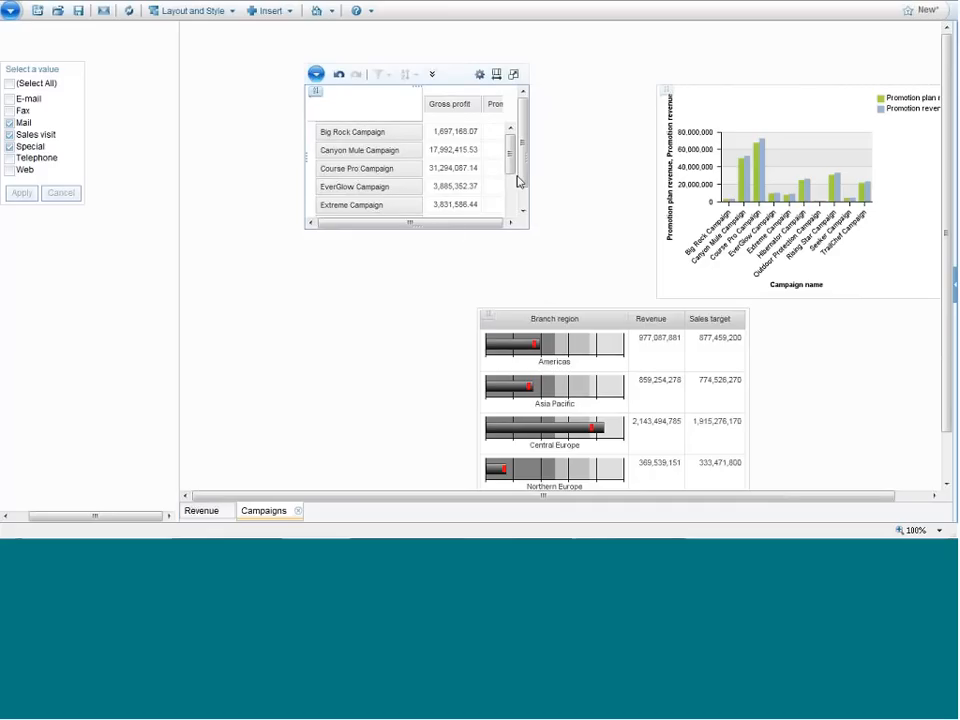
pyautogui.click(523, 212)
pyautogui.moveTo(456, 209)
pyautogui.mouseDown()
pyautogui.moveTo(487, 211)
pyautogui.moveTo(456, 209)
pyautogui.mouseUp()
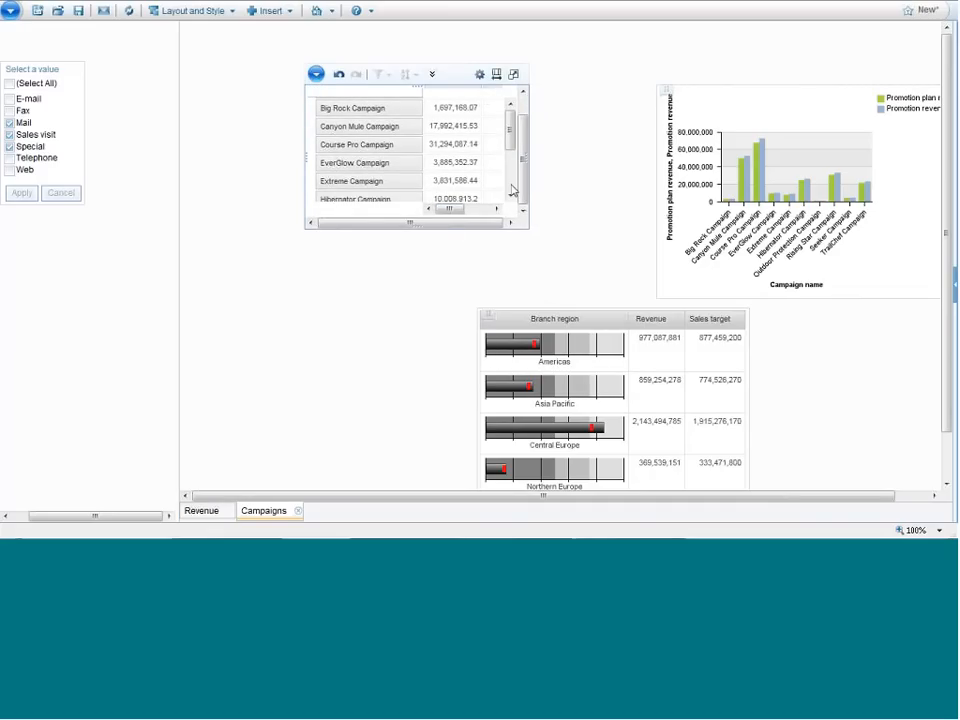
pyautogui.moveTo(523, 180); pyautogui.dragTo(506, 144)
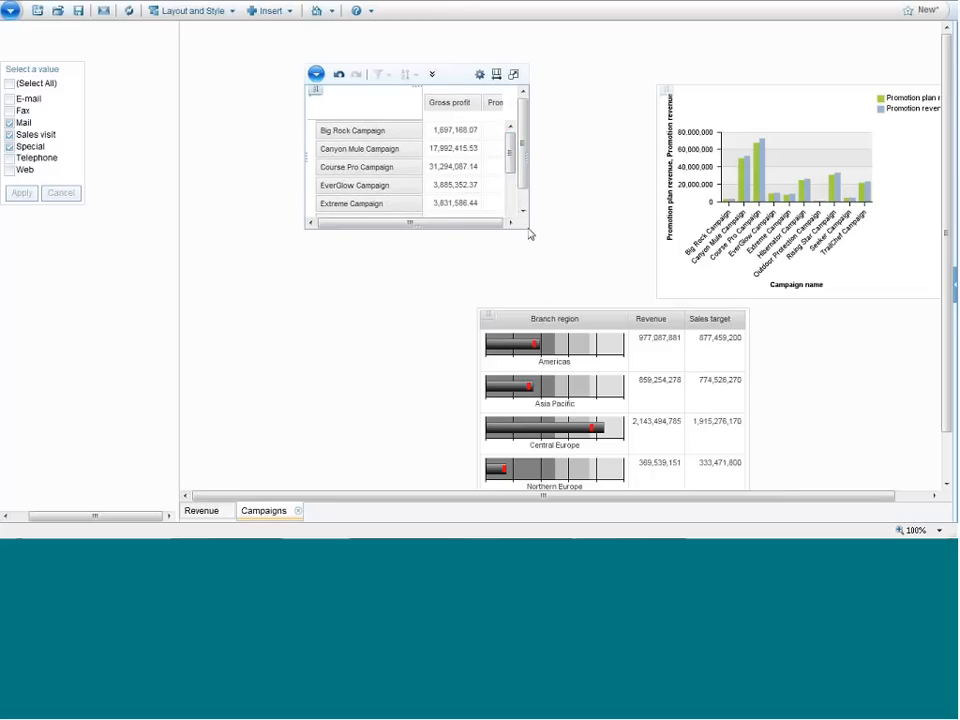
# Enlarge the promotion data table widget to fit all campaigns and both measures, and move it to the Campaigns page's upper-left area
pyautogui.moveTo(476, 229); pyautogui.dragTo(481, 260)
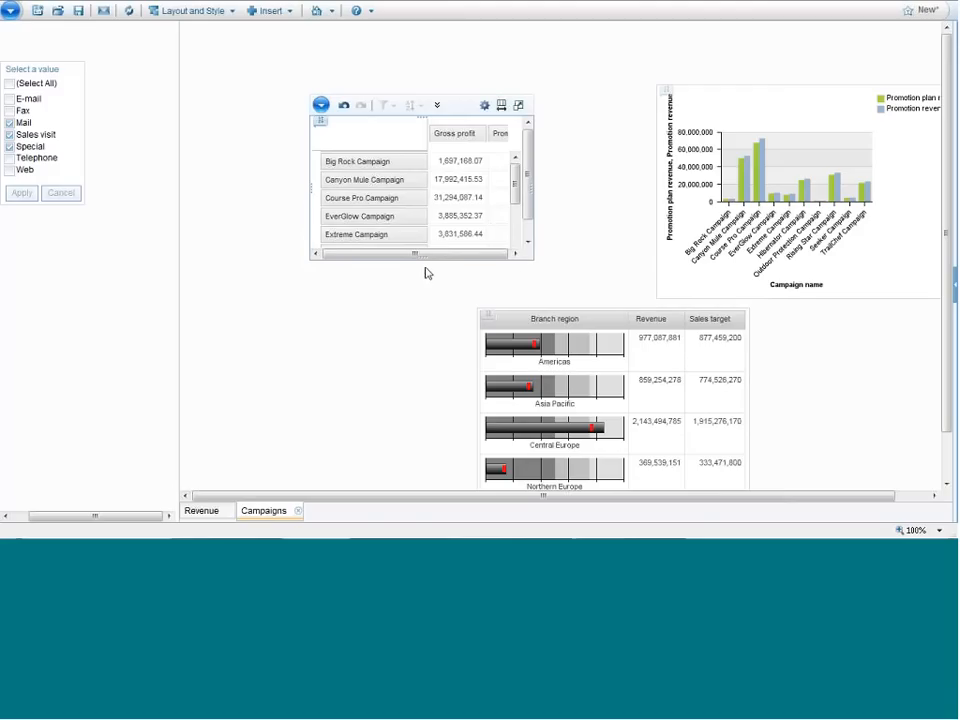
pyautogui.moveTo(425, 259); pyautogui.dragTo(425, 360)
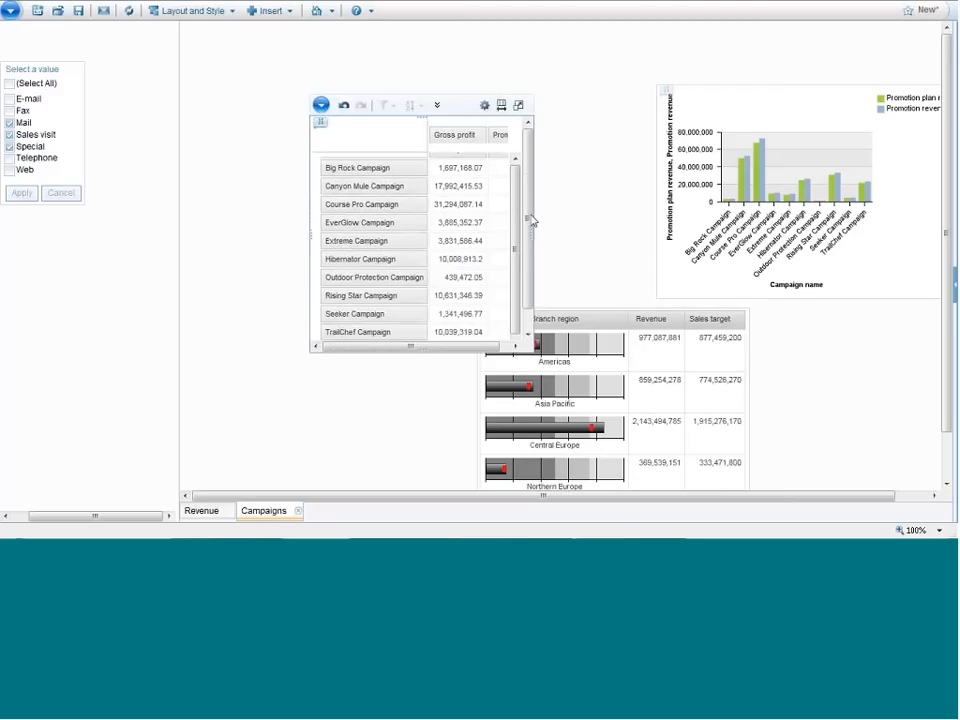
pyautogui.moveTo(530, 233); pyautogui.dragTo(600, 236)
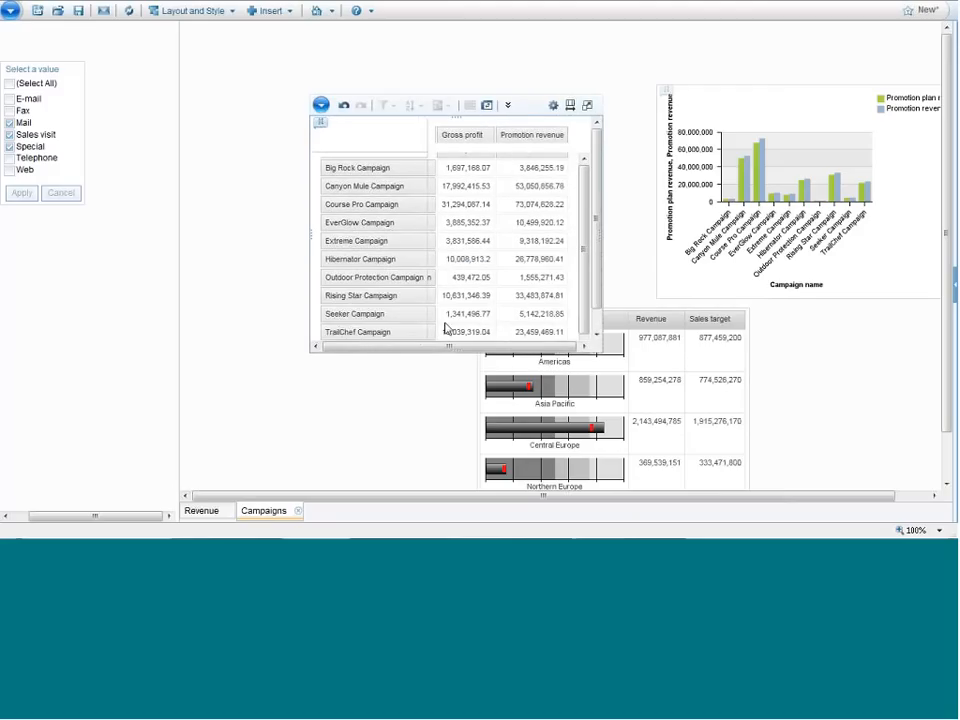
pyautogui.moveTo(449, 345); pyautogui.dragTo(420, 388)
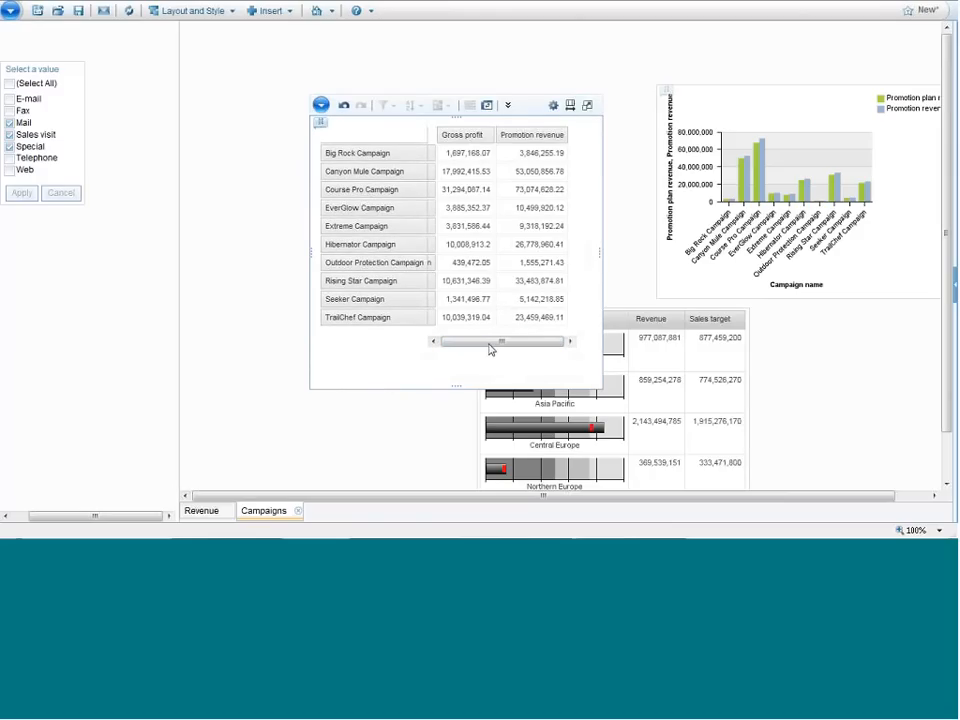
pyautogui.moveTo(522, 97); pyautogui.dragTo(446, 47)
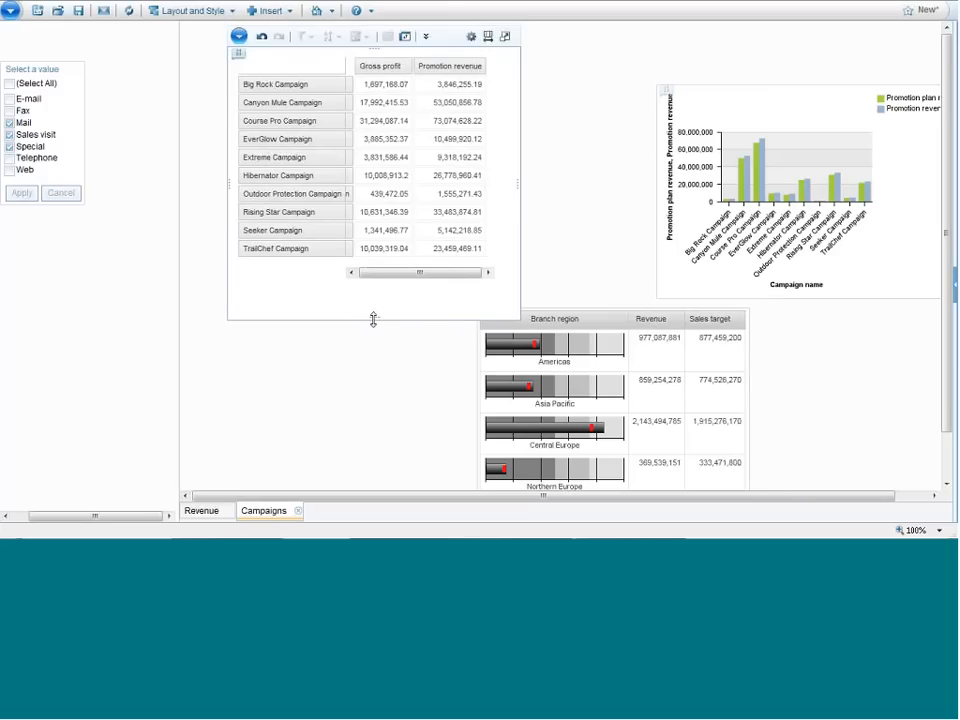
pyautogui.moveTo(373, 319); pyautogui.dragTo(377, 291)
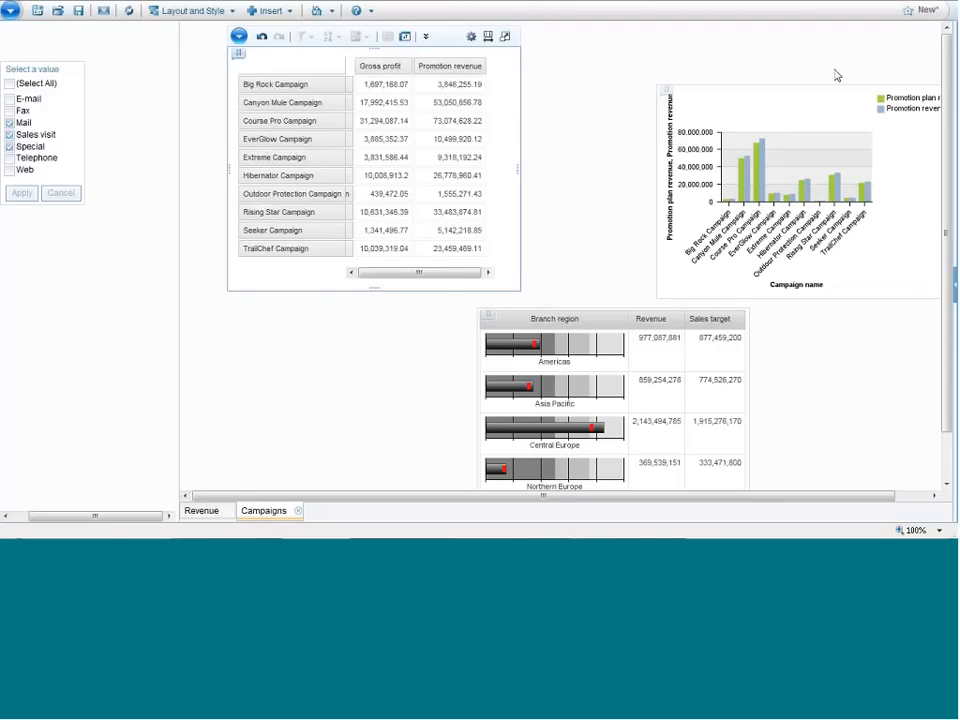
# Leave full screen, launch IBM Cognos Connection and go to its Welcome page to view the available content and actions
pyautogui.press('F11')
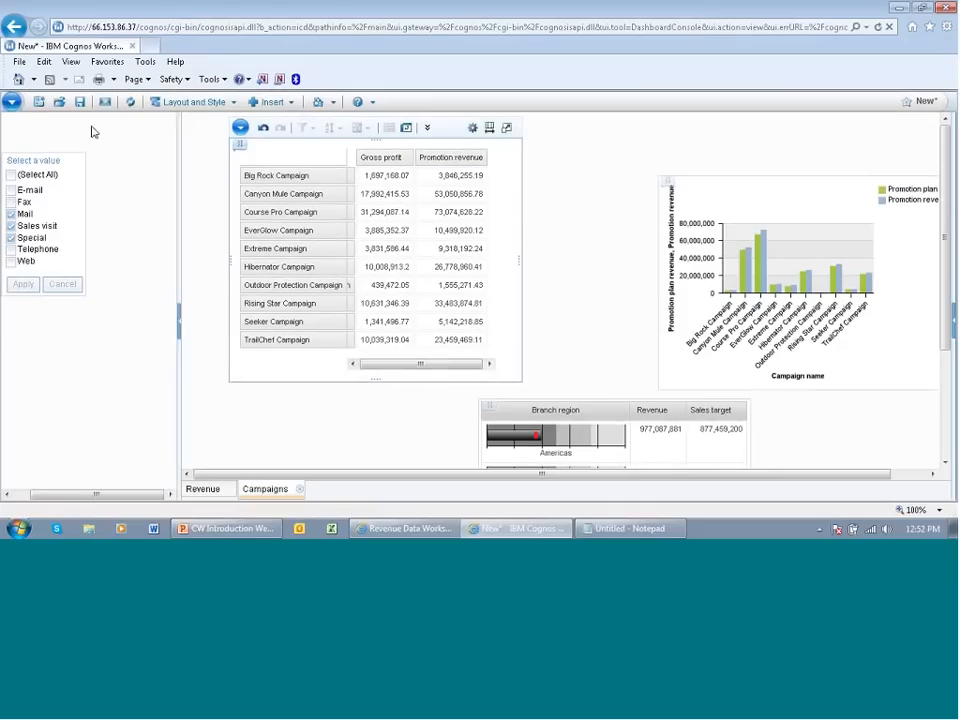
pyautogui.click(11, 101)
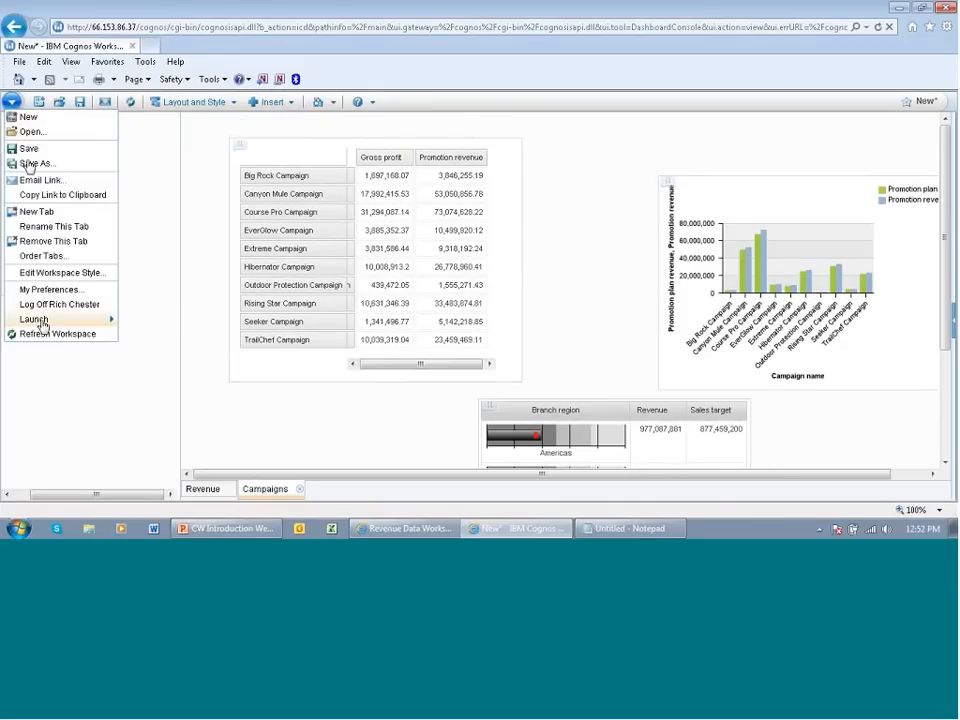
pyautogui.moveTo(95, 318)
pyautogui.click(171, 425)
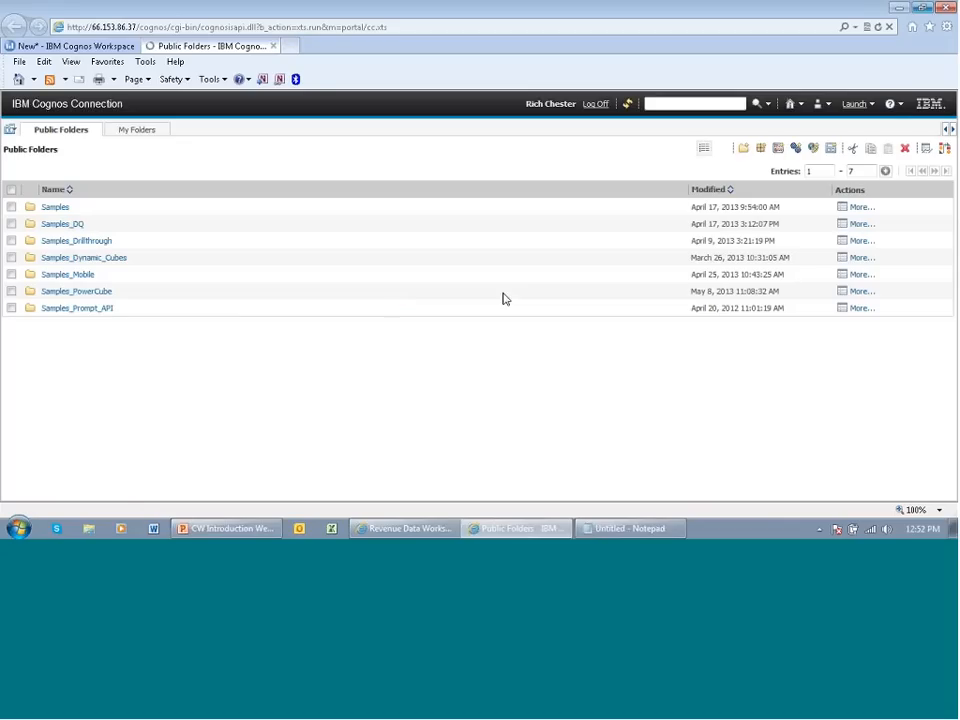
pyautogui.click(893, 104)
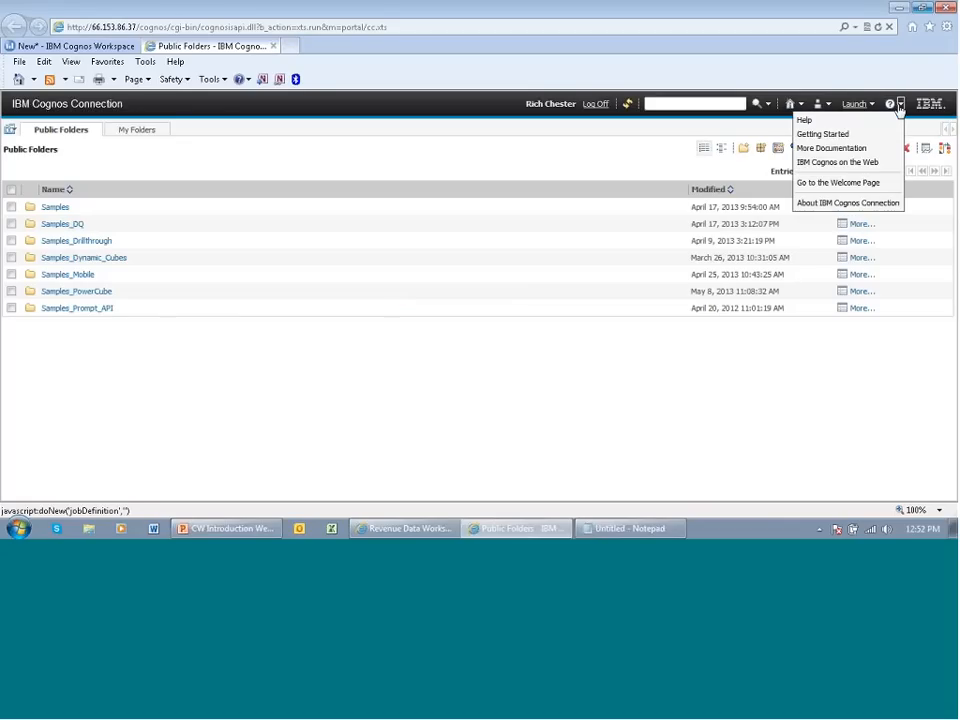
pyautogui.click(830, 188)
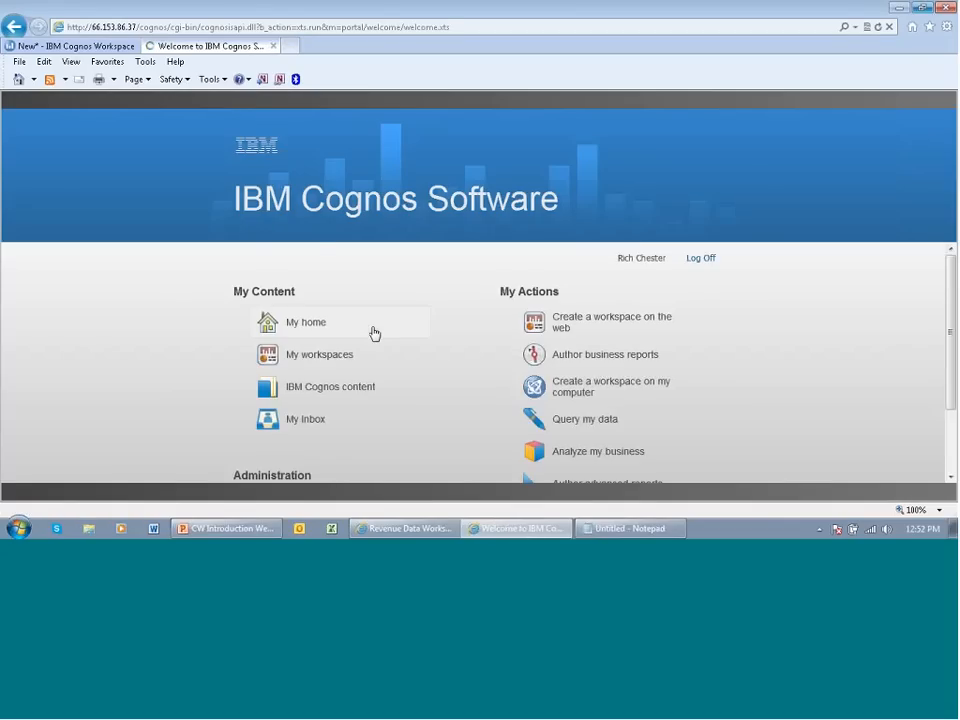
pyautogui.scroll(-2, 430, 320)
pyautogui.scroll(1, 445, 335)
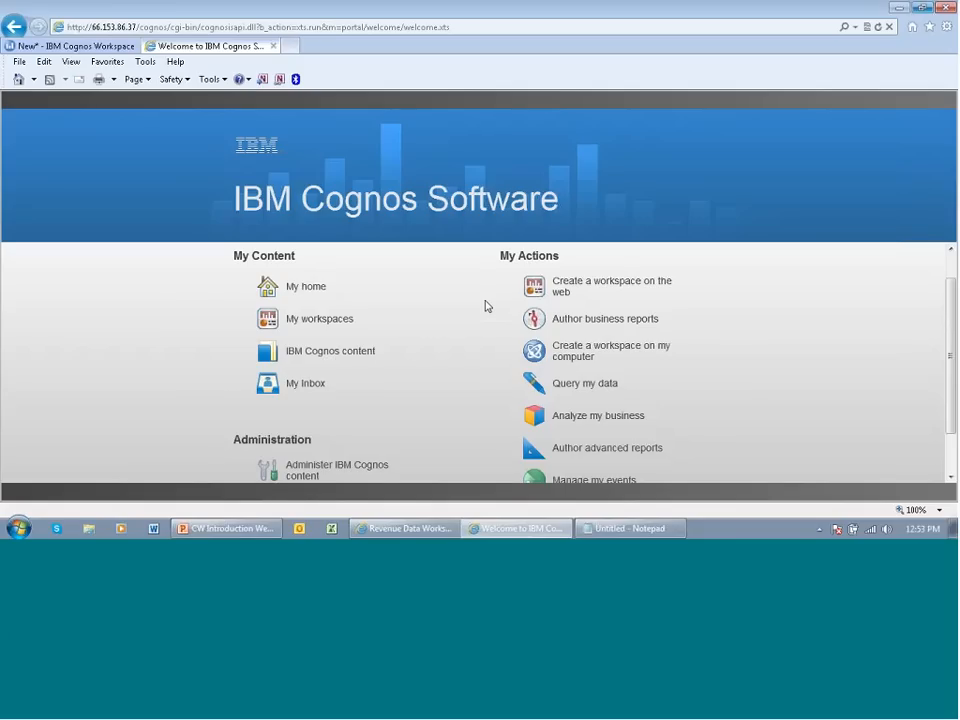
# From My workspaces, open Employee Satisfaction Workspace in Public Folders > Samples > Models > Cognos Workspace Samples
pyautogui.click(295, 325)
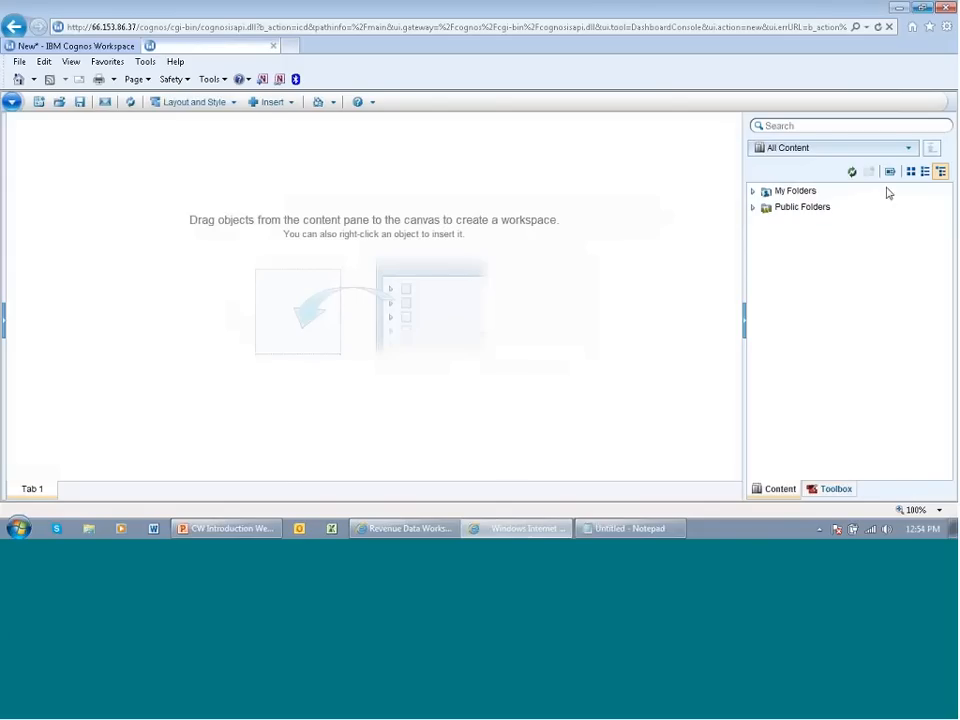
pyautogui.click(753, 207)
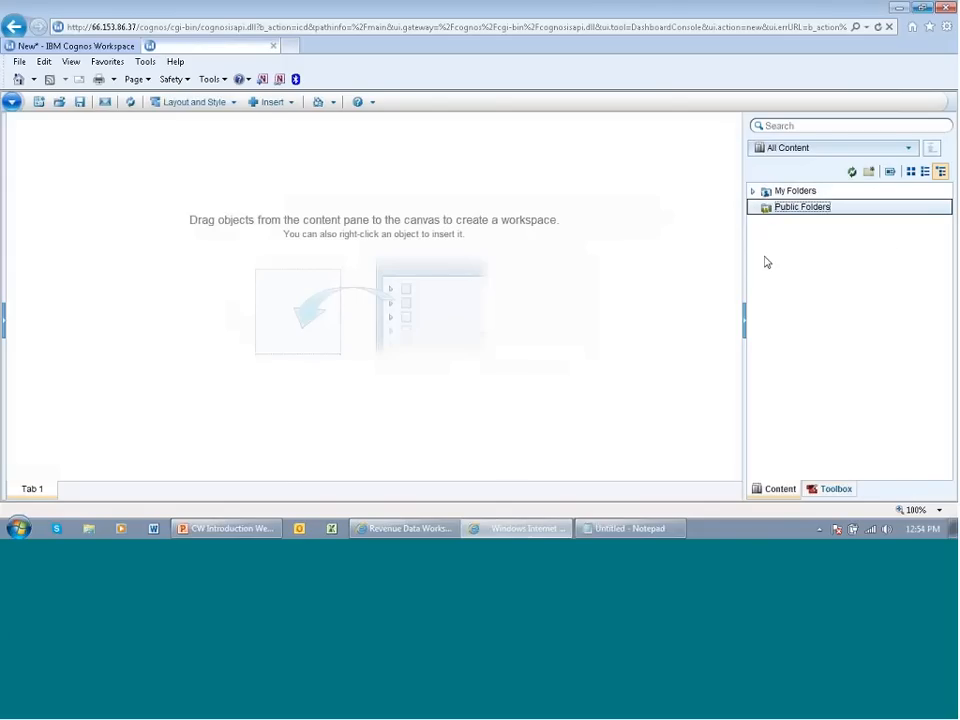
pyautogui.click(781, 226)
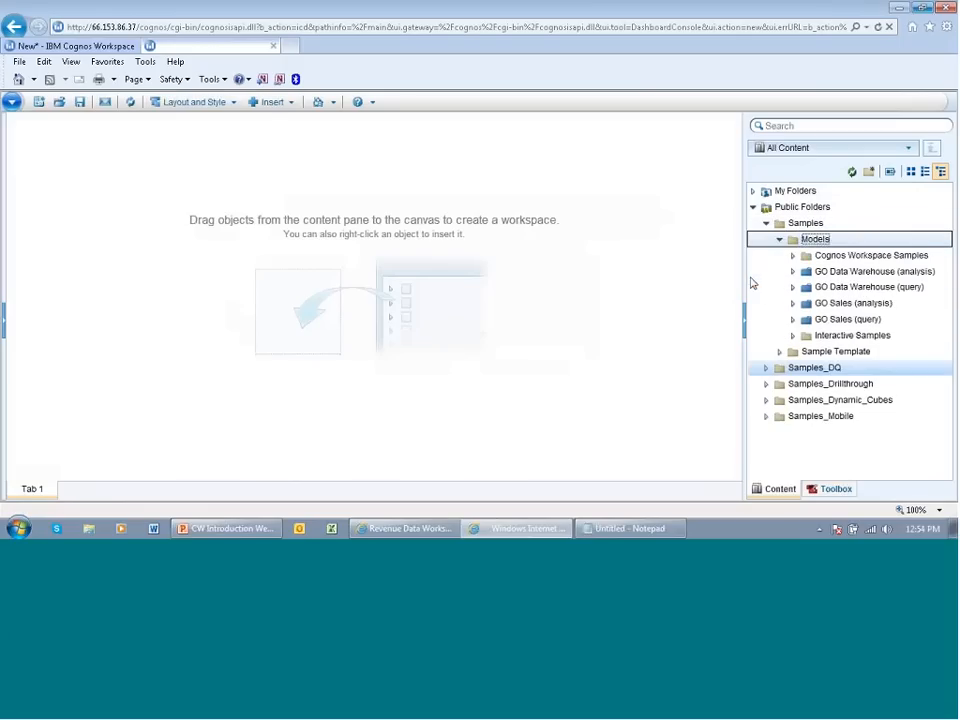
pyautogui.click(793, 256)
pyautogui.click(838, 273)
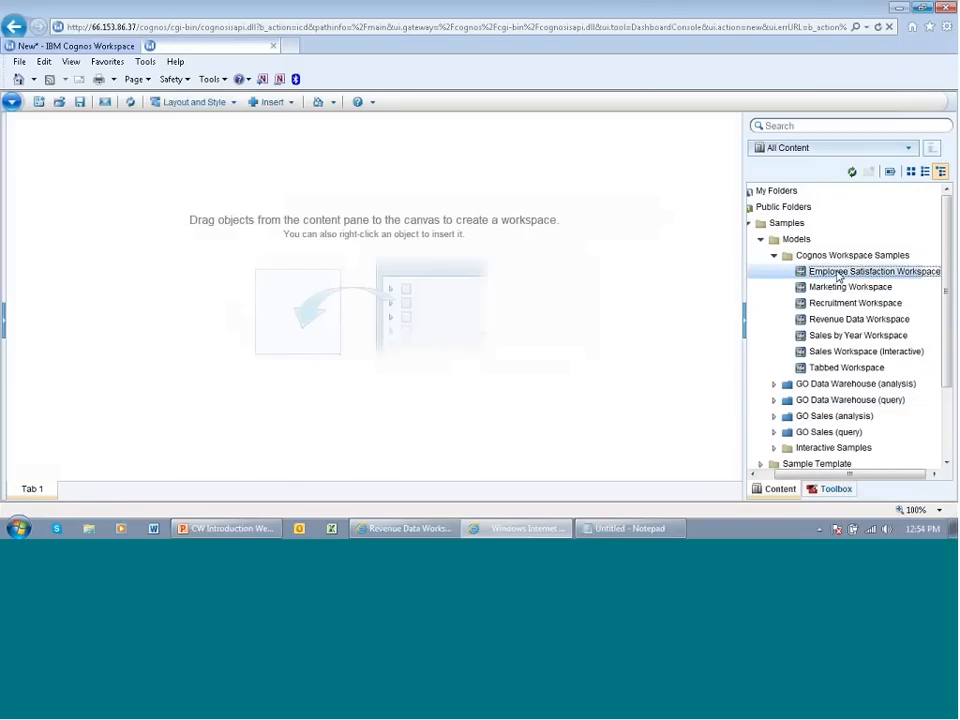
pyautogui.rightClick(838, 276)
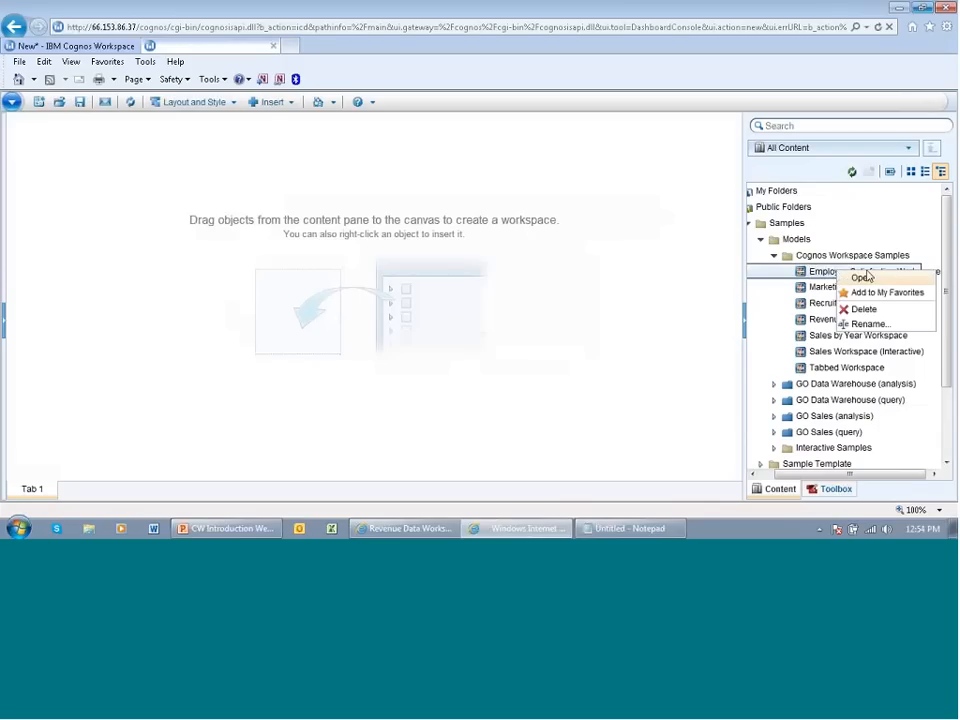
pyautogui.click(862, 279)
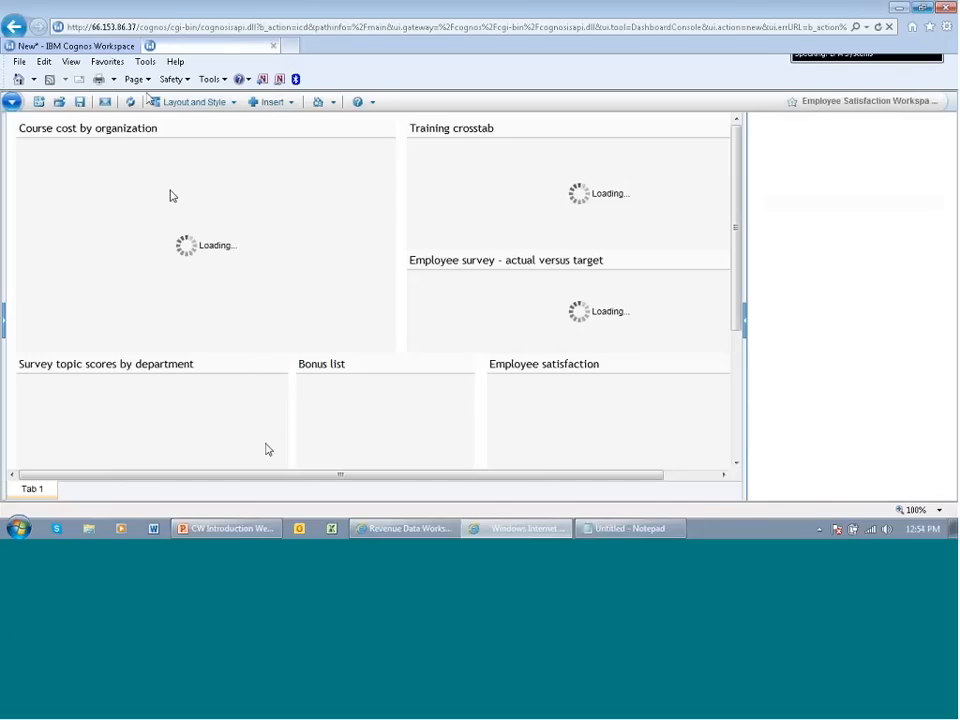
# Return to the new workspace, launch IBM Cognos Connection and open Revenue Data Workspace from Samples > Models > Cognos Workspace Samples
pyautogui.click(81, 44)
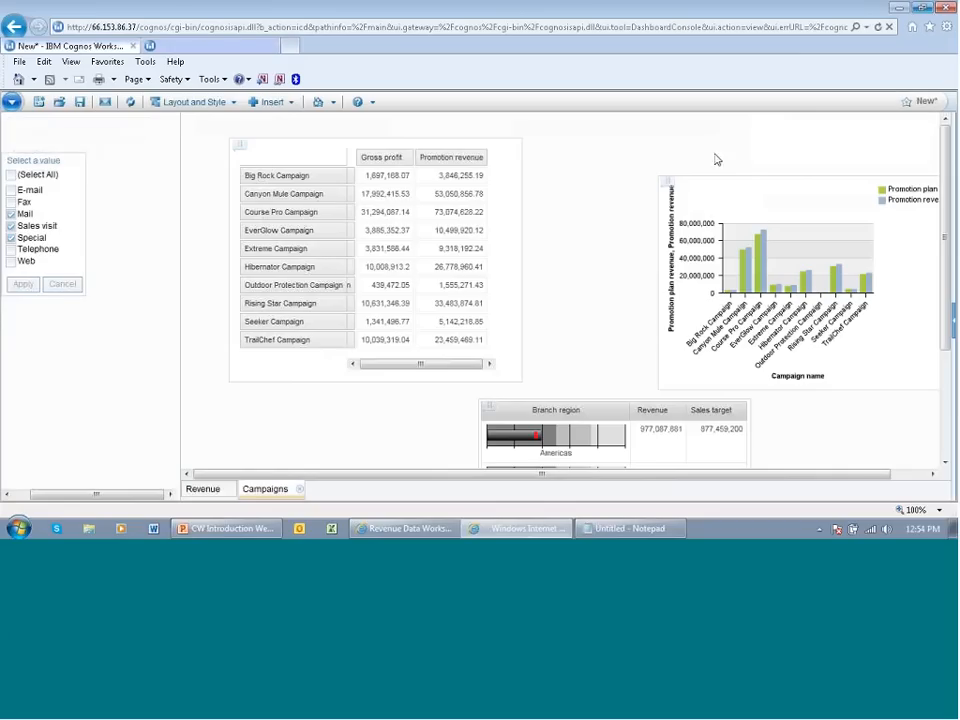
pyautogui.click(11, 101)
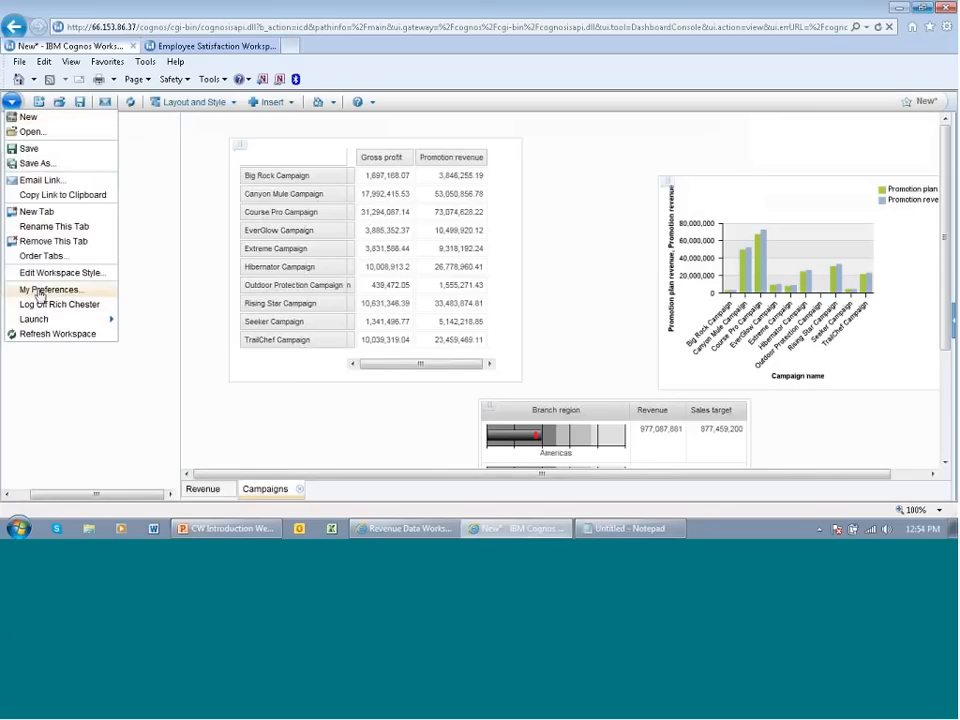
pyautogui.moveTo(20, 318)
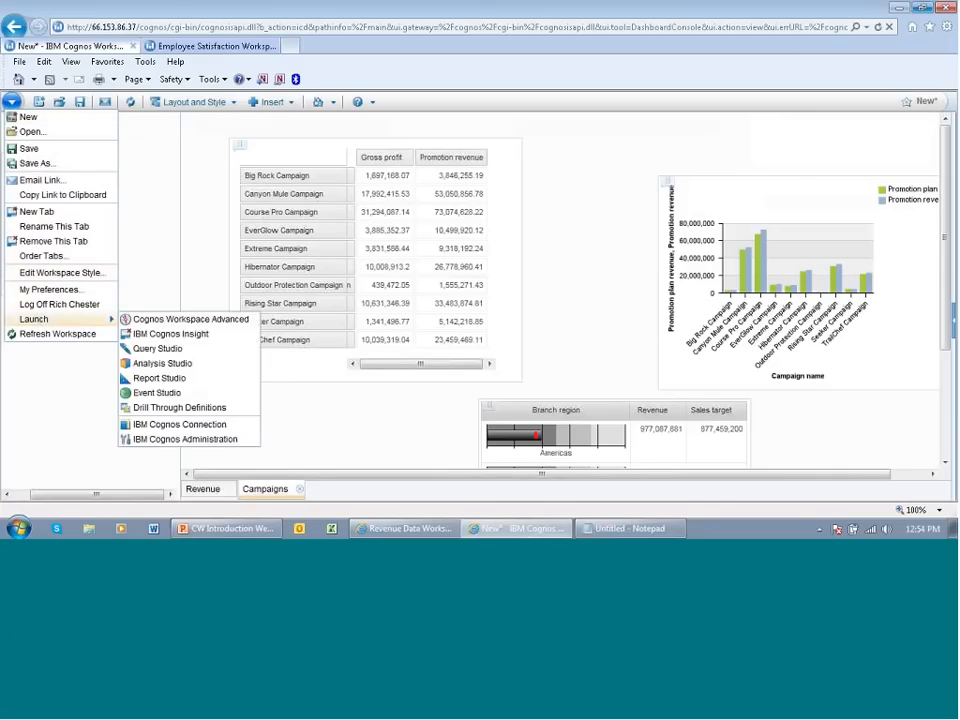
pyautogui.click(185, 425)
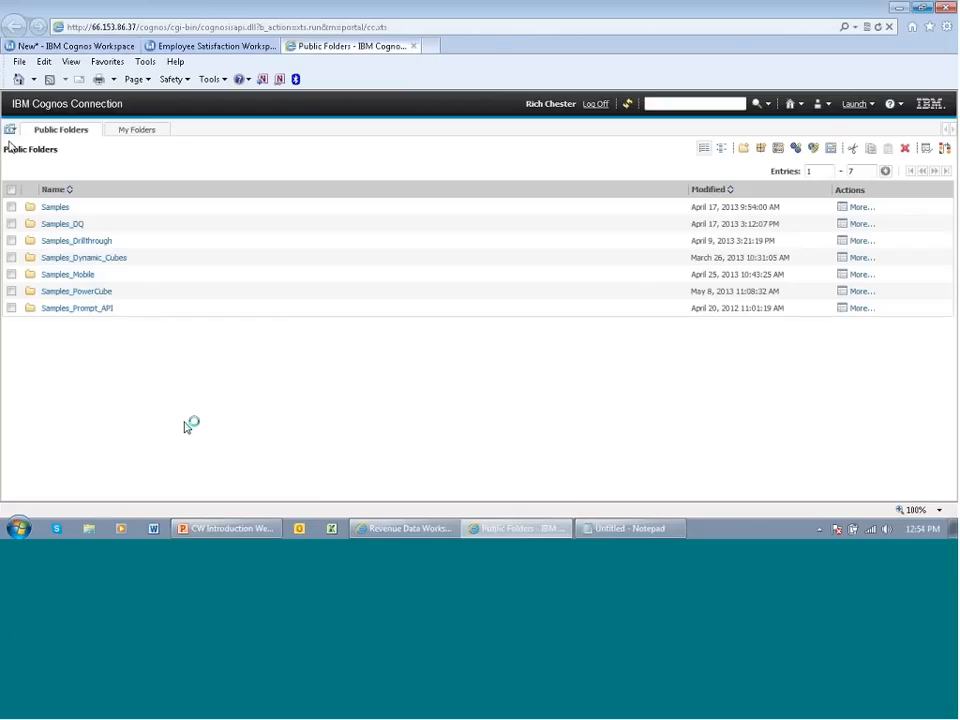
pyautogui.click(54, 208)
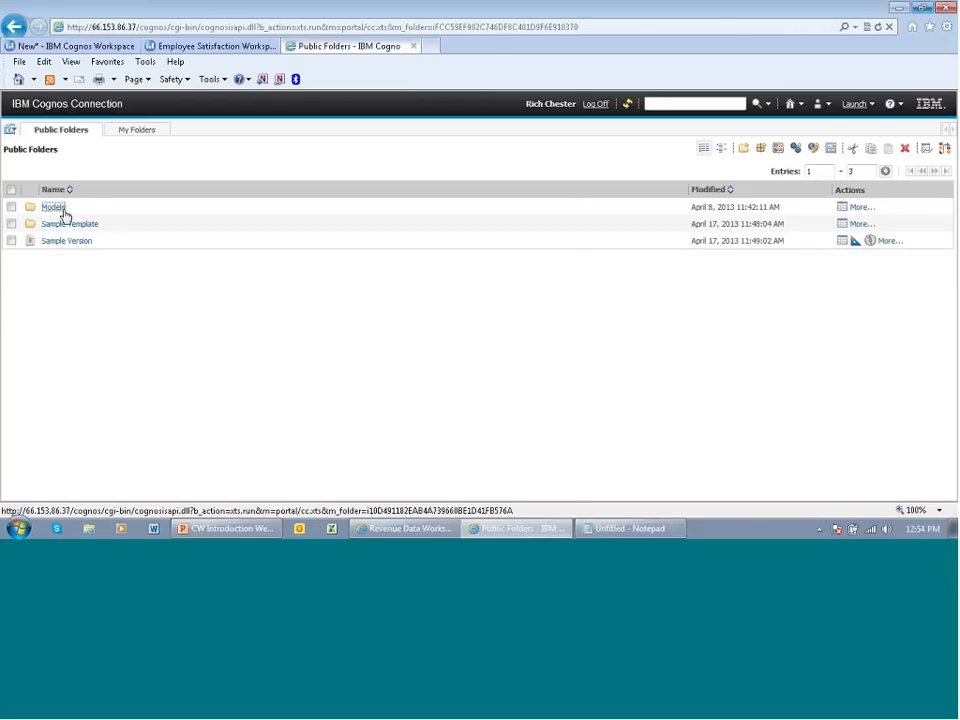
pyautogui.click(62, 208)
pyautogui.click(79, 208)
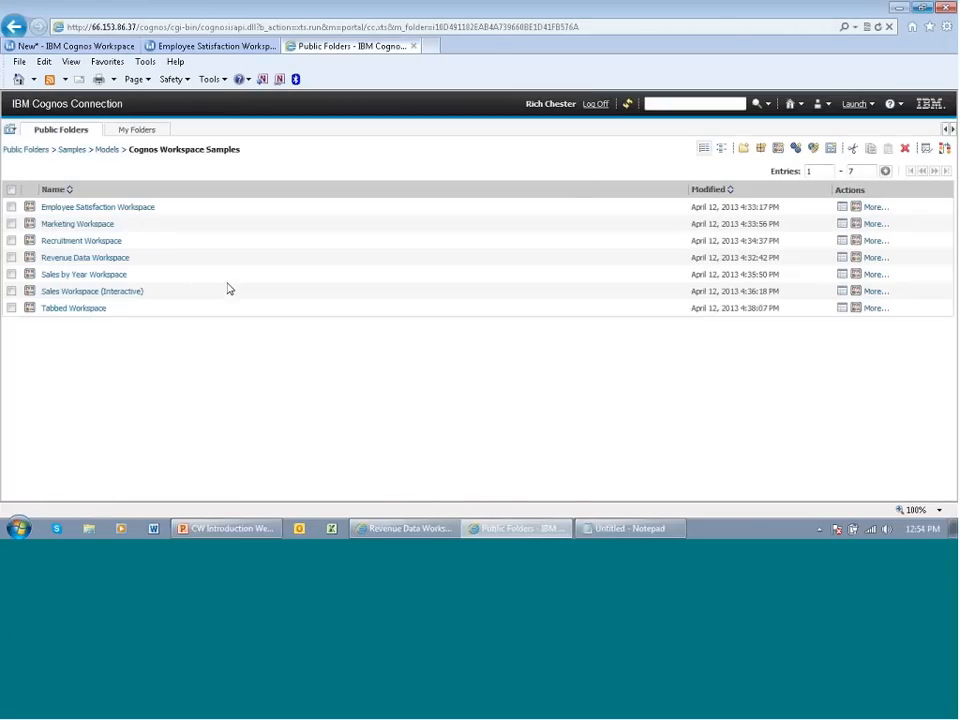
pyautogui.click(71, 260)
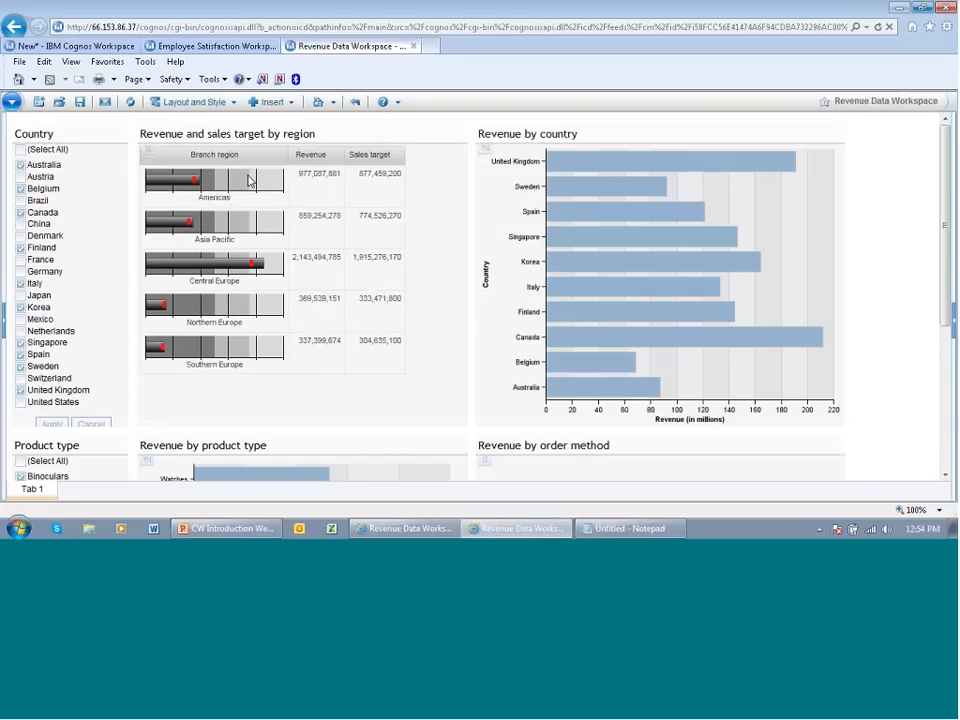
# Show the workspace's home page options and the list of Cognos studios and tools that can be launched
pyautogui.click(325, 102)
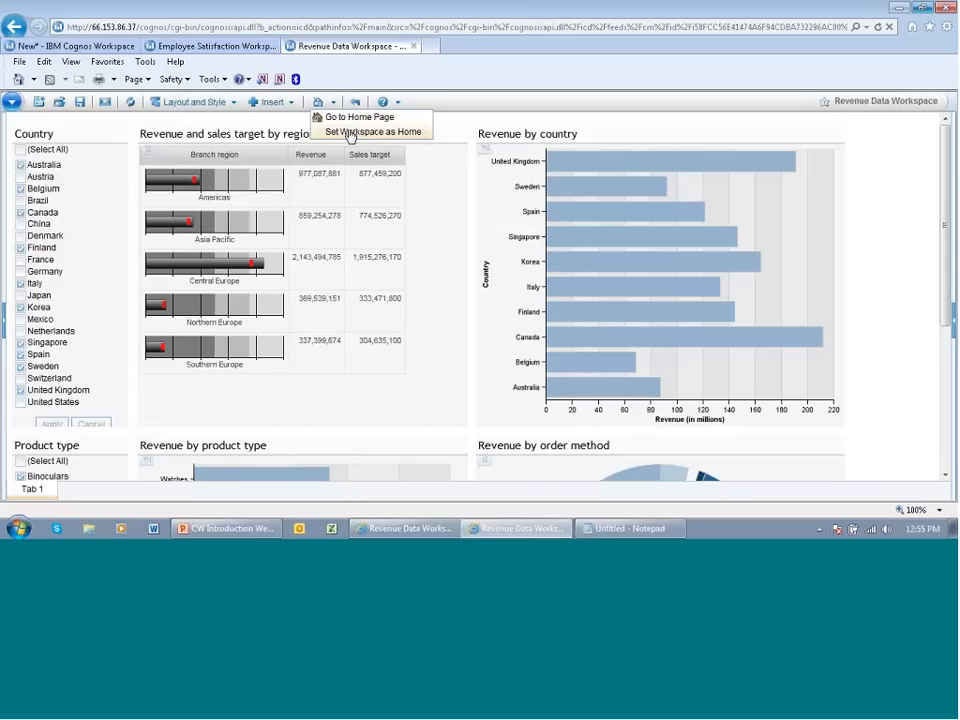
pyautogui.click(11, 101)
pyautogui.moveTo(34, 321)
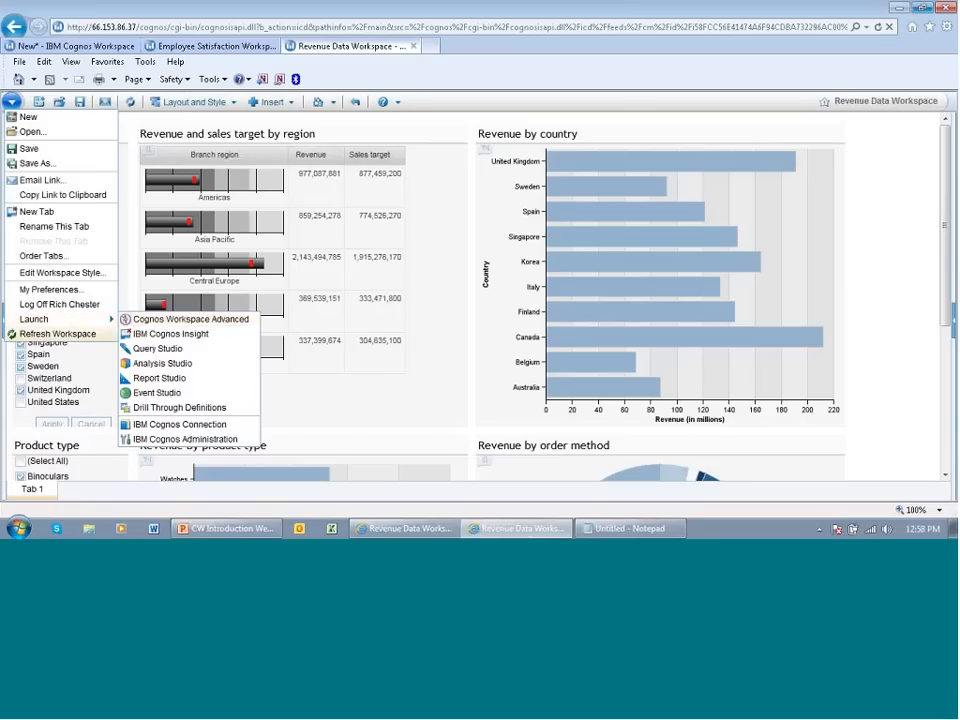
# Switch to the desktop's Cognos Workspace folder, open CW Deck 05 - Access and Security.pptx in PowerPoint and view slide 4
pyautogui.click(226, 529)
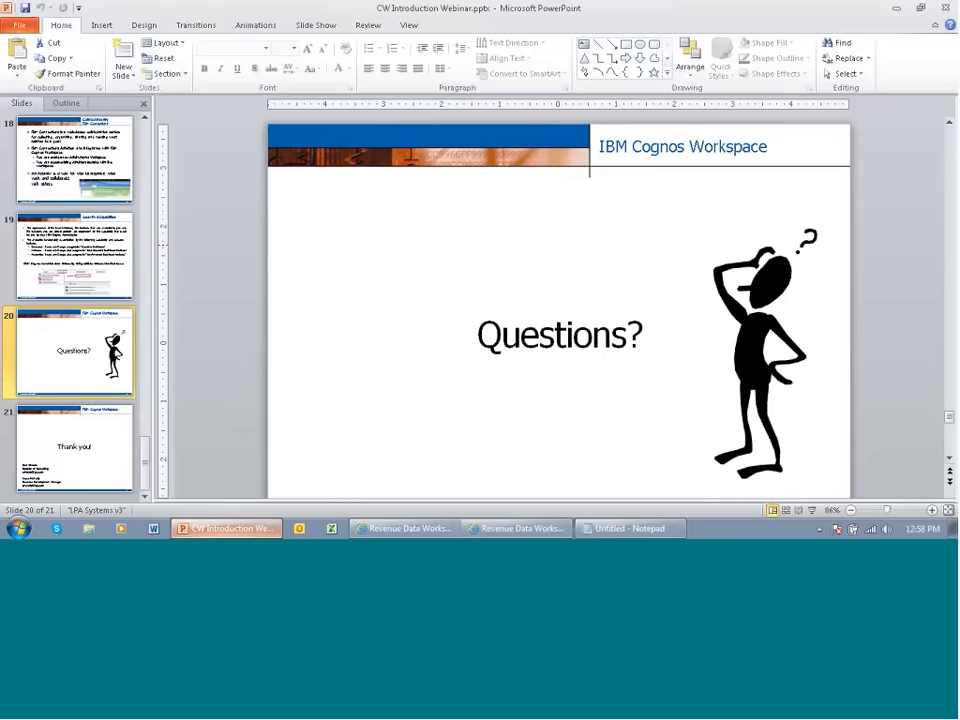
pyautogui.click(898, 9)
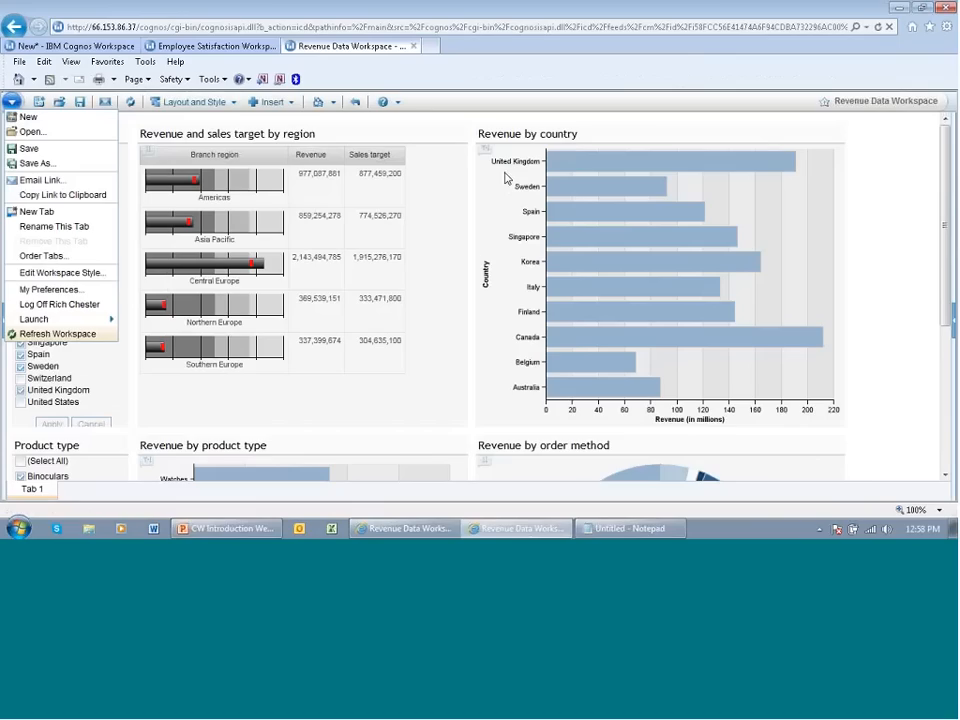
pyautogui.click(898, 9)
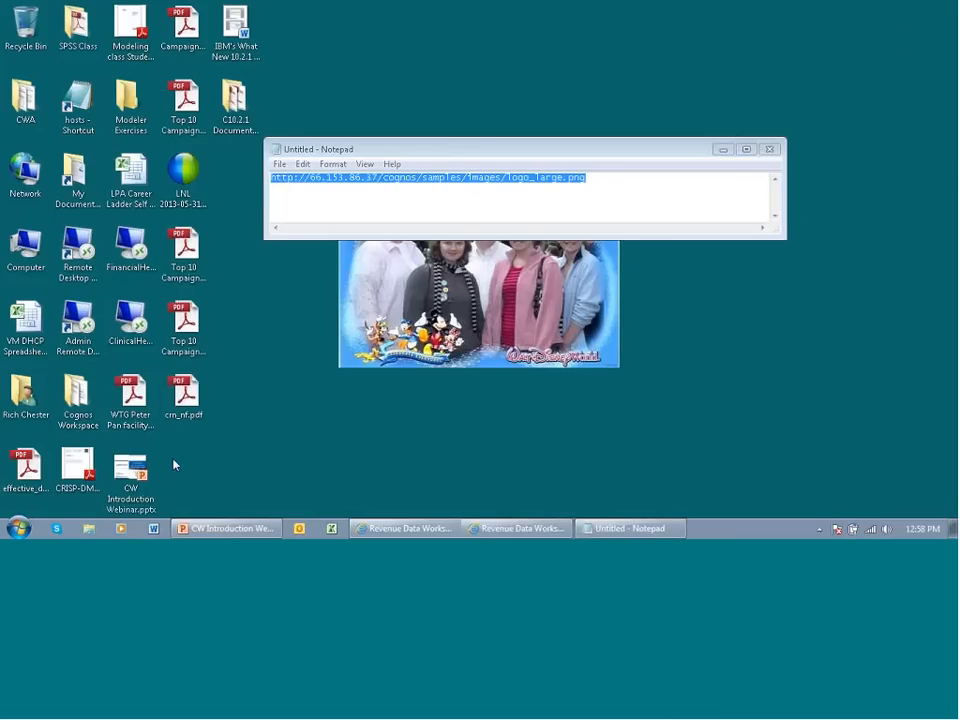
pyautogui.doubleClick(78, 395)
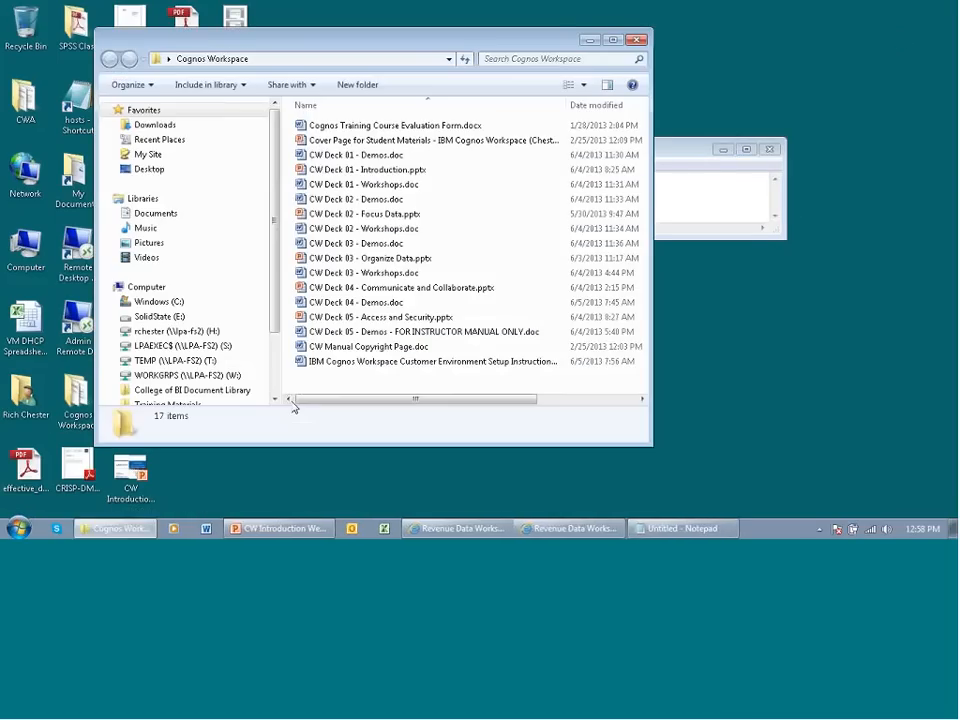
pyautogui.click(368, 318)
pyautogui.doubleClick(369, 322)
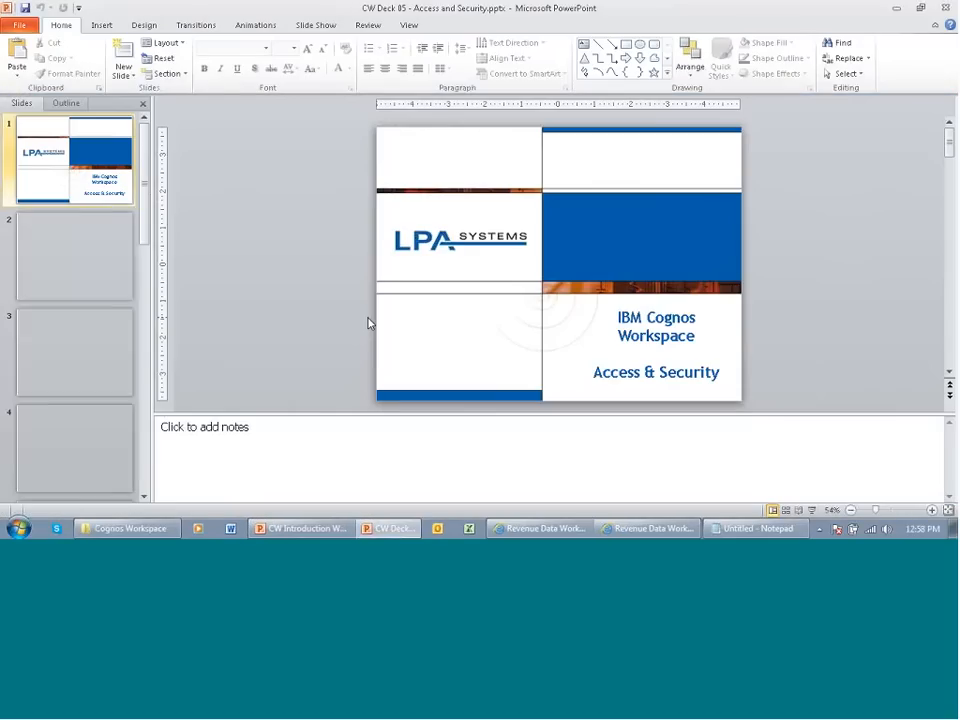
pyautogui.click(48, 364)
pyautogui.click(60, 436)
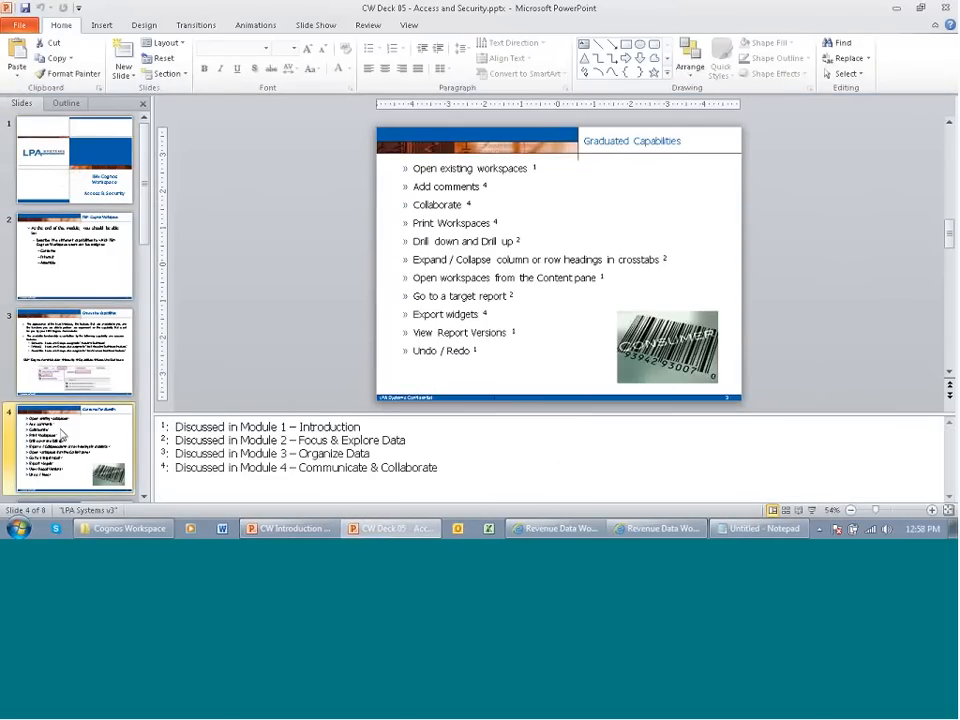
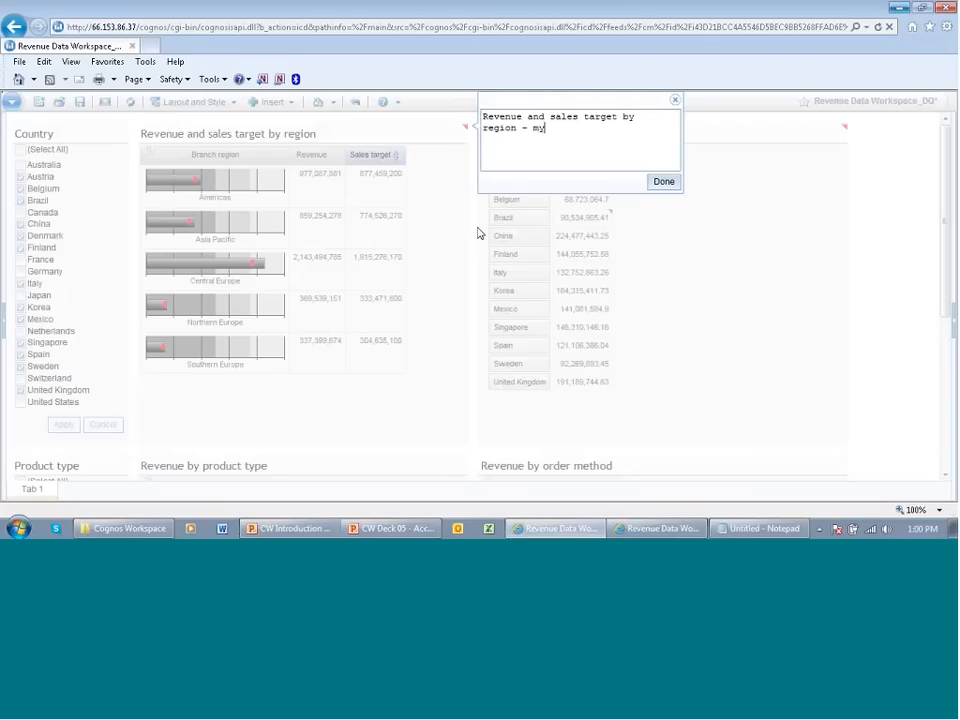
# Complete the comment on the regional revenue widget as "Revenue and sales target by region - my comment" and save it
pyautogui.write('comment')
pyautogui.press('Return')
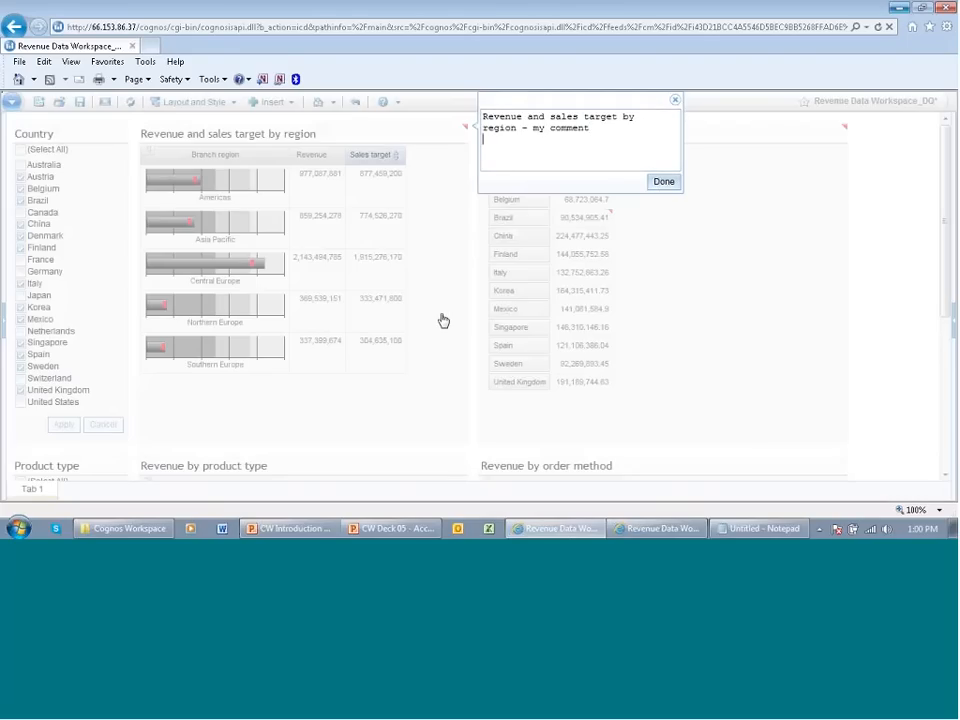
pyautogui.click(662, 182)
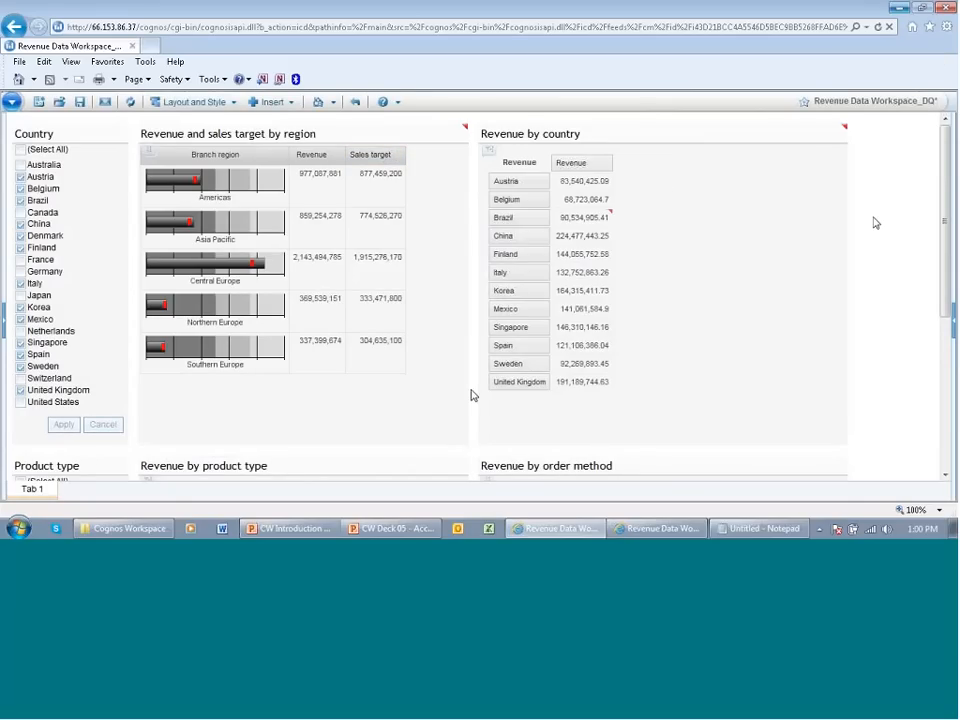
# Start a new workspace, saving the changes to Revenue Data Workspace_DQ
pyautogui.click(12, 103)
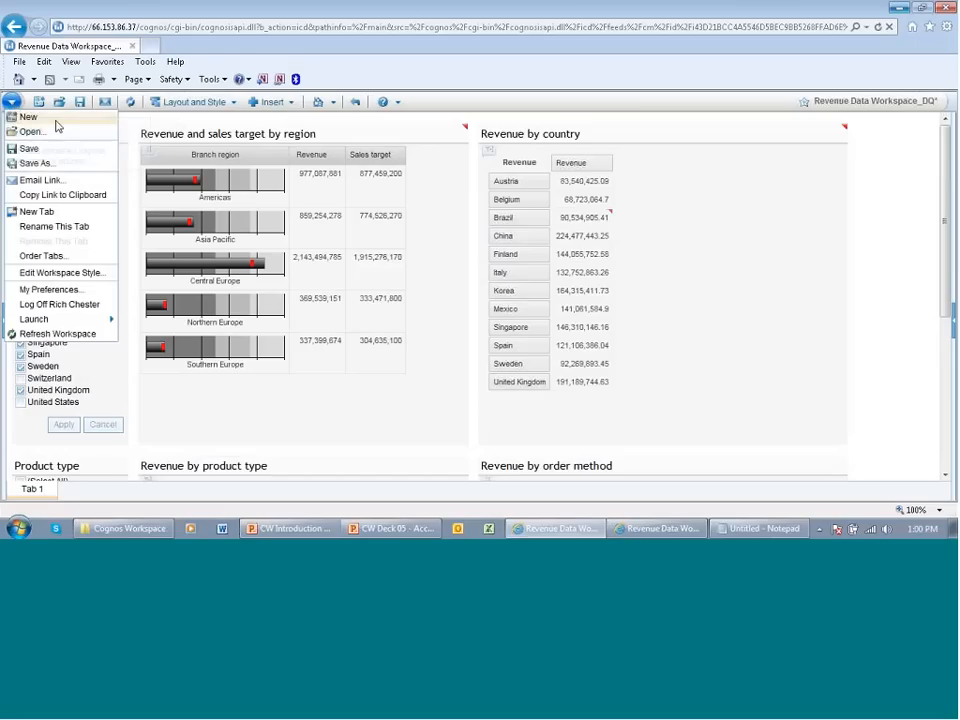
pyautogui.click(55, 119)
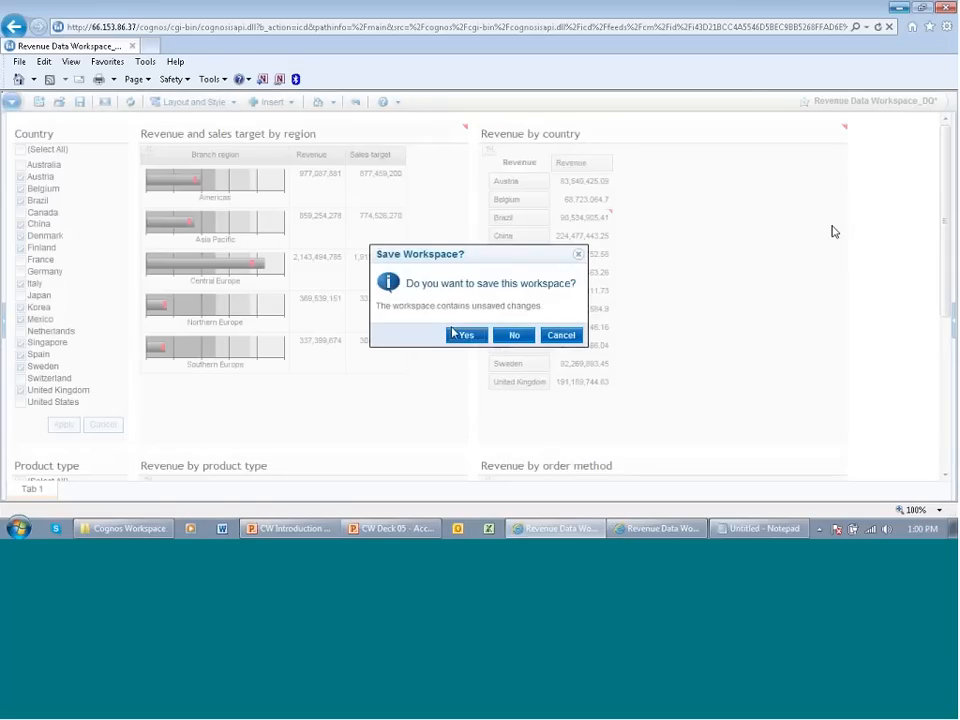
pyautogui.click(462, 335)
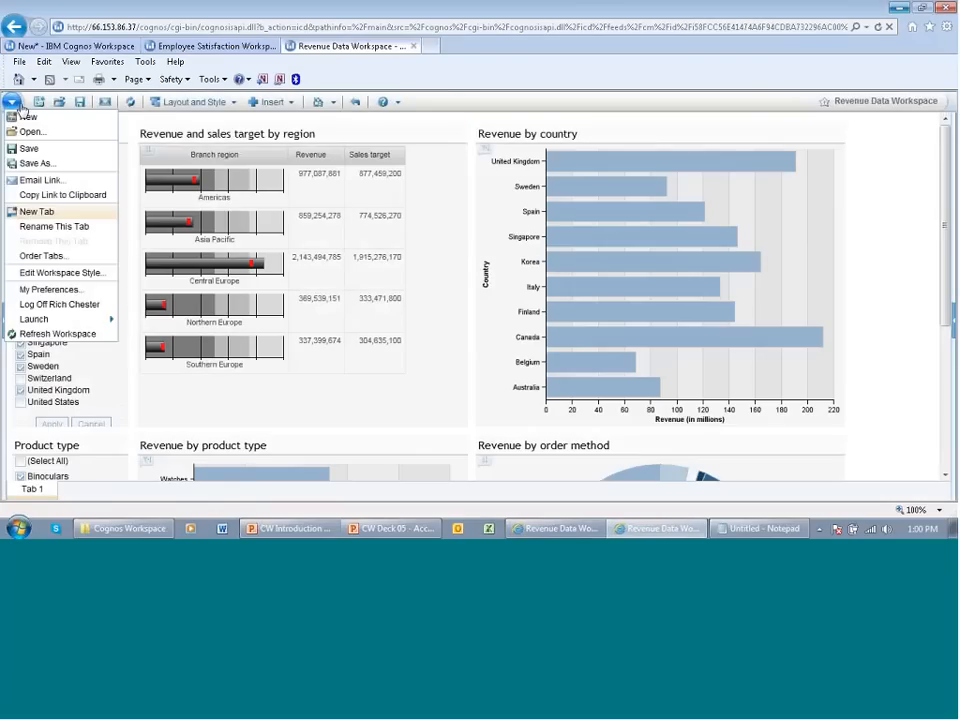
# Start a new workspace in place of Revenue Data Workspace and expand Public Folders > Samples > Models in the content tree
pyautogui.click(11, 101)
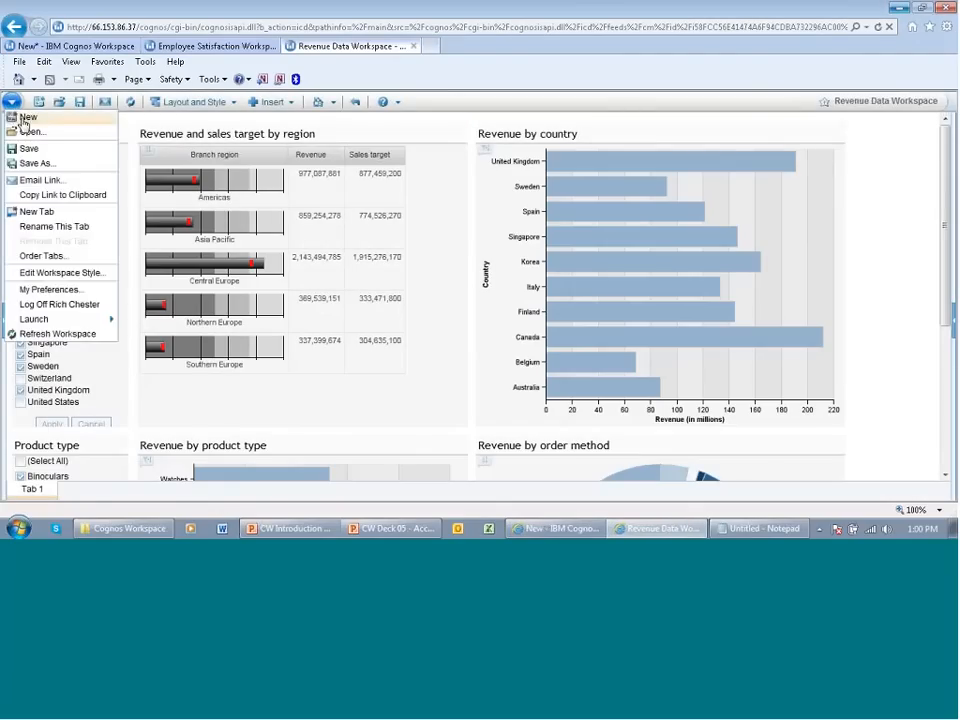
pyautogui.click(28, 117)
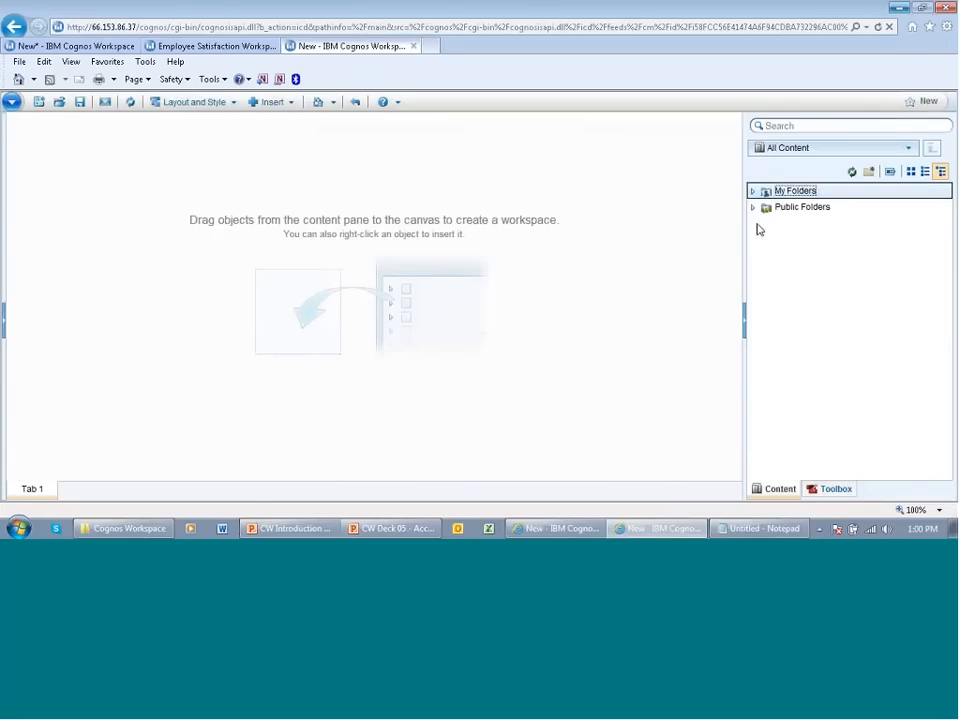
pyautogui.click(768, 207)
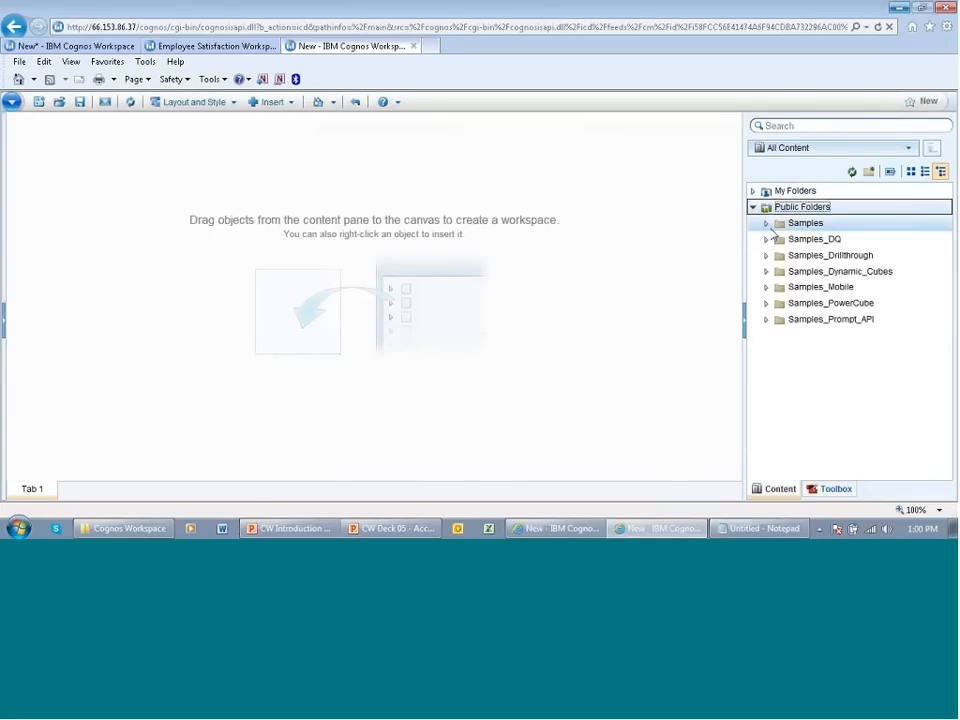
pyautogui.click(765, 239)
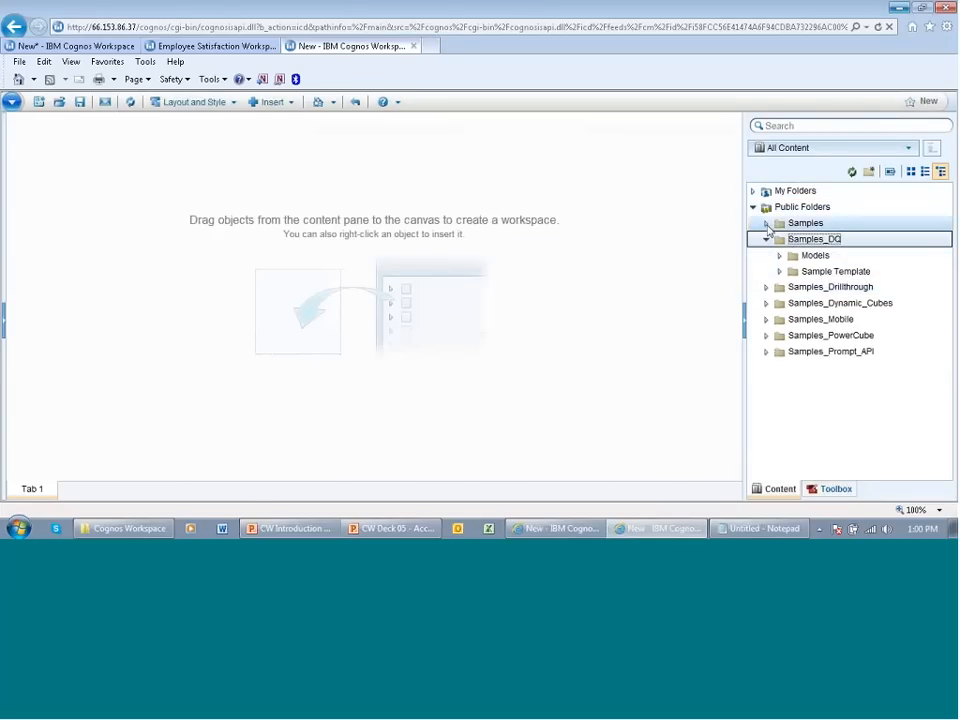
pyautogui.click(765, 223)
pyautogui.click(766, 271)
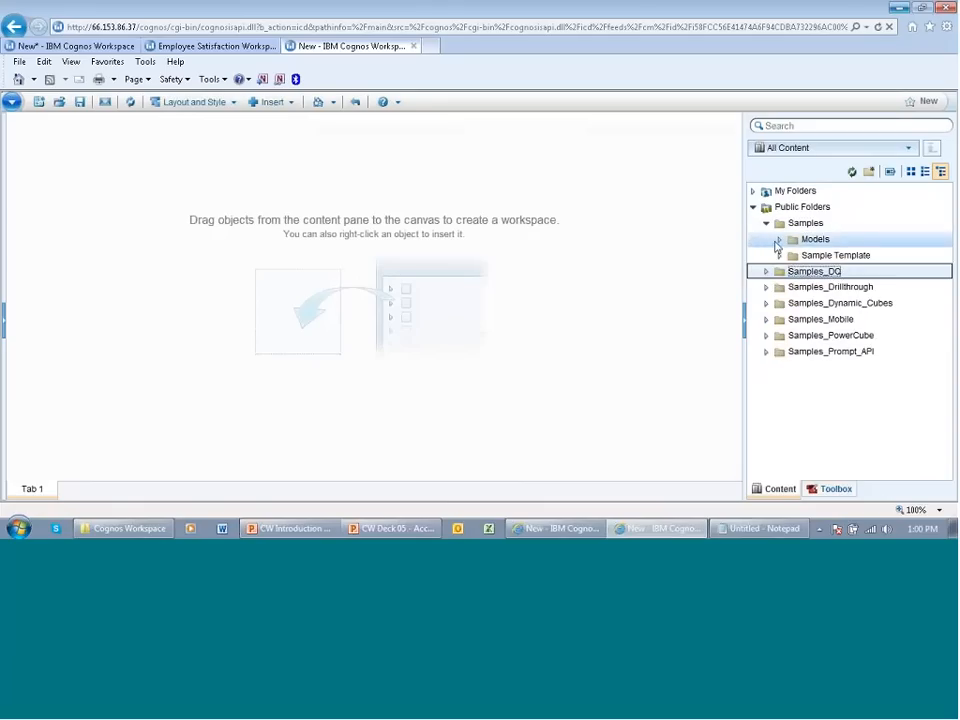
pyautogui.click(779, 240)
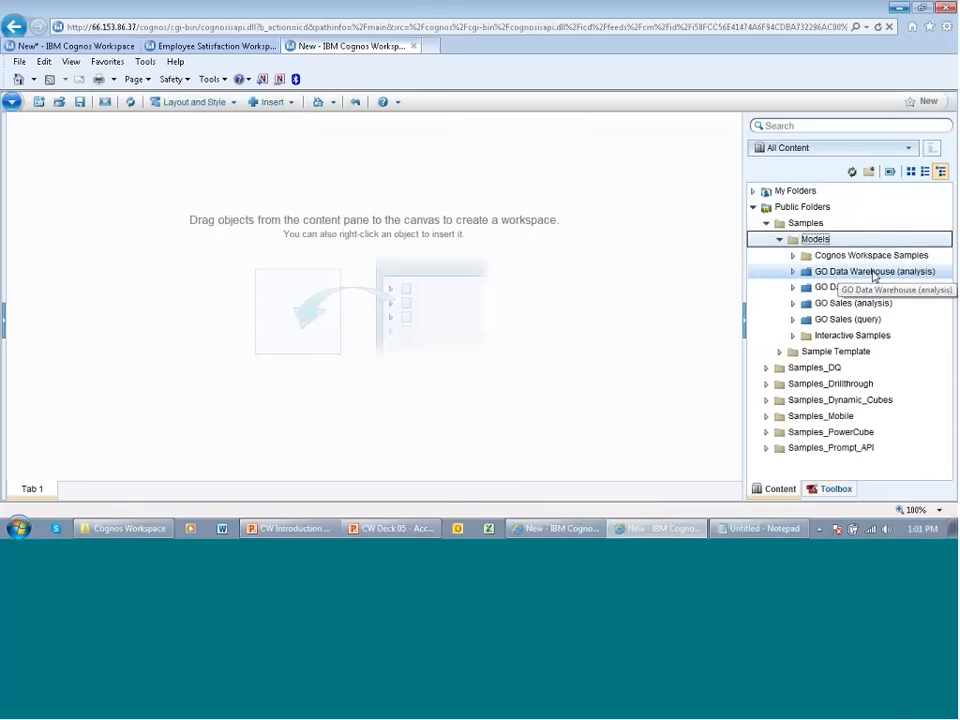
# Add Sales Target List from GO Data Warehouse (analysis) > Cognos Workspace Source Reports > Sales Data to the canvas's upper-left area
pyautogui.click(794, 272)
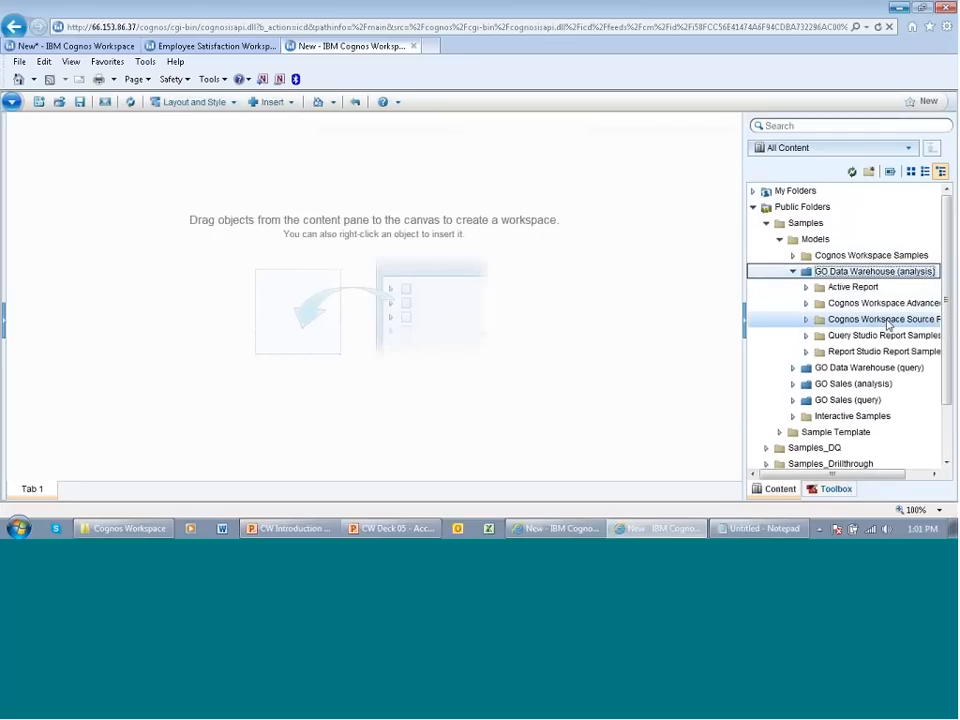
pyautogui.click(806, 320)
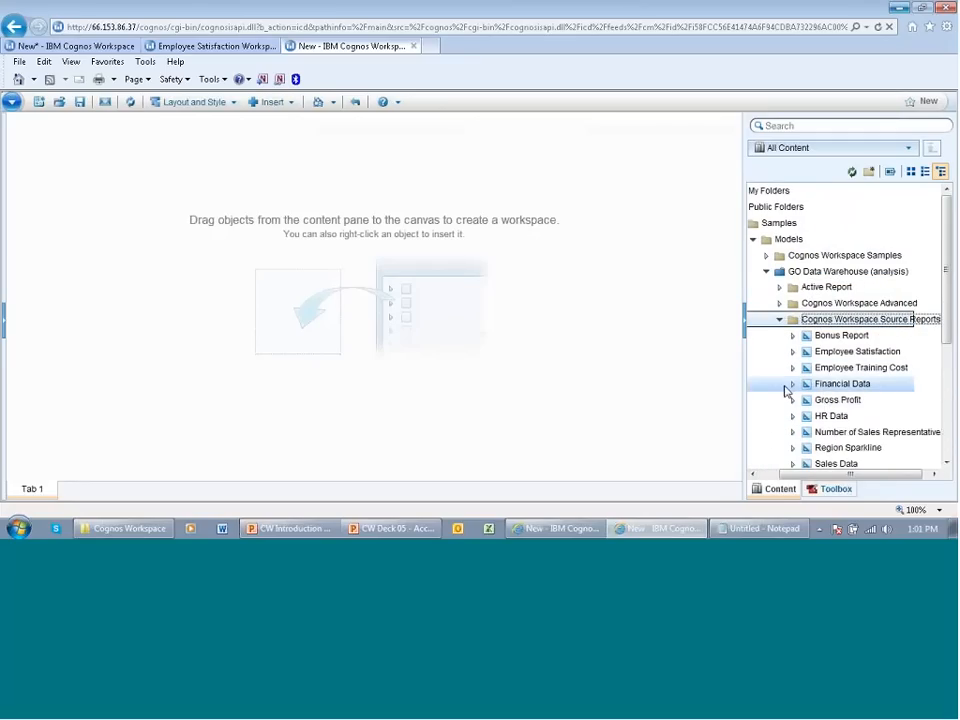
pyautogui.scroll(-2, 788, 393)
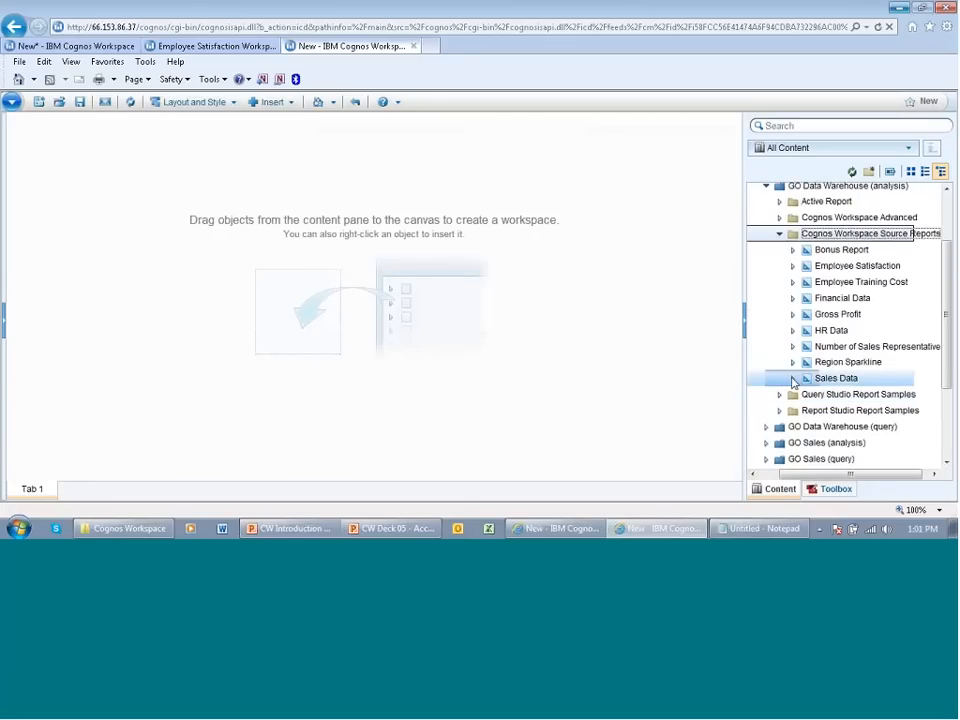
pyautogui.click(792, 378)
pyautogui.scroll(-2, 795, 370)
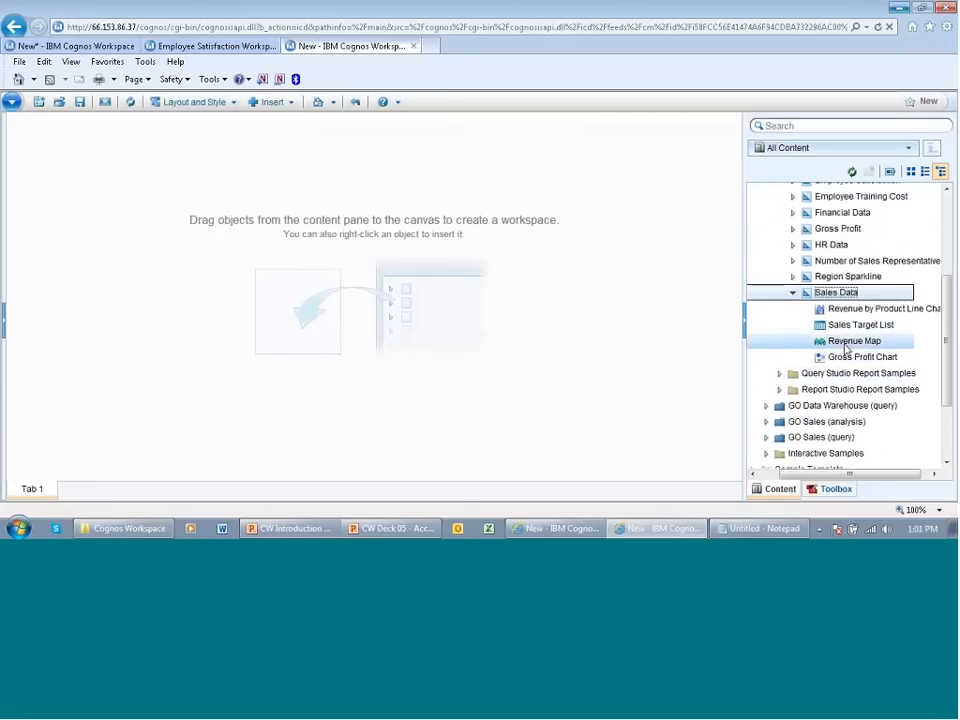
pyautogui.moveTo(838, 324); pyautogui.dragTo(112, 160)
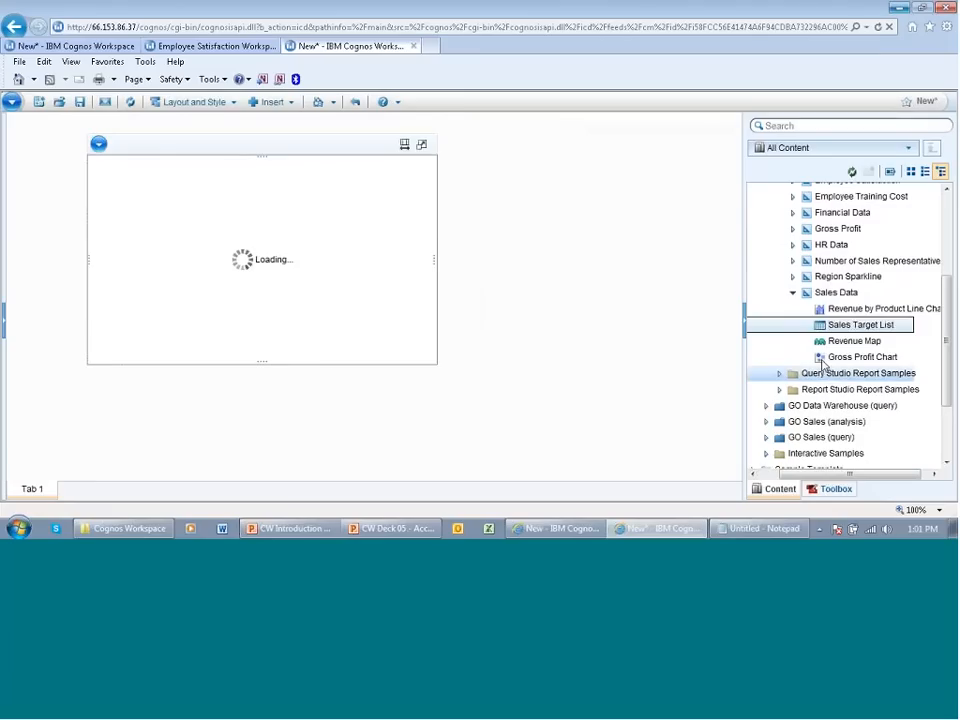
# Add the Gross Profit Chart beside the sales target list and the Revenue by Product Line Chart below the gross profit chart
pyautogui.moveTo(855, 360); pyautogui.dragTo(365, 155)
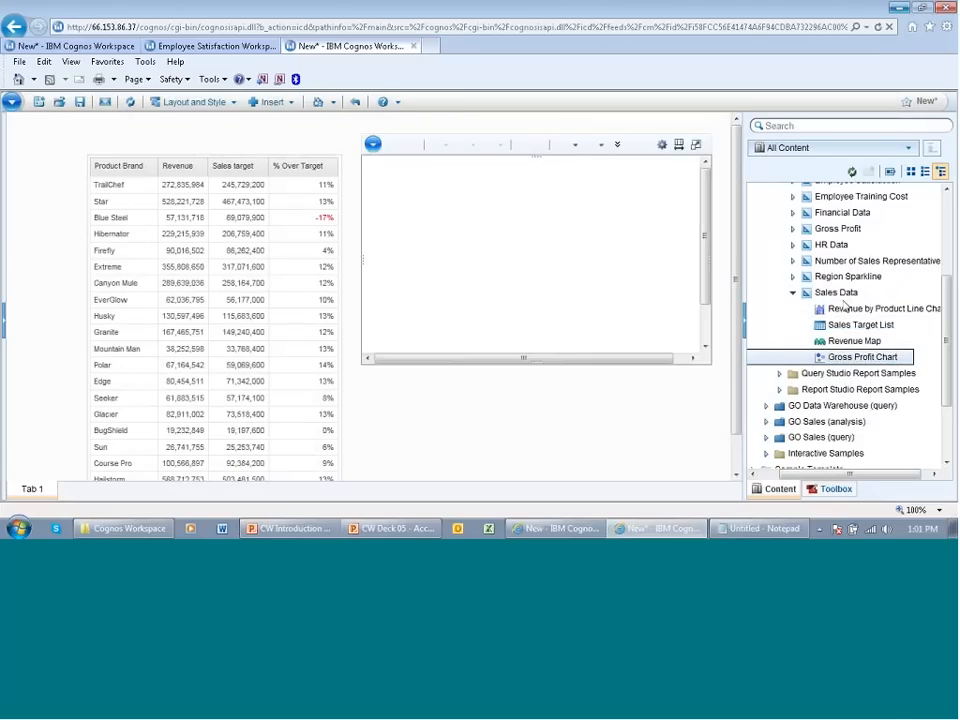
pyautogui.moveTo(845, 305); pyautogui.dragTo(380, 424)
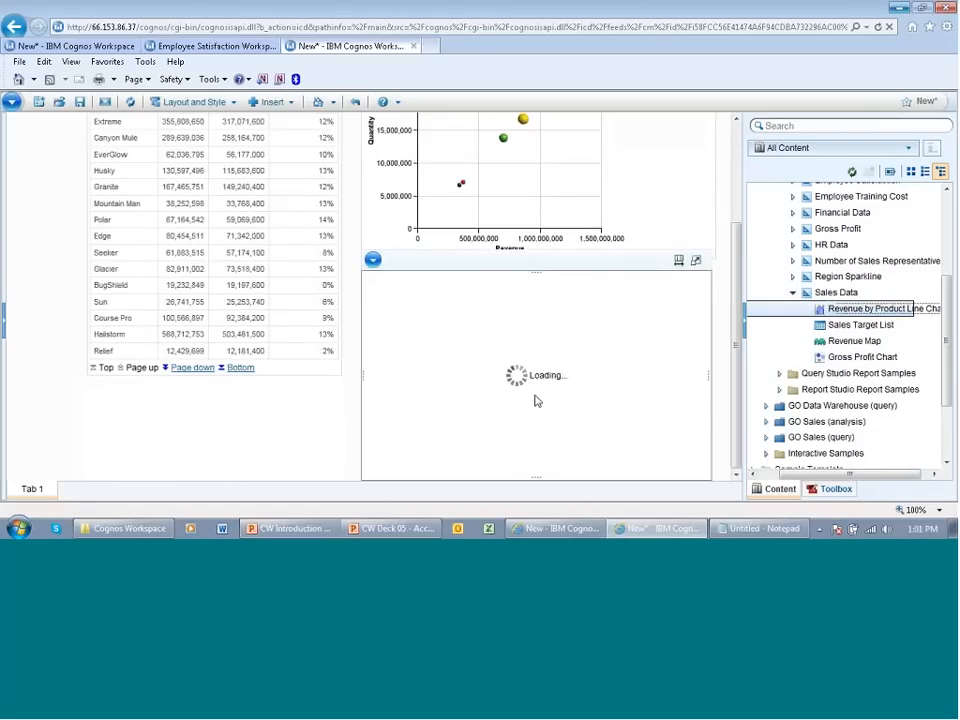
pyautogui.scroll(3, 540, 396)
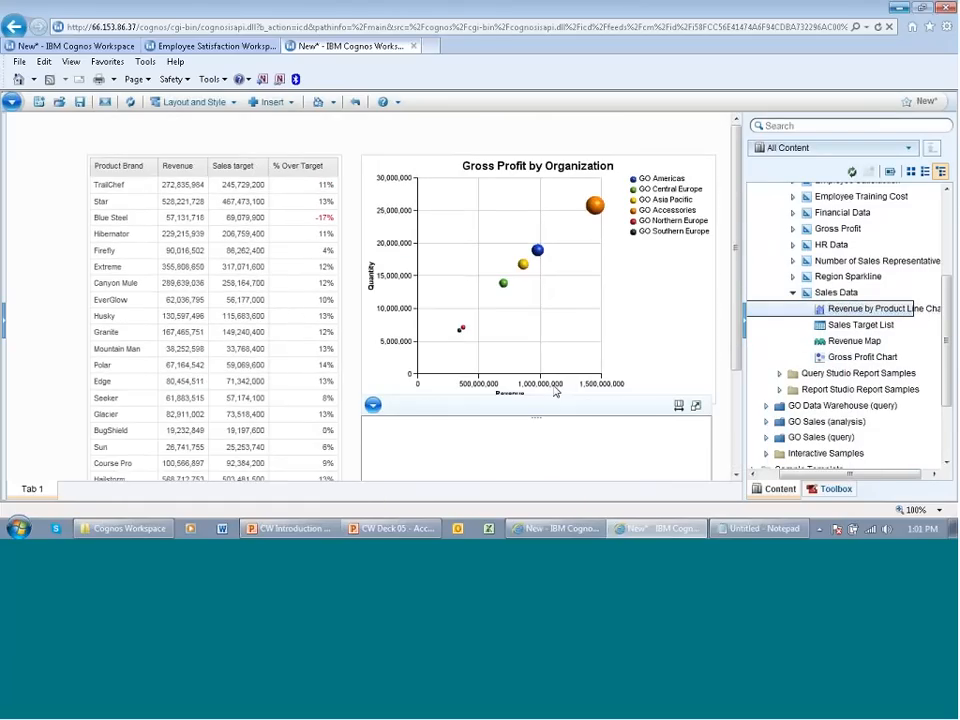
pyautogui.scroll(-3, 556, 391)
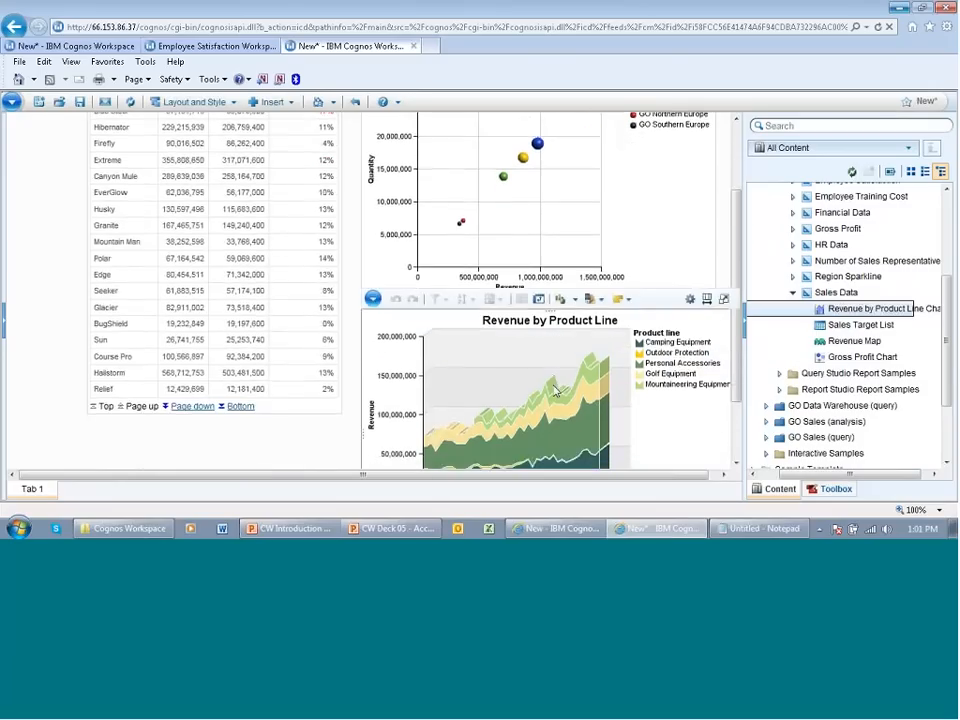
pyautogui.scroll(3, 556, 391)
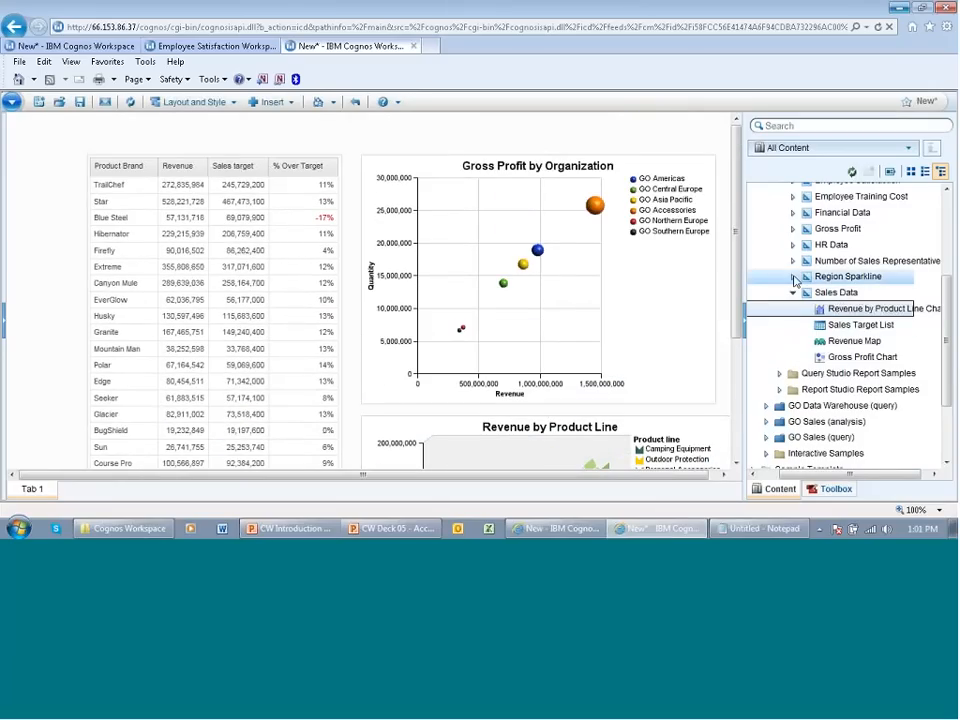
# Examine the report parts under Region Sparkline, Gross Profit and Bonus Report in Cognos Workspace Source Reports
pyautogui.click(793, 277)
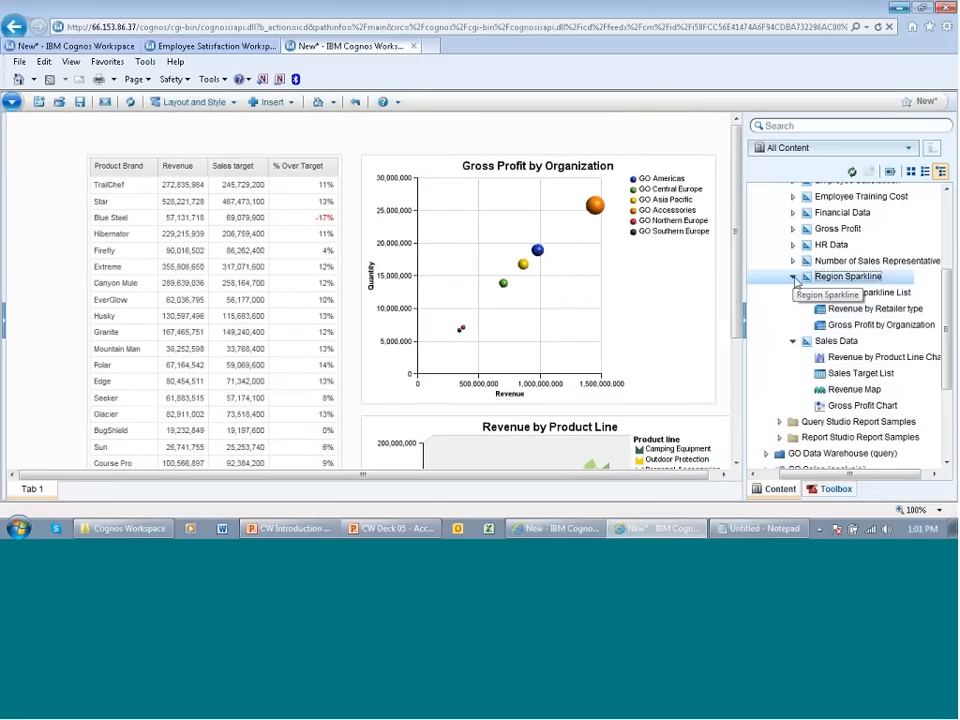
pyautogui.click(794, 279)
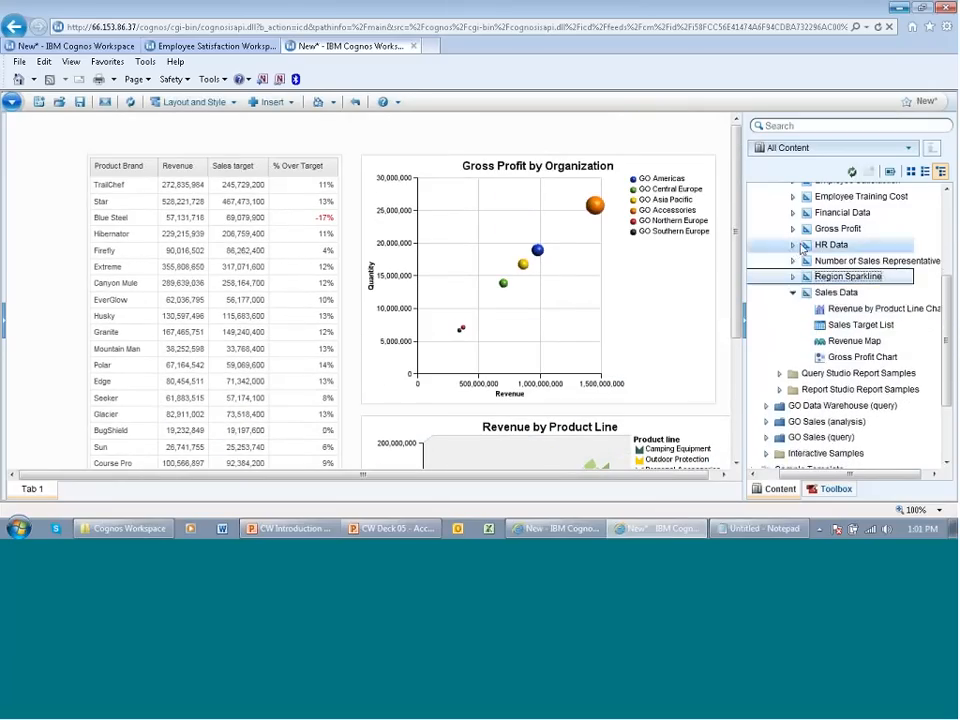
pyautogui.click(793, 229)
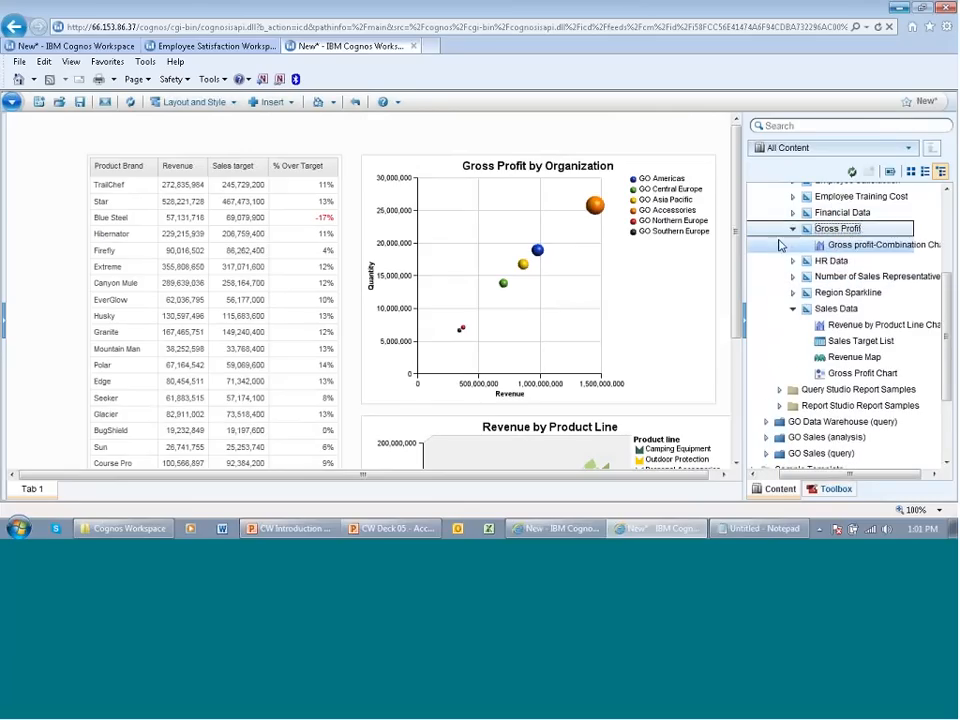
pyautogui.scroll(1, 838, 251)
pyautogui.scroll(1, 838, 251)
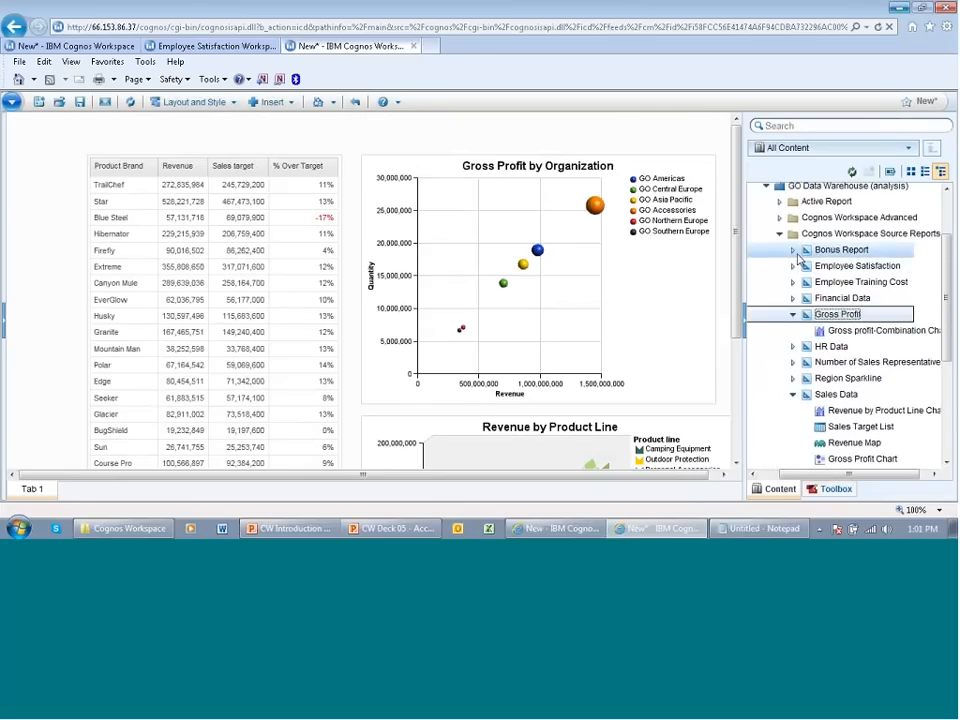
pyautogui.click(840, 249)
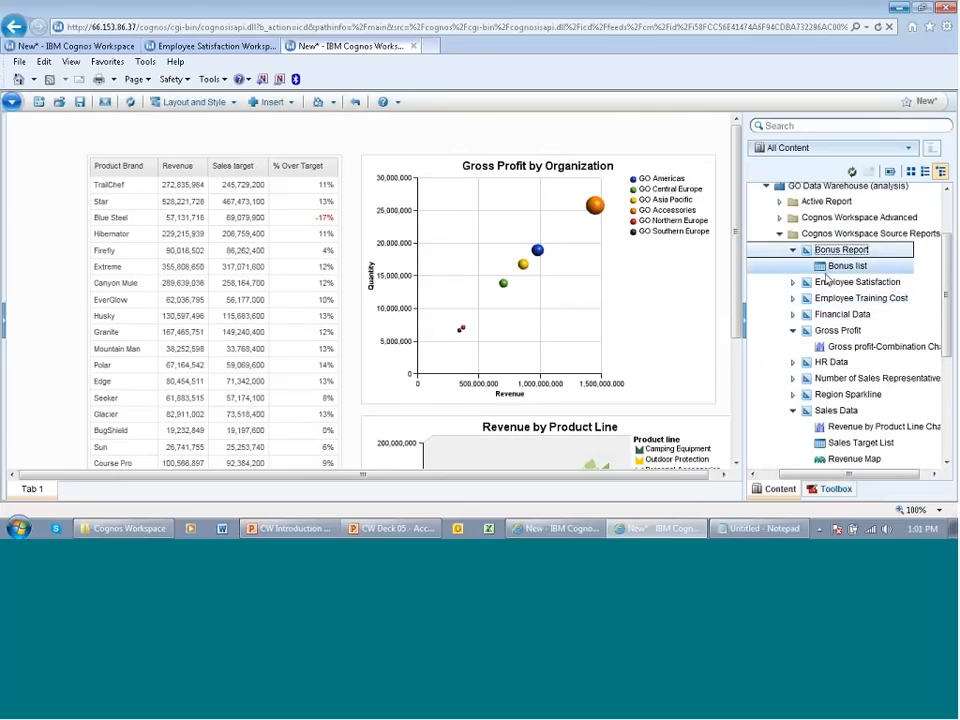
pyautogui.scroll(-1, 790, 265)
# Drill down into Camping Equipment in the Revenue by Product Line chart
pyautogui.scroll(-3, 476, 312)
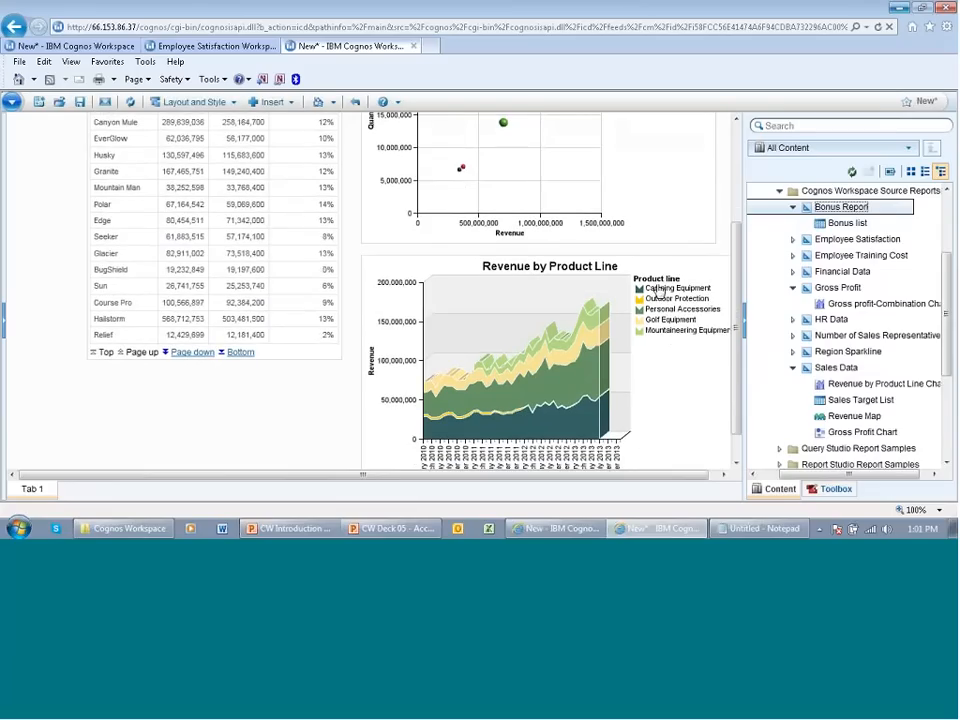
pyautogui.click(657, 290)
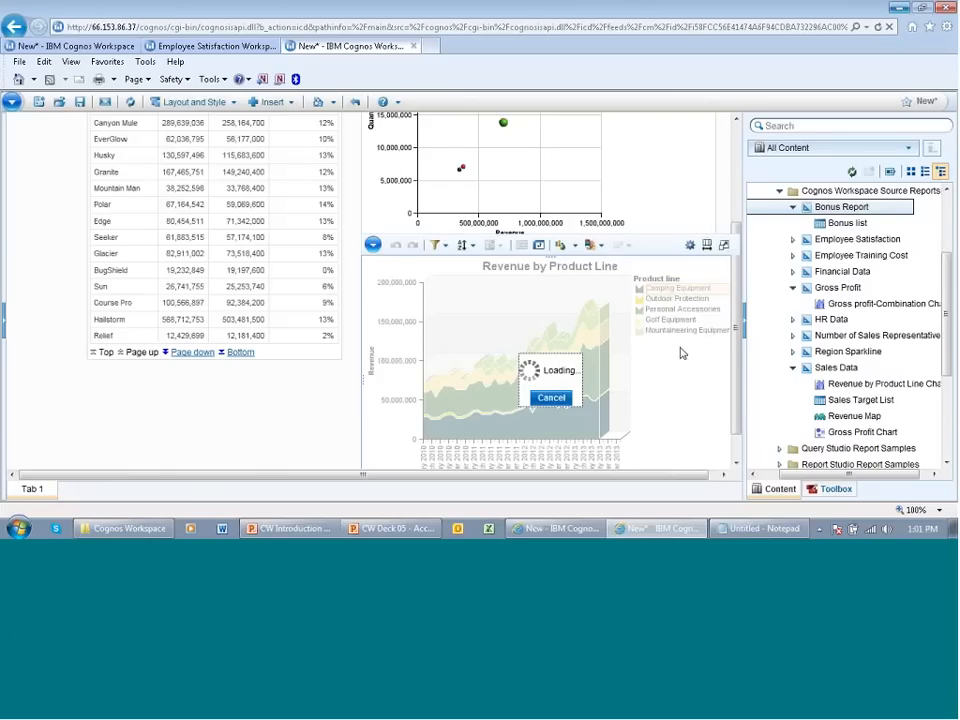
pyautogui.scroll(3, 666, 332)
pyautogui.scroll(-2, 668, 333)
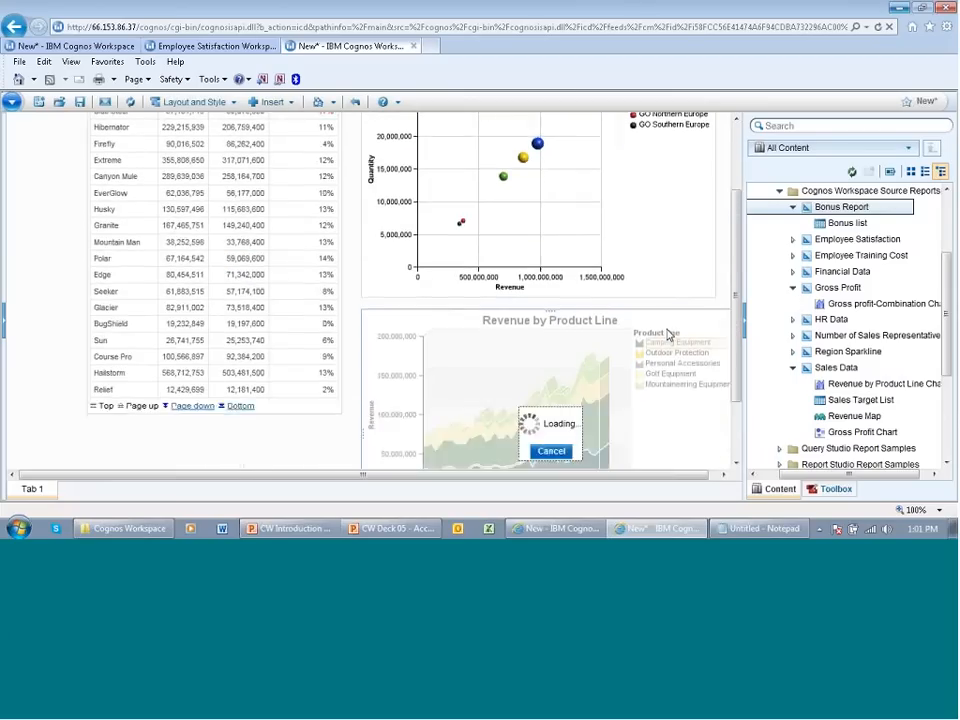
pyautogui.scroll(3, 667, 333)
pyautogui.scroll(-4, 668, 332)
pyautogui.scroll(5, 668, 306)
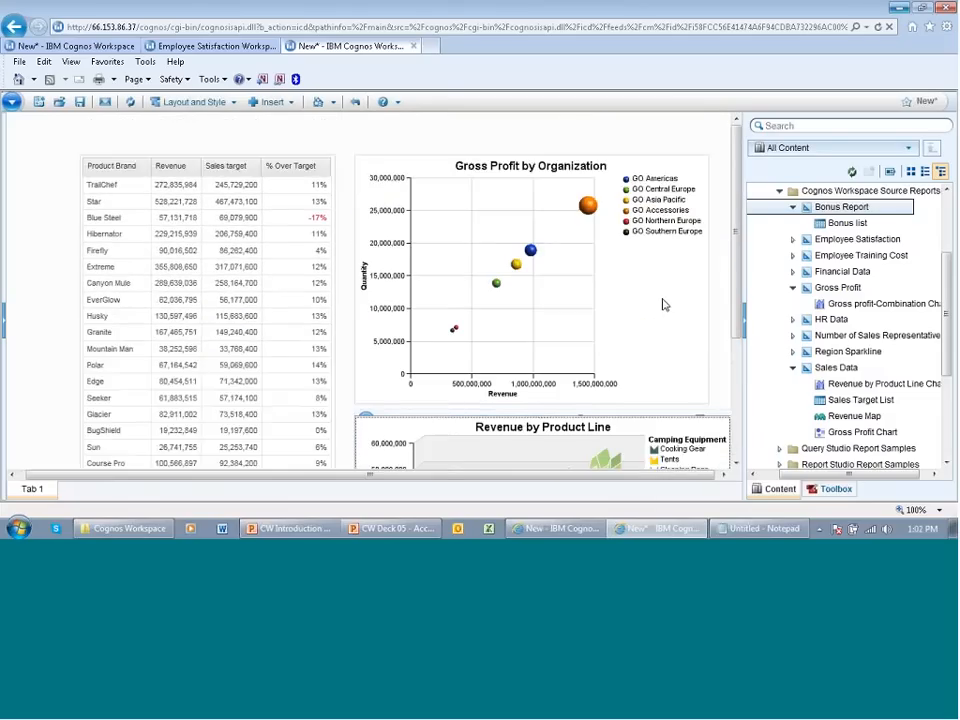
pyautogui.scroll(-3, 662, 304)
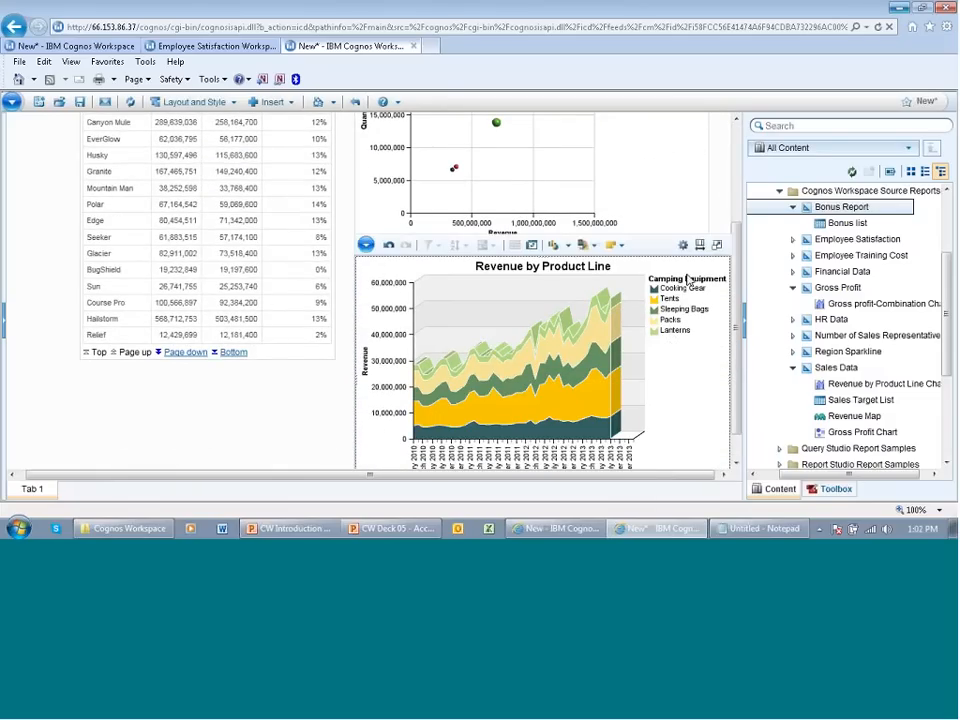
# Drill the Revenue by Product Line chart back up from the Camping Equipment products to the product line level
pyautogui.rightClick(690, 331)
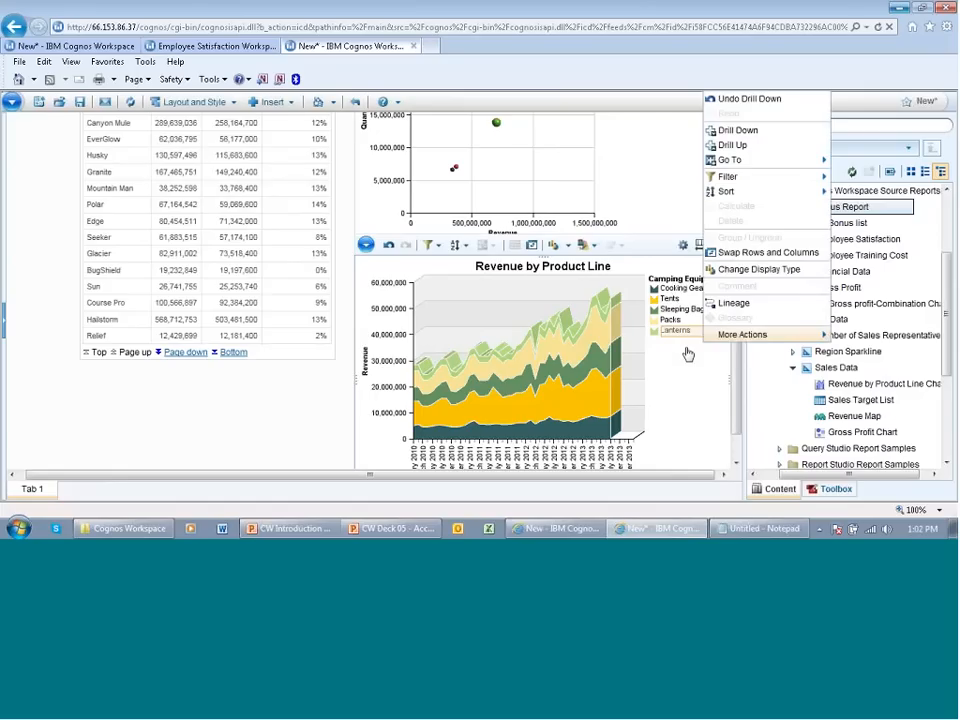
pyautogui.click(733, 147)
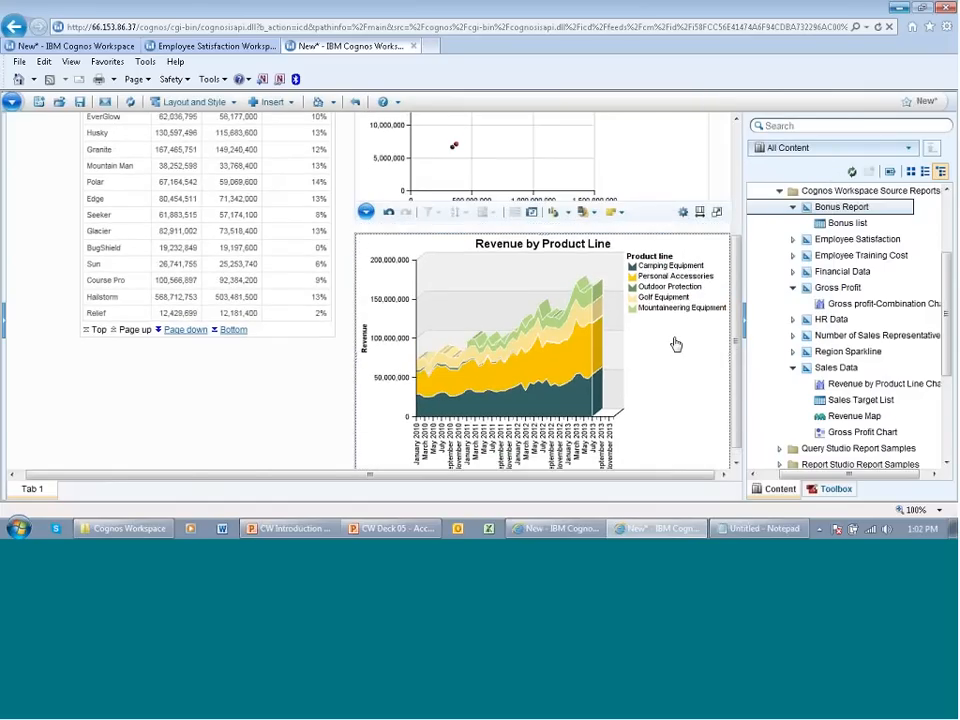
pyautogui.scroll(3, 676, 344)
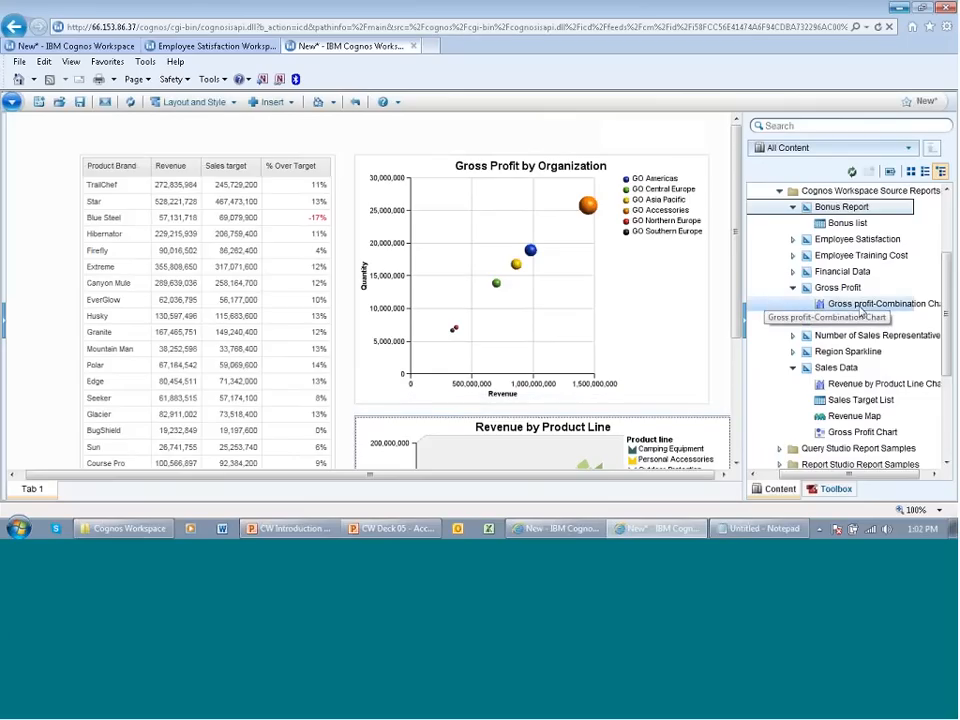
pyautogui.scroll(-1, 669, 321)
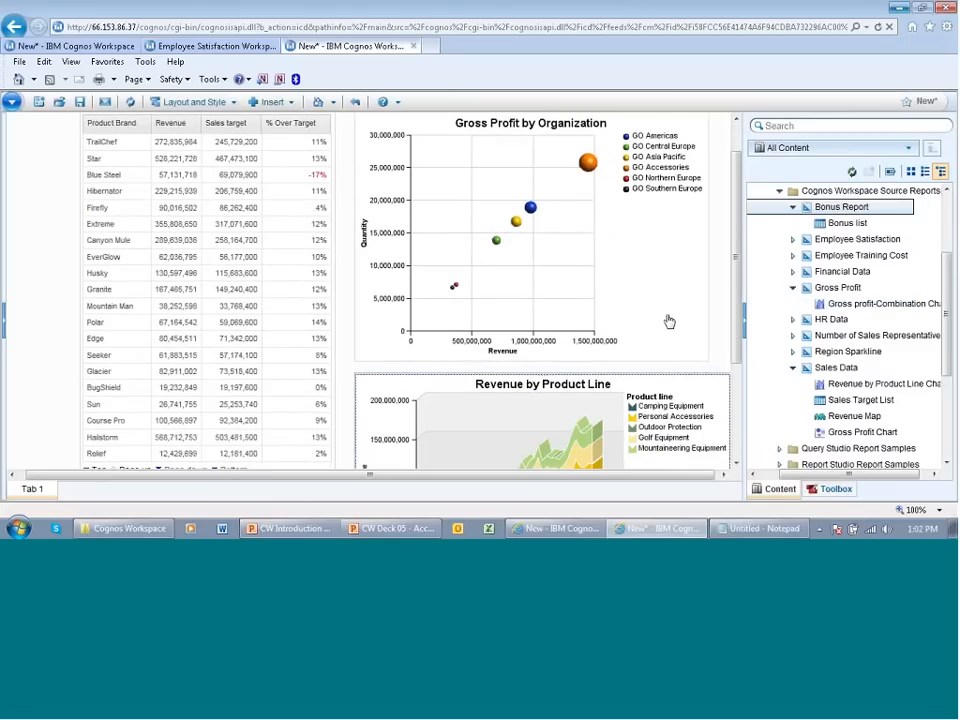
pyautogui.scroll(-1, 669, 321)
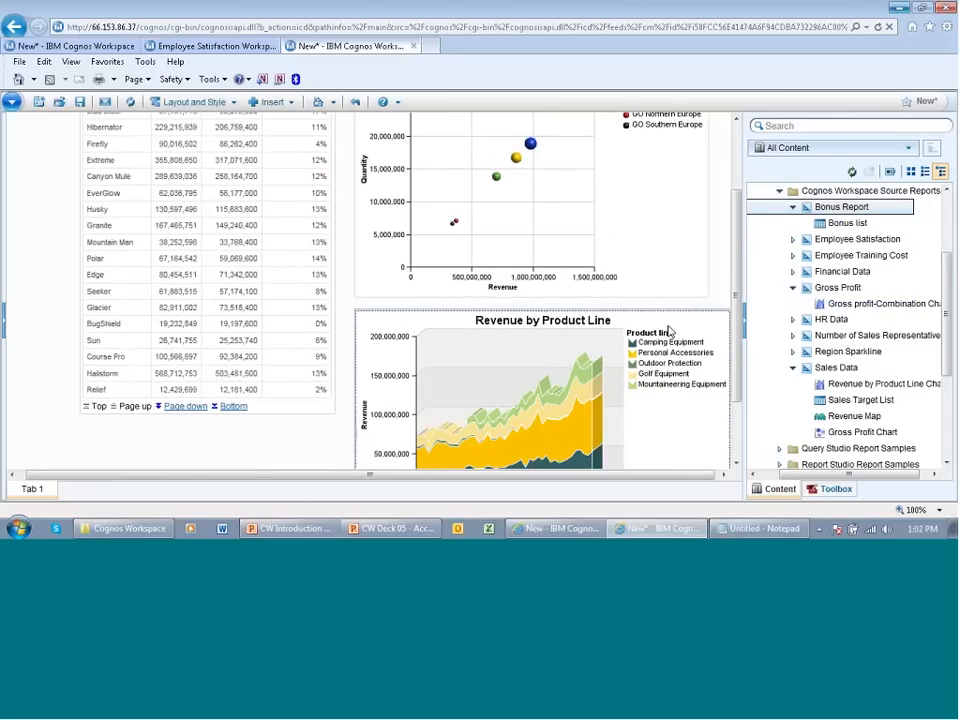
pyautogui.scroll(-2, 669, 332)
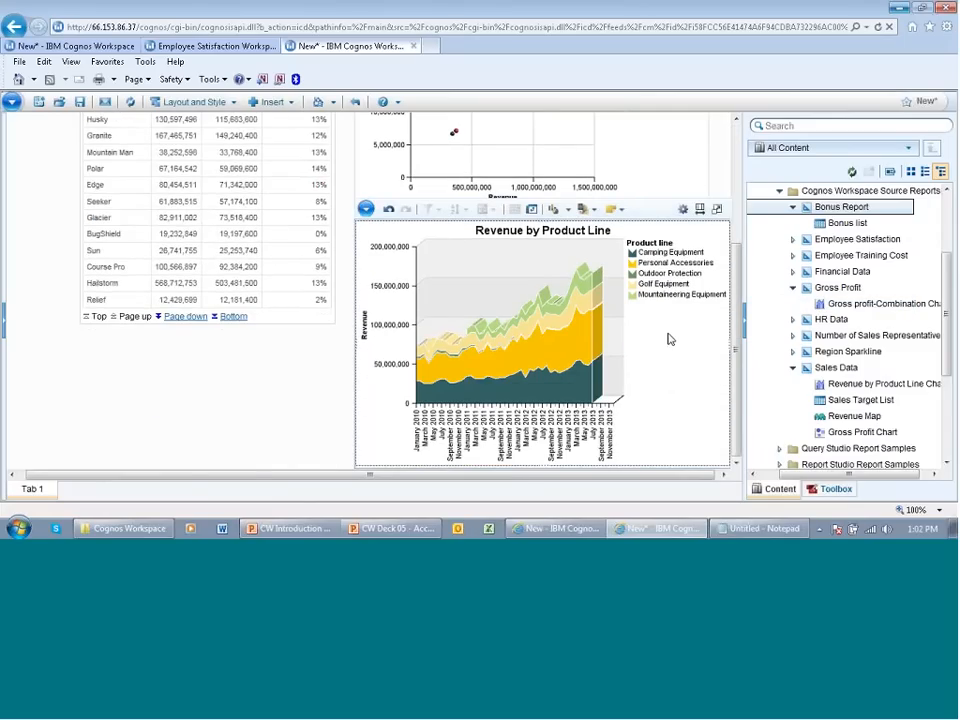
pyautogui.rightClick(666, 349)
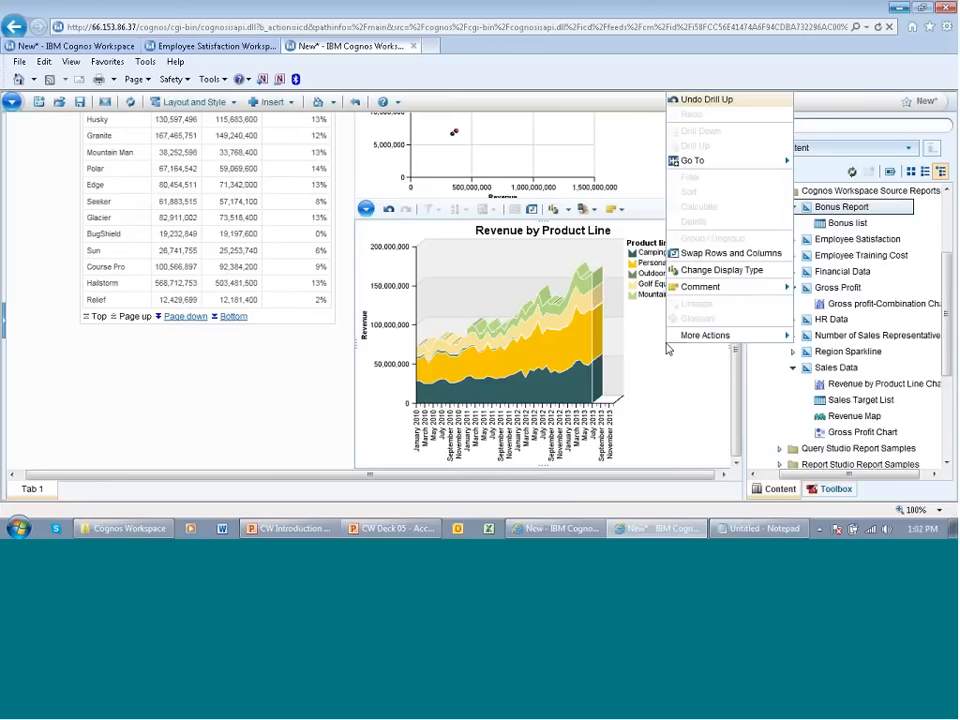
pyautogui.click(669, 349)
pyautogui.scroll(2, 662, 379)
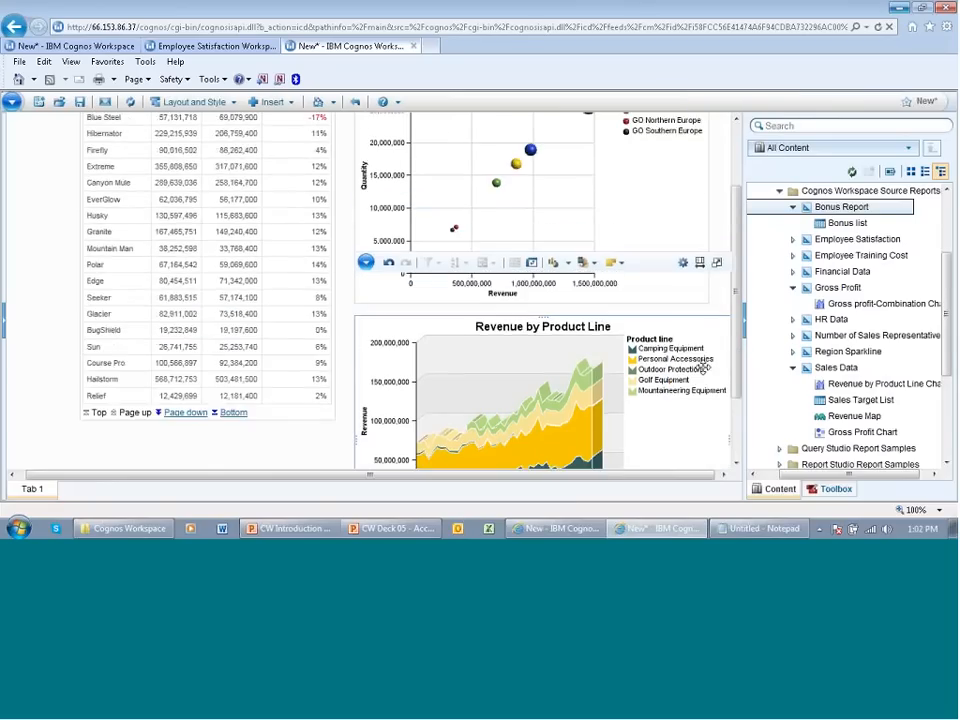
pyautogui.scroll(1, 703, 368)
pyautogui.moveTo(949, 348); pyautogui.dragTo(952, 285)
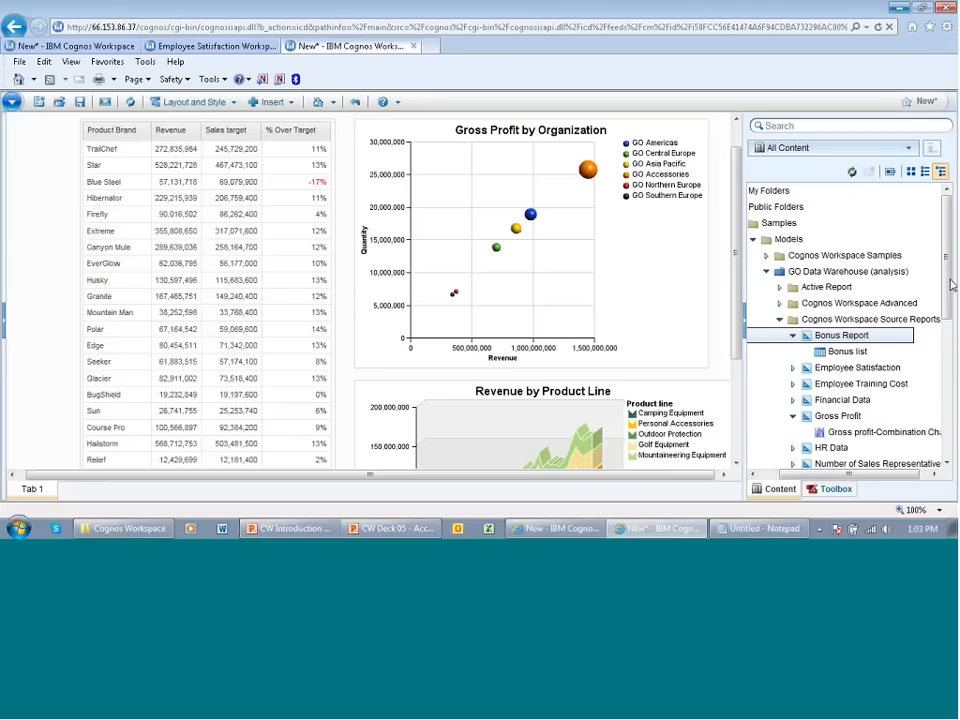
# Examine the widget actions available for the Gross Profit by Organization chart
pyautogui.click(578, 271)
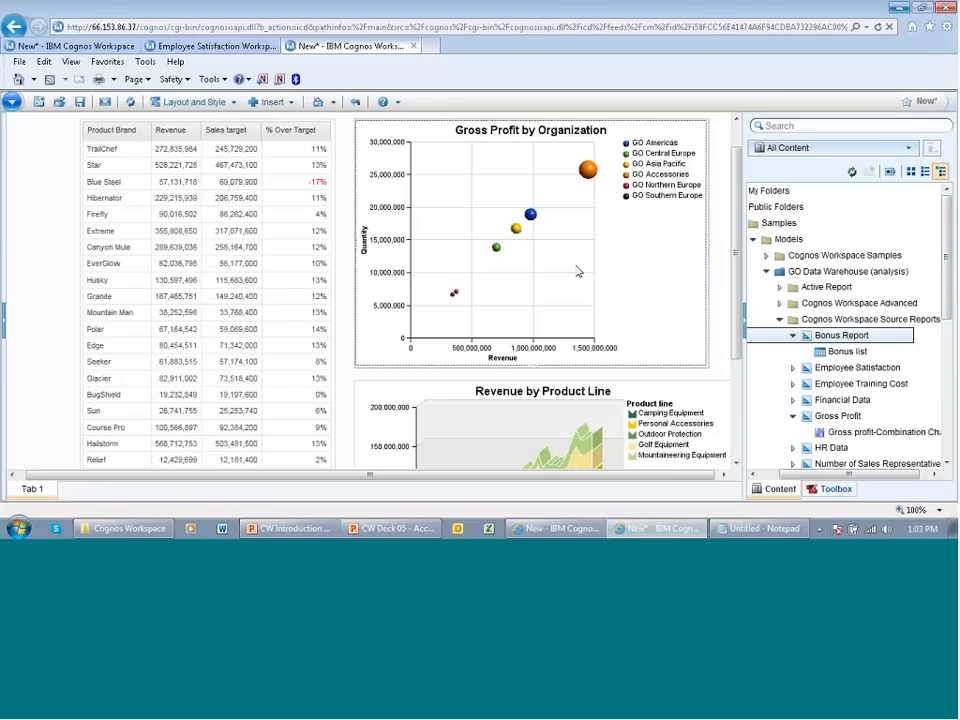
pyautogui.click(367, 108)
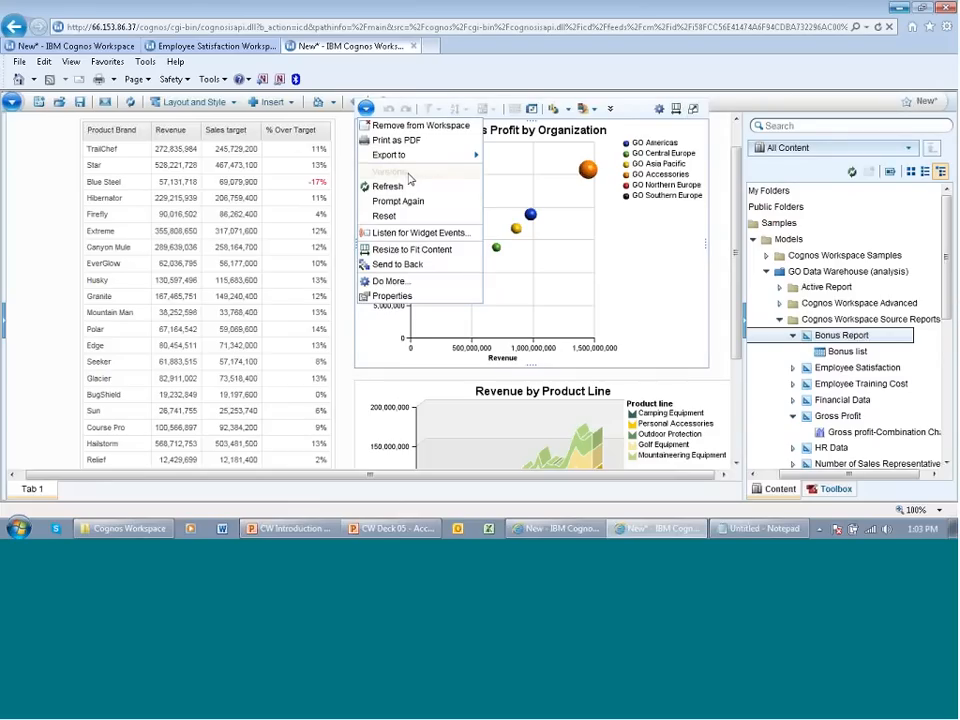
pyautogui.click(650, 313)
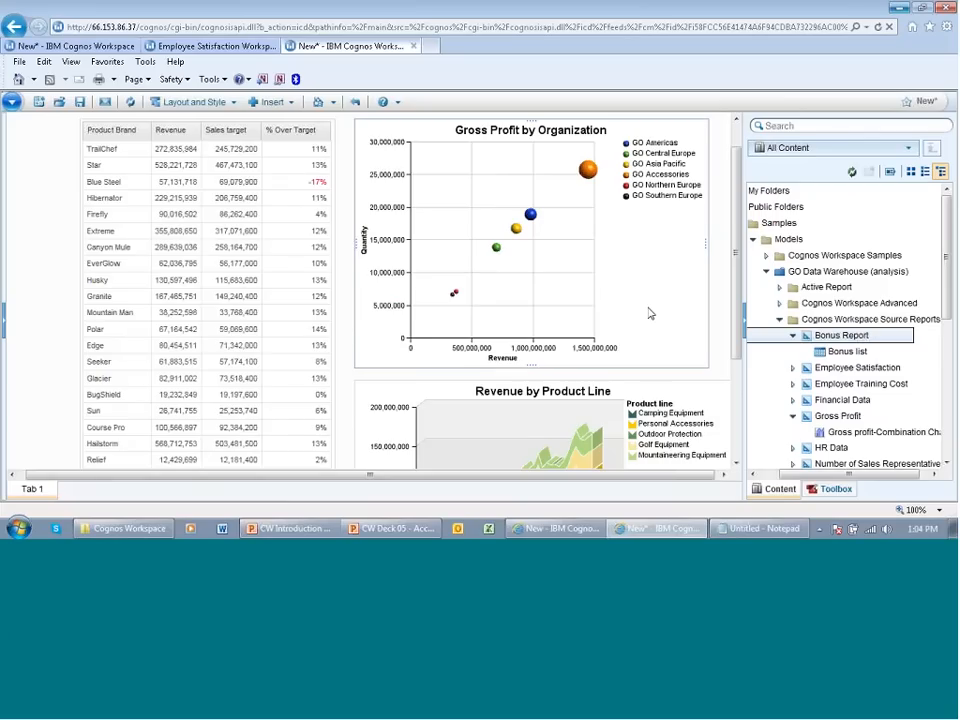
# Start a new workspace, discarding the unsaved changes to the current one
pyautogui.click(11, 101)
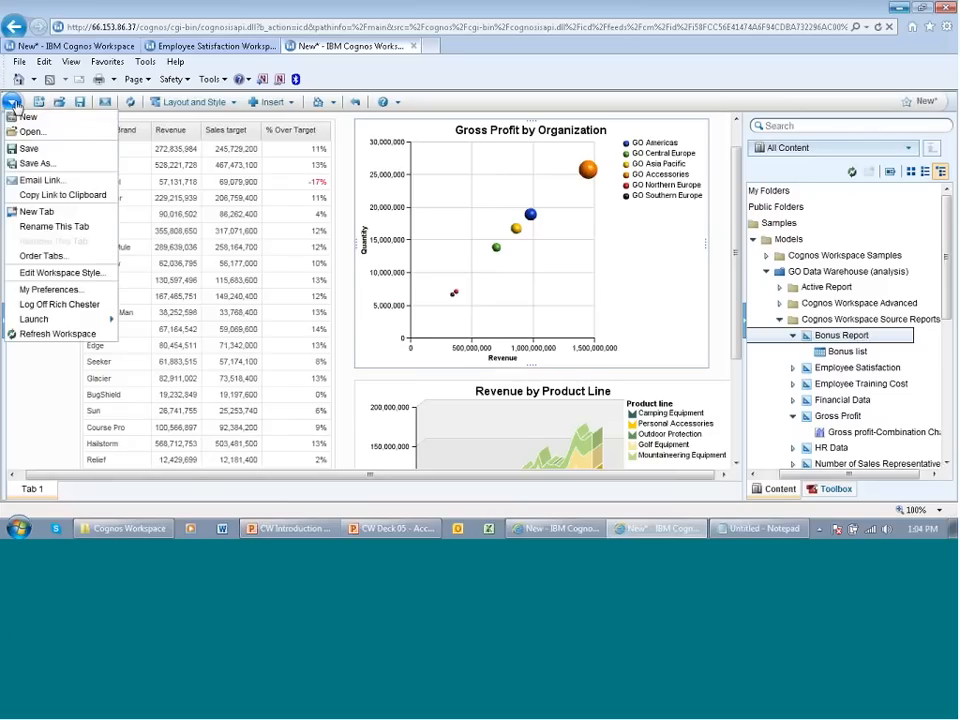
pyautogui.click(20, 118)
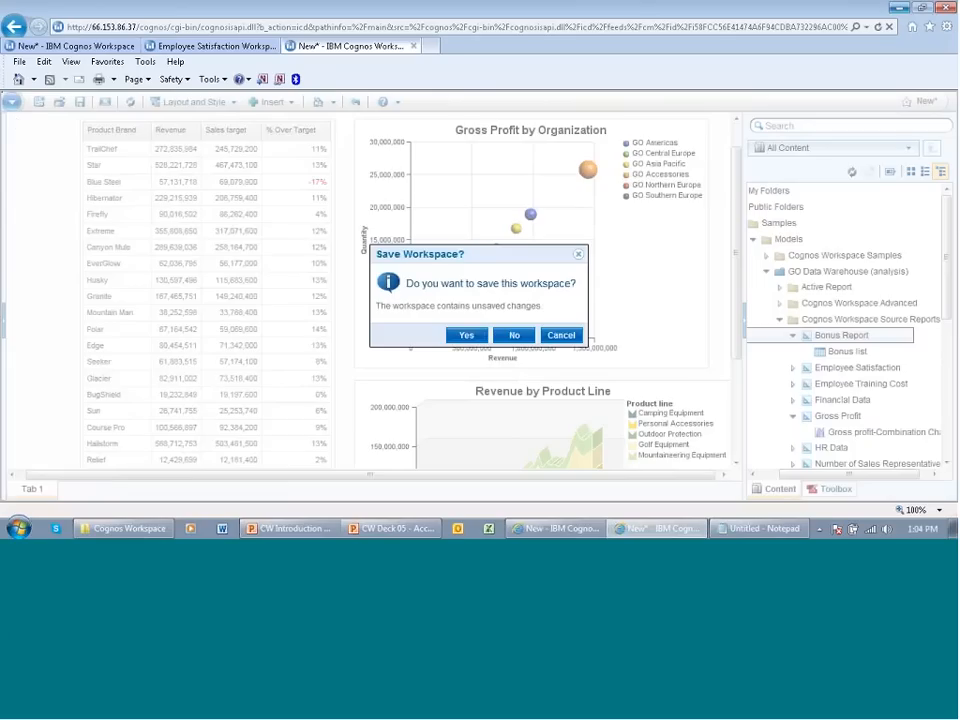
pyautogui.click(514, 335)
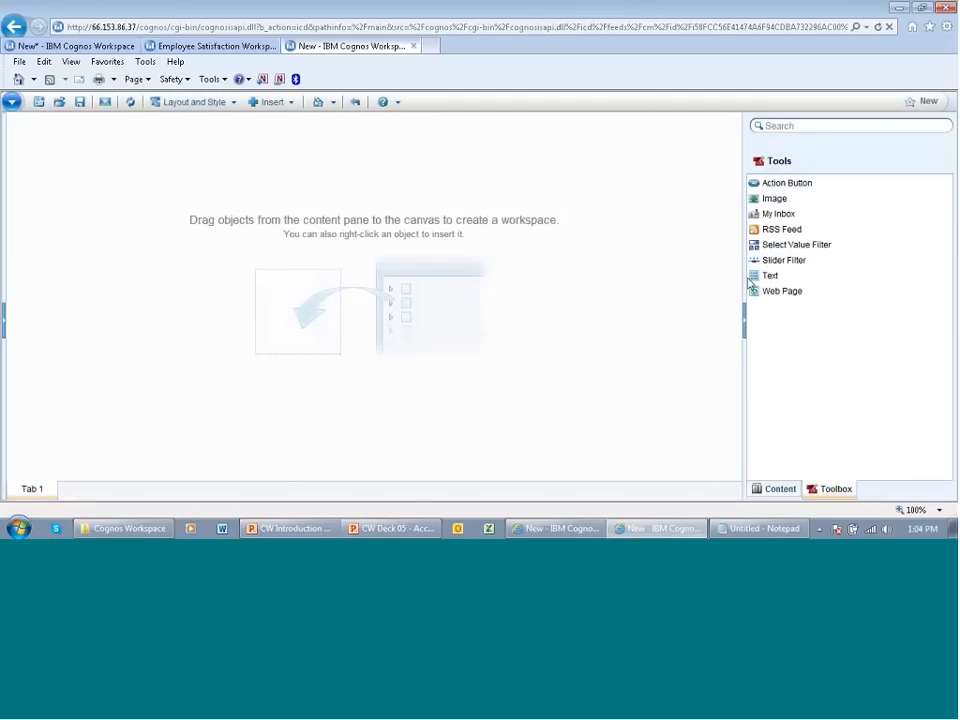
pyautogui.click(779, 293)
pyautogui.moveTo(779, 298); pyautogui.dragTo(266, 137)
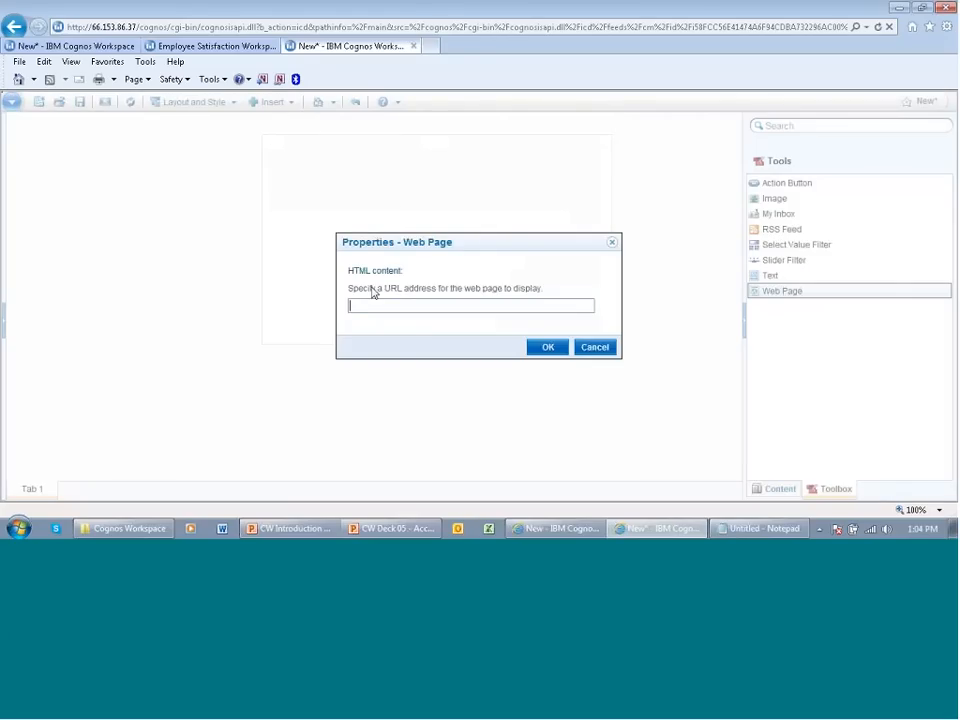
pyautogui.write('http://www.google.com')
pyautogui.press('Return')
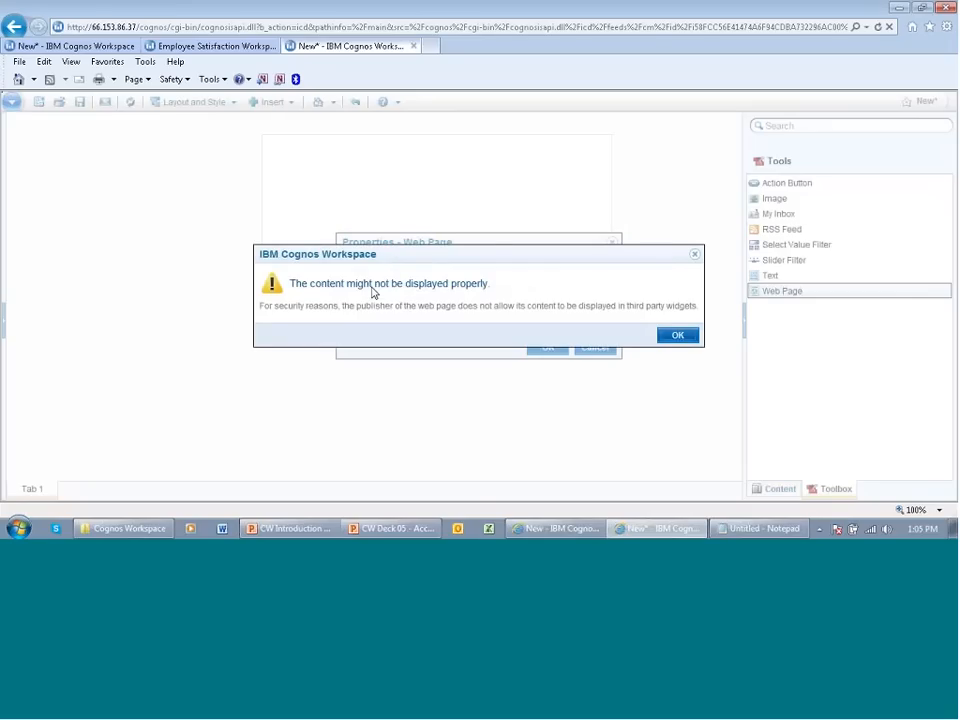
pyautogui.click(677, 335)
pyautogui.click(548, 347)
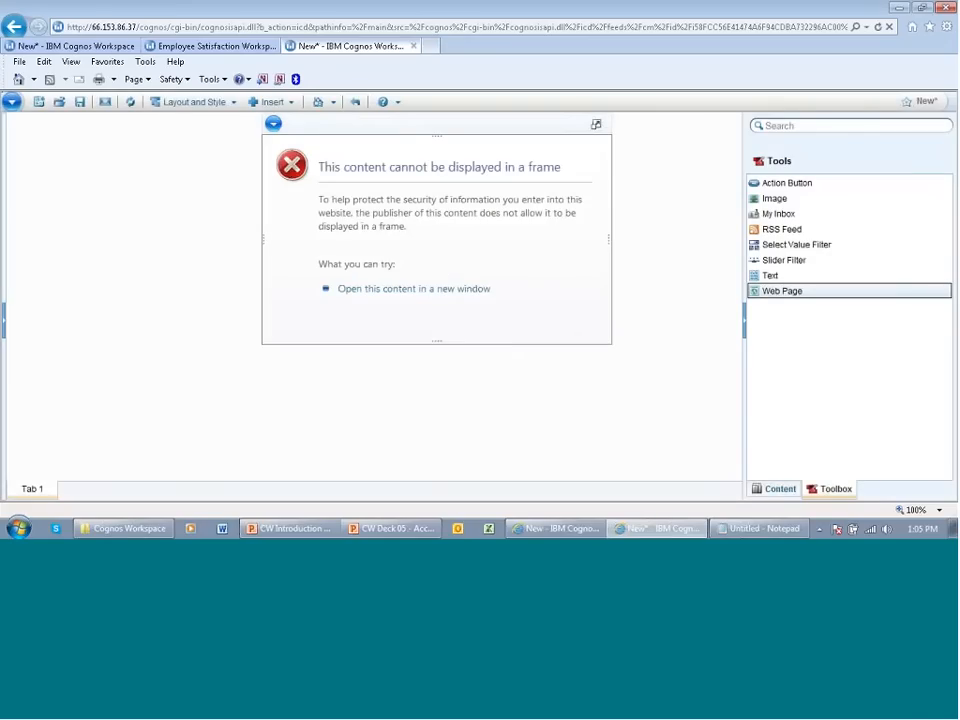
# Remove the Google web page widget from the workspace
pyautogui.click(273, 124)
pyautogui.click(290, 139)
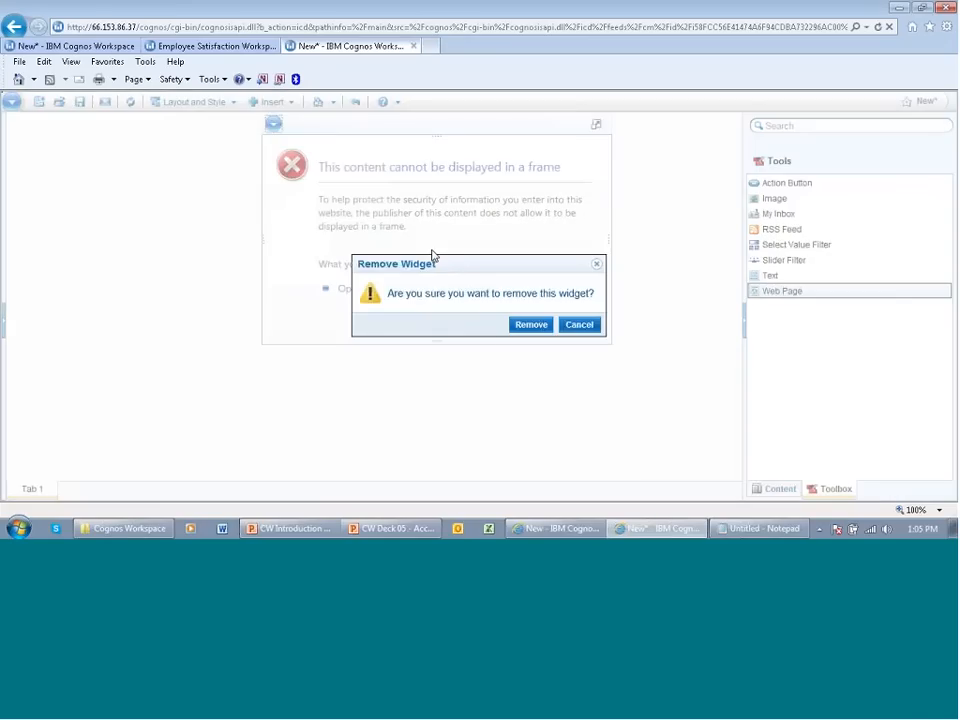
pyautogui.click(530, 324)
pyautogui.moveTo(784, 292); pyautogui.dragTo(268, 160)
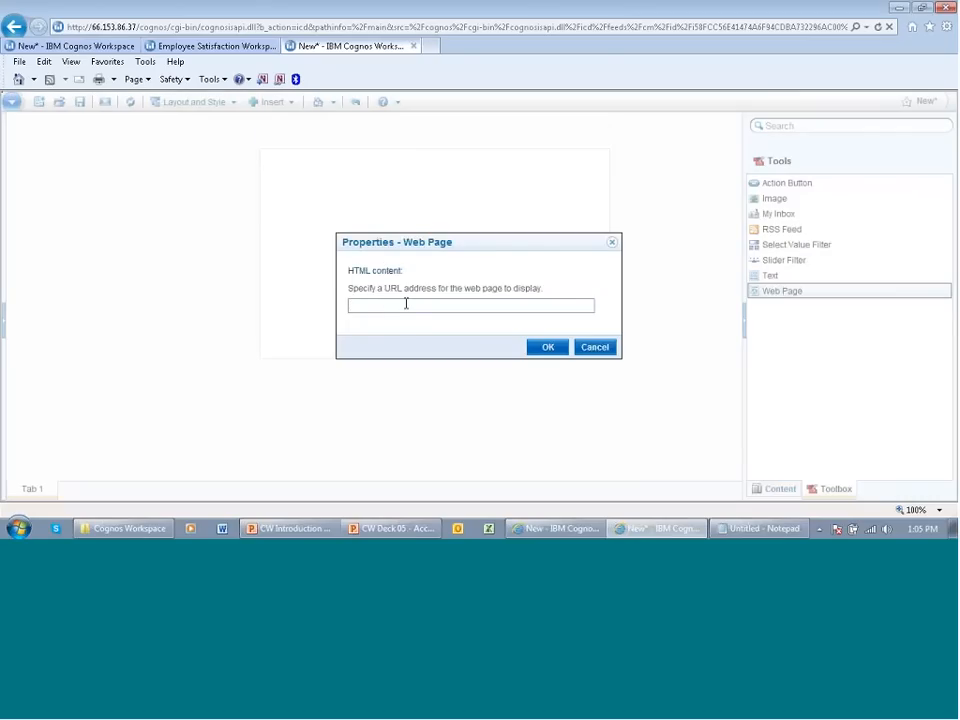
pyautogui.write('www.amazon.com')
pyautogui.press('Return')
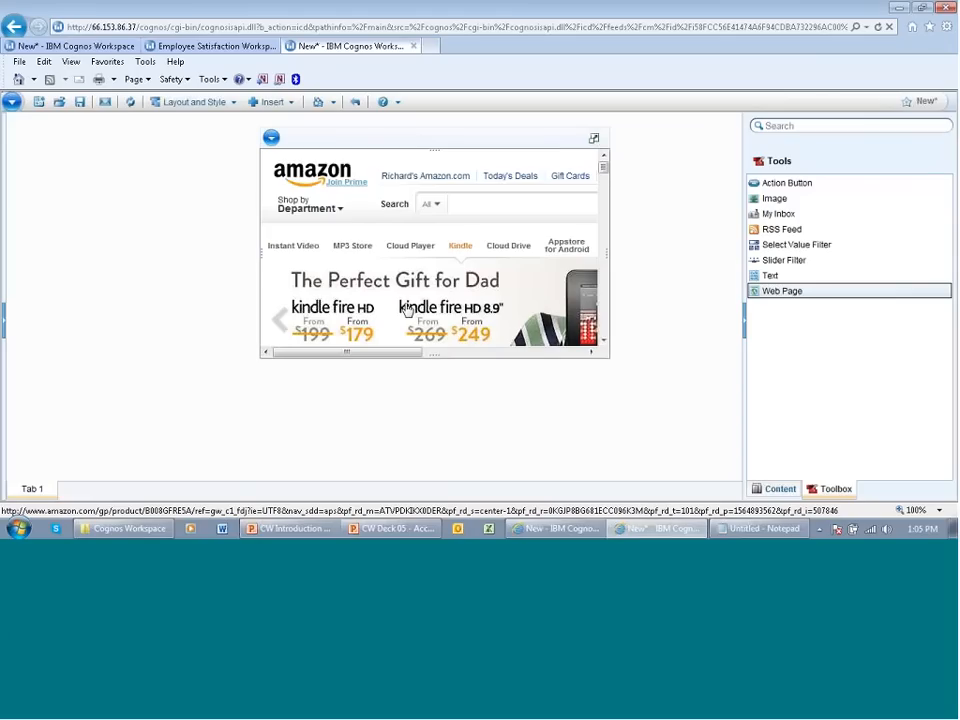
pyautogui.click(775, 199)
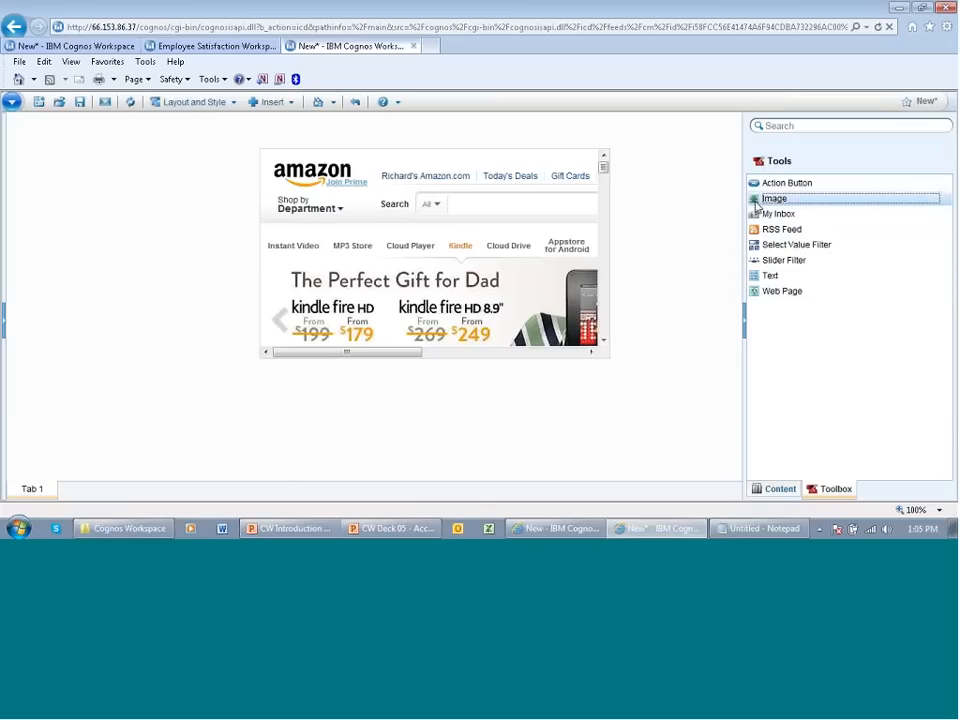
pyautogui.moveTo(752, 199); pyautogui.dragTo(64, 161)
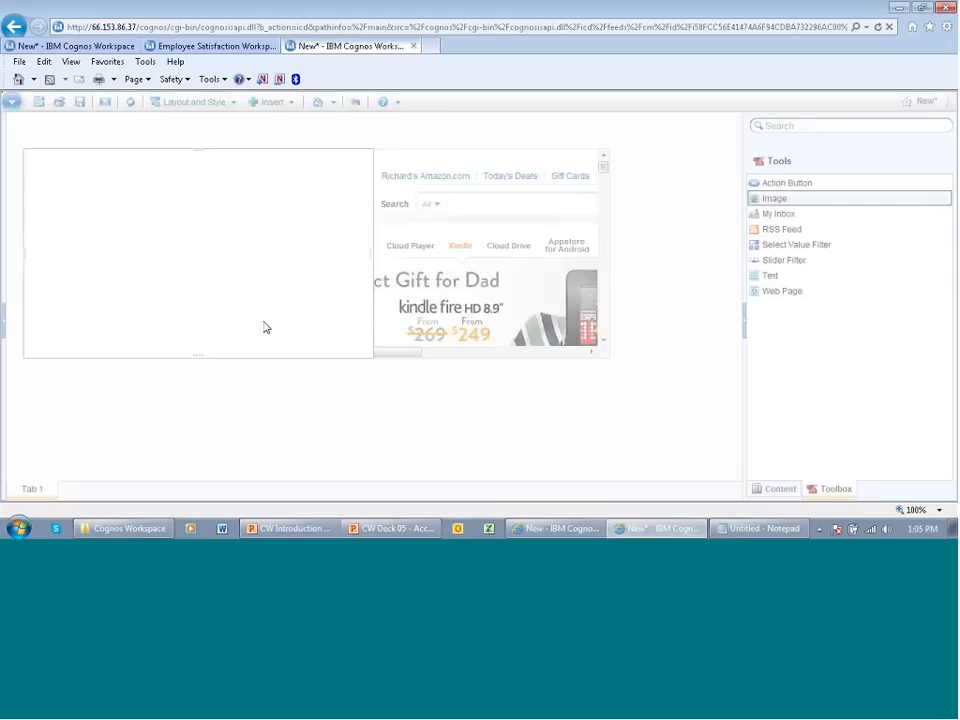
pyautogui.click(421, 227)
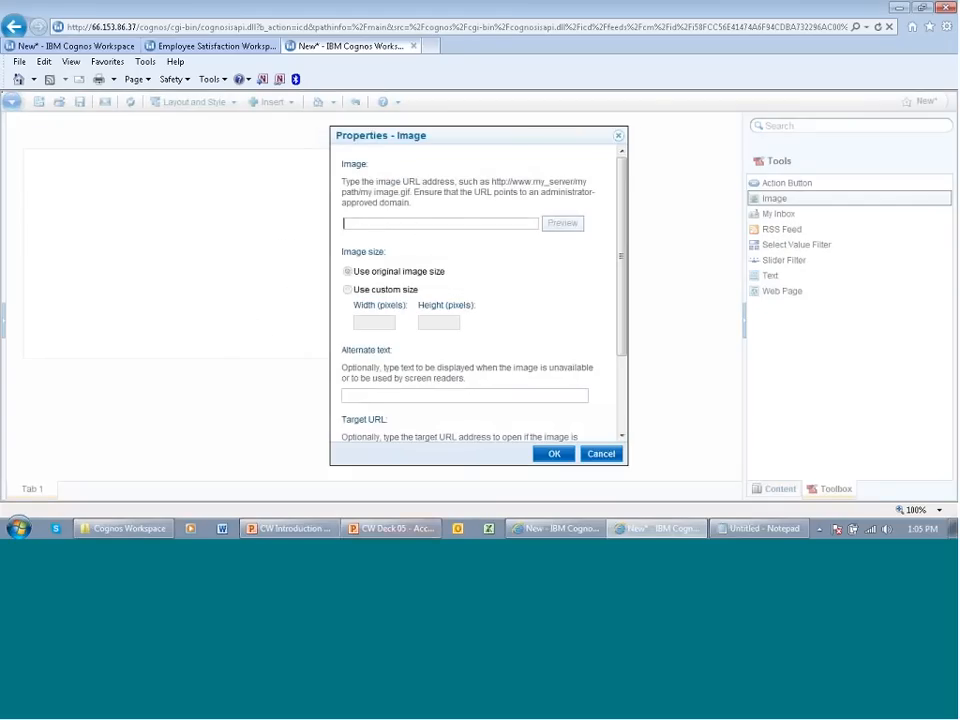
pyautogui.click(722, 528)
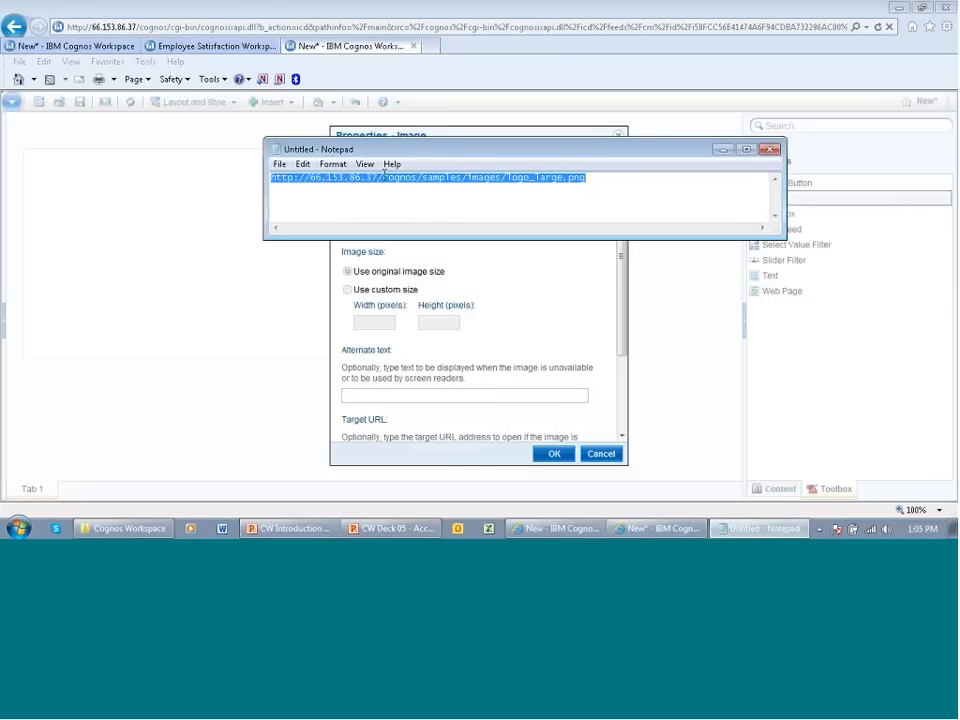
pyautogui.click(390, 134)
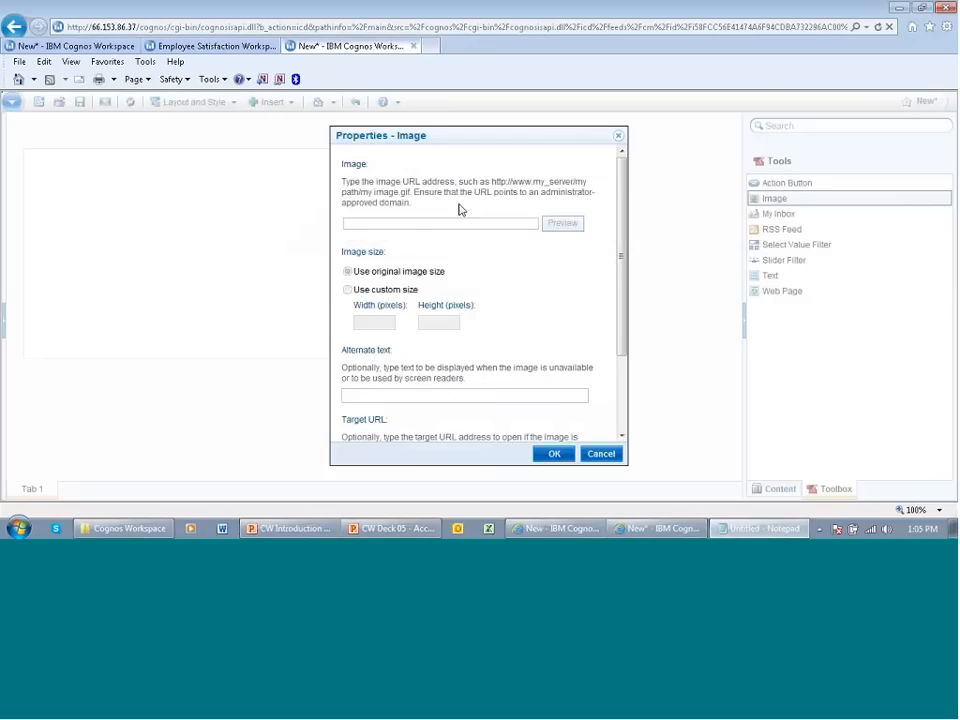
pyautogui.hotkey('ctrl', 'v')
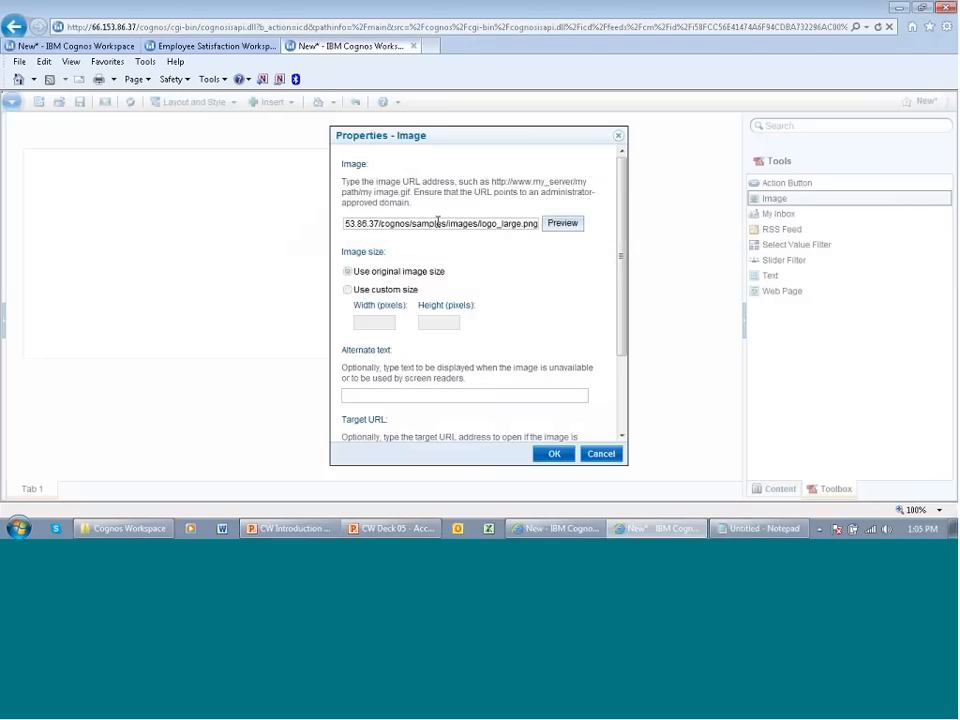
# Give the image a custom size of 200 pixels wide by 100 pixels high
pyautogui.click(347, 289)
pyautogui.click(372, 321)
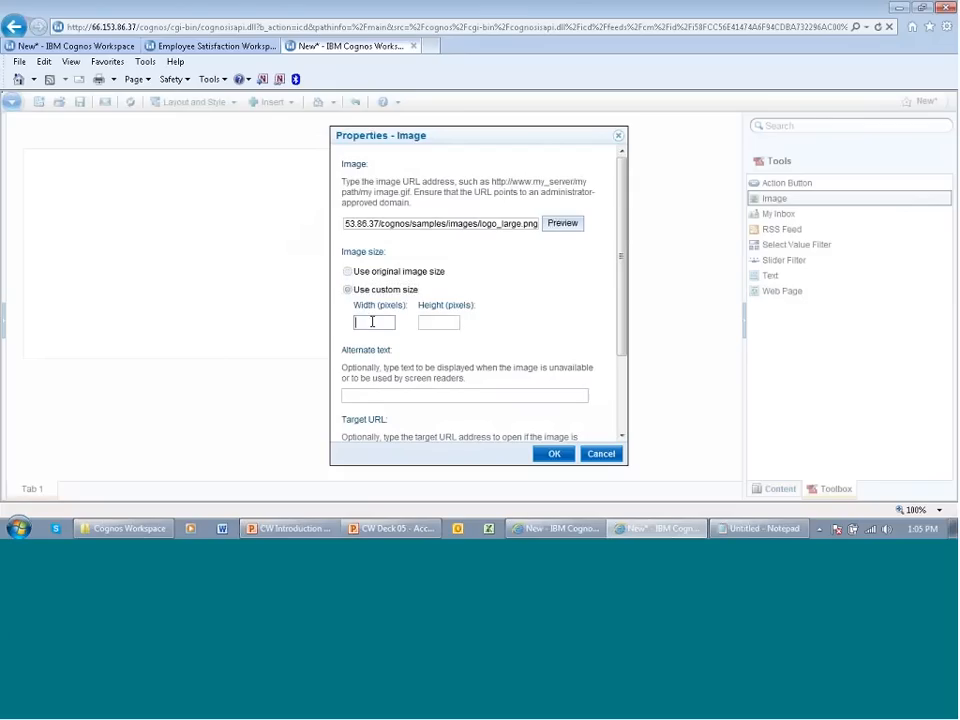
pyautogui.write('200')
pyautogui.click(428, 325)
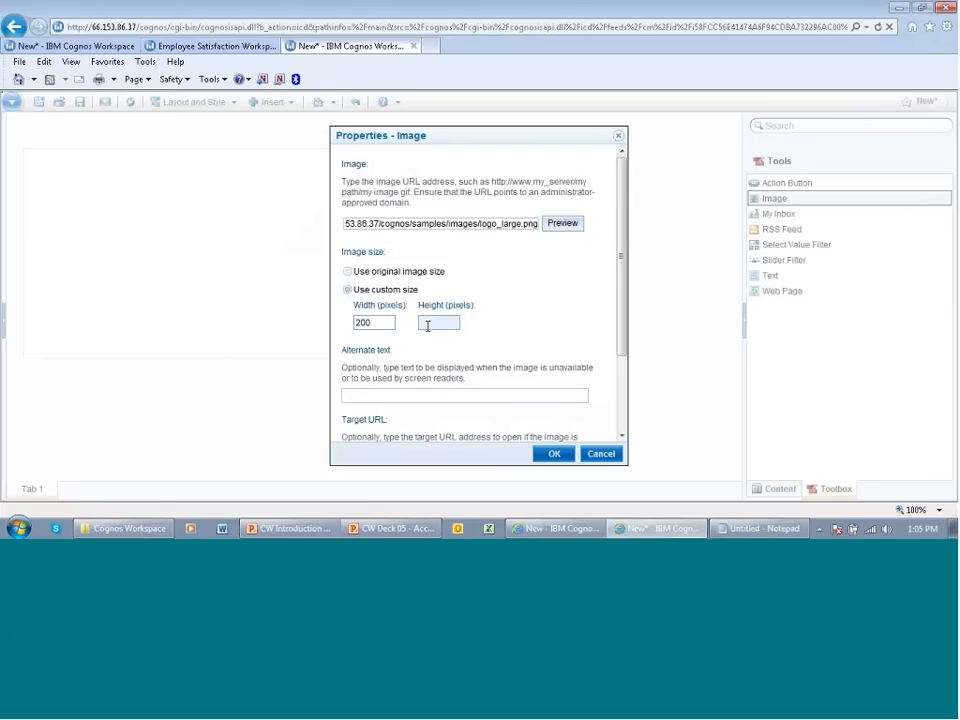
pyautogui.write('109')
pyautogui.press('BackSpace')
pyautogui.write('0')
pyautogui.click(538, 322)
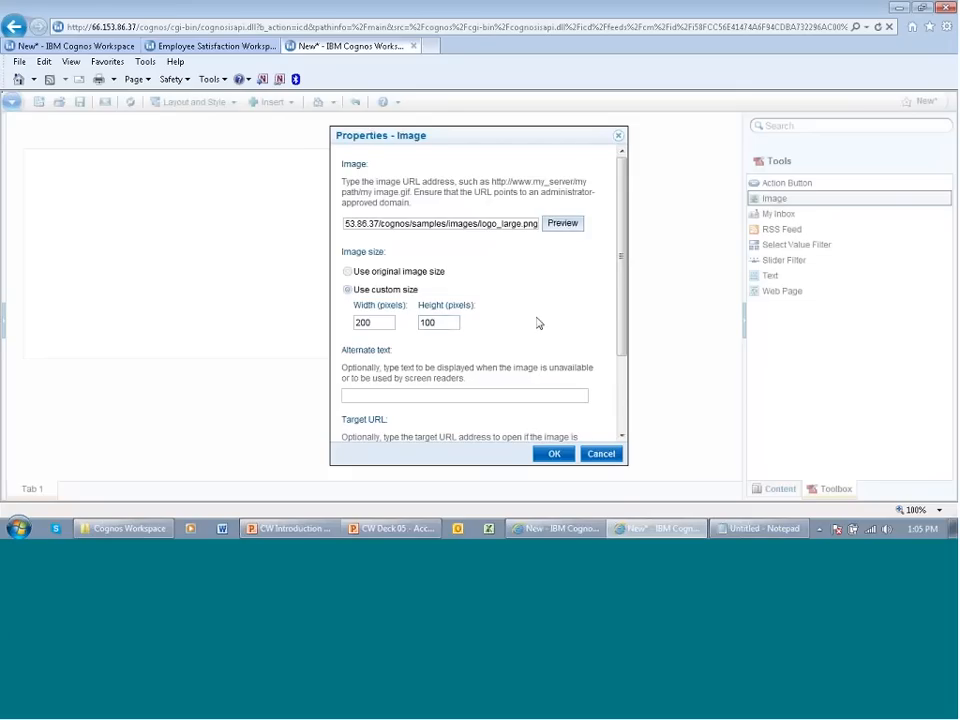
pyautogui.scroll(-3, 538, 322)
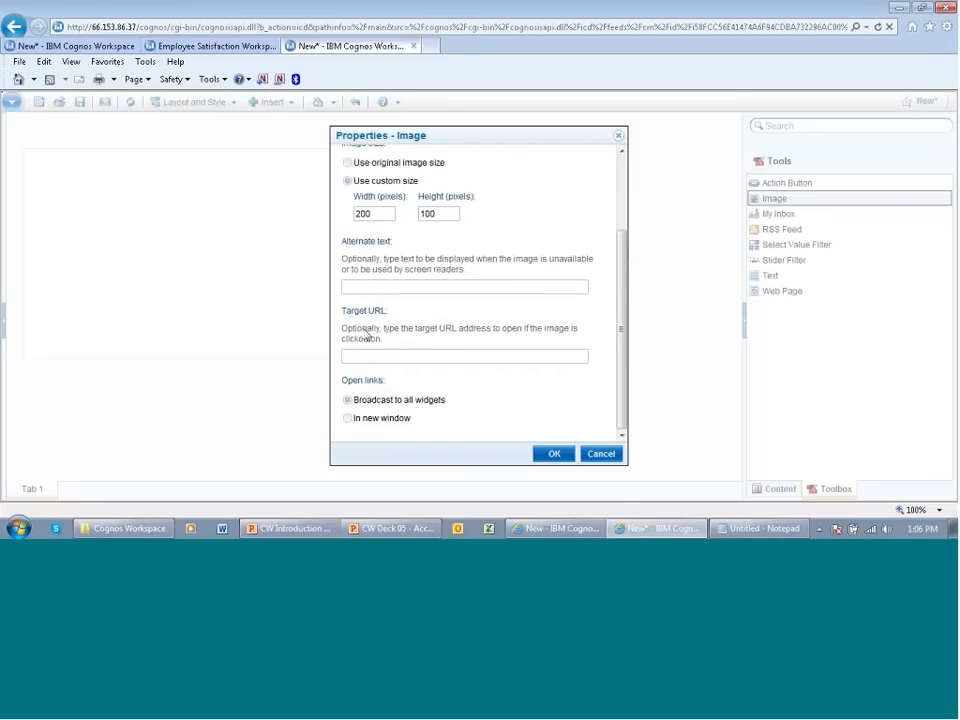
pyautogui.click(370, 358)
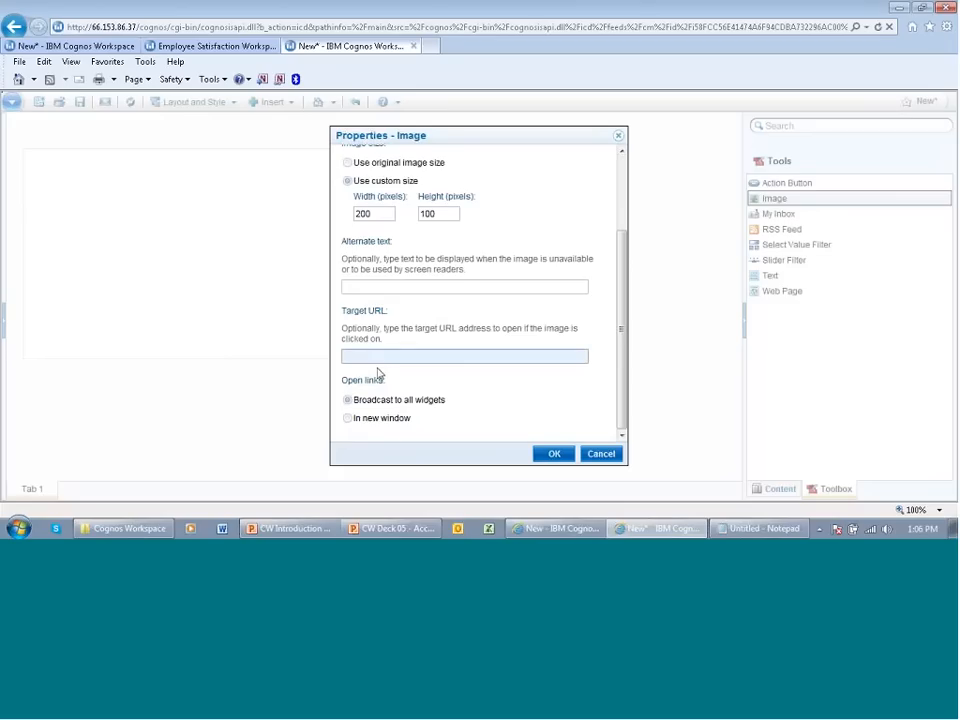
pyautogui.write('http:')
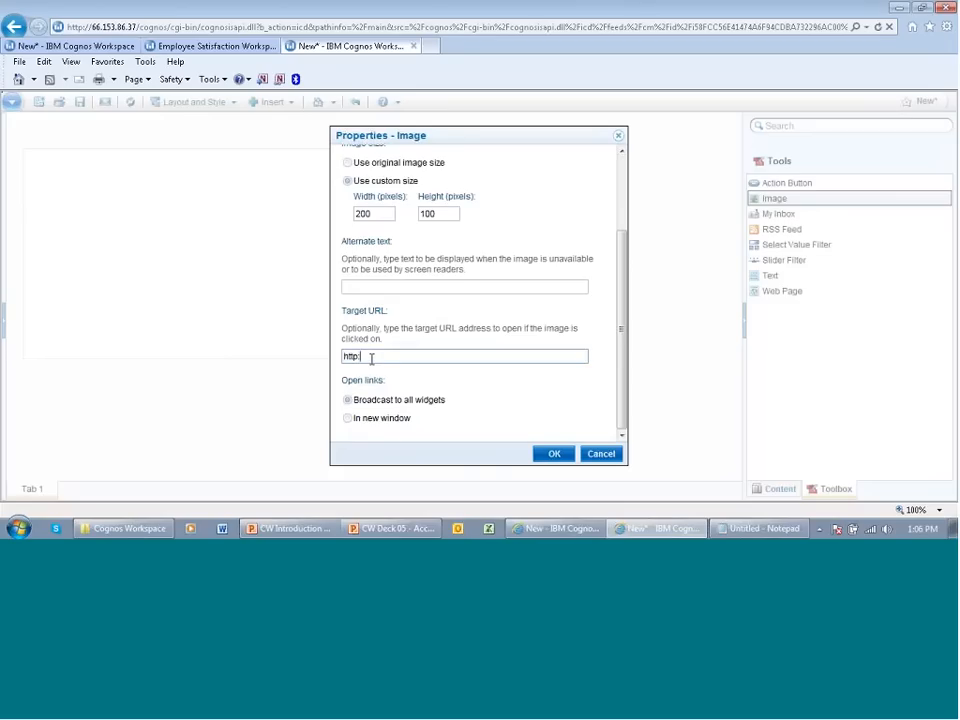
pyautogui.write('//www.ipa.com')
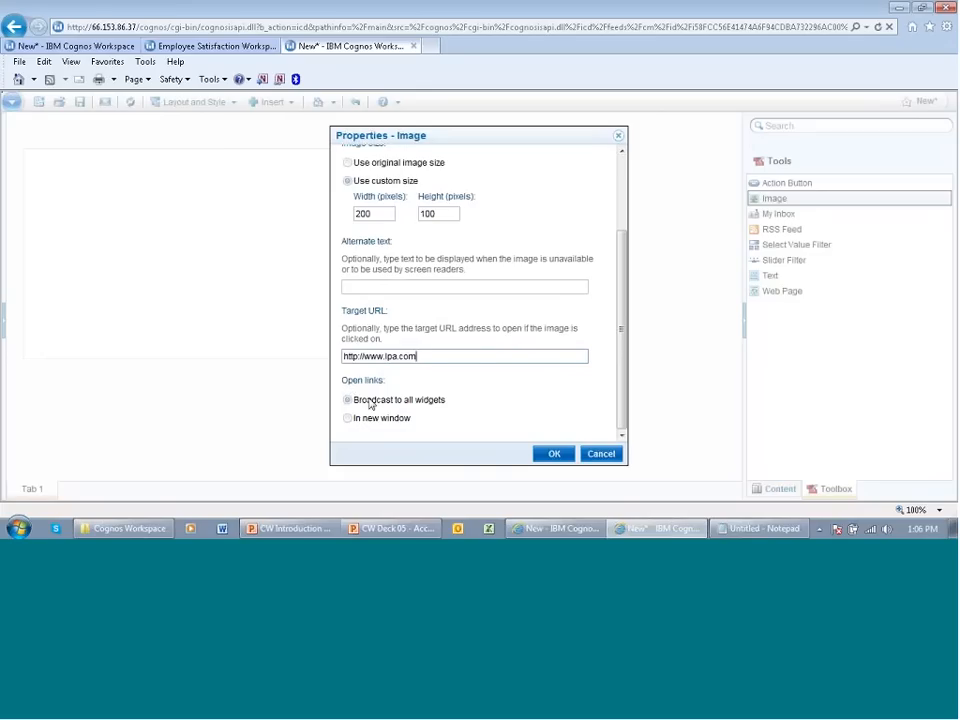
pyautogui.click(554, 455)
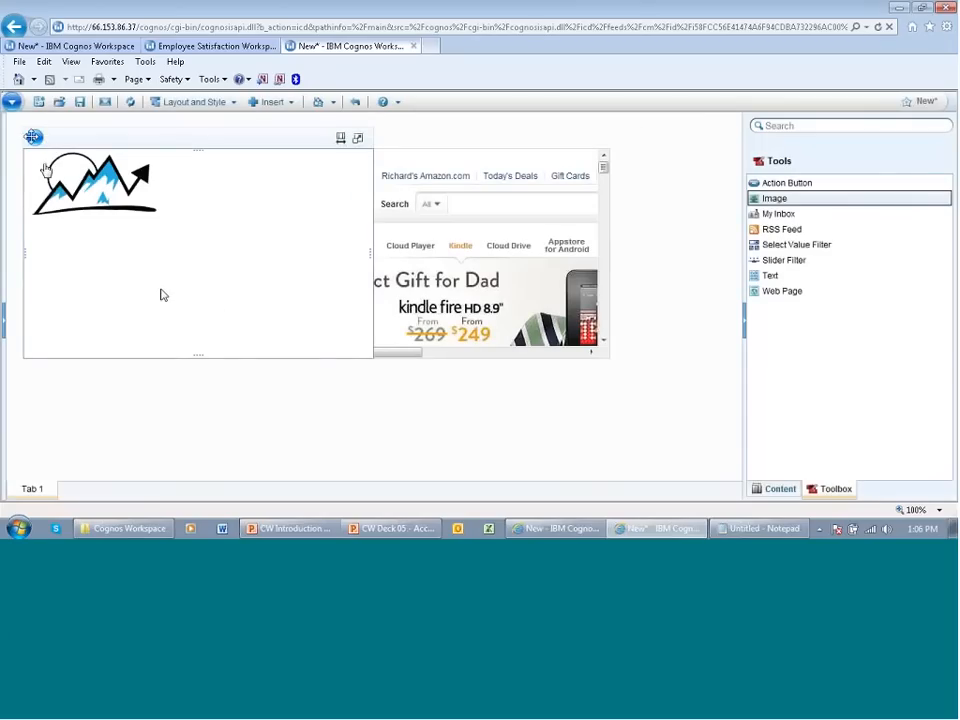
pyautogui.click(33, 137)
pyautogui.click(60, 203)
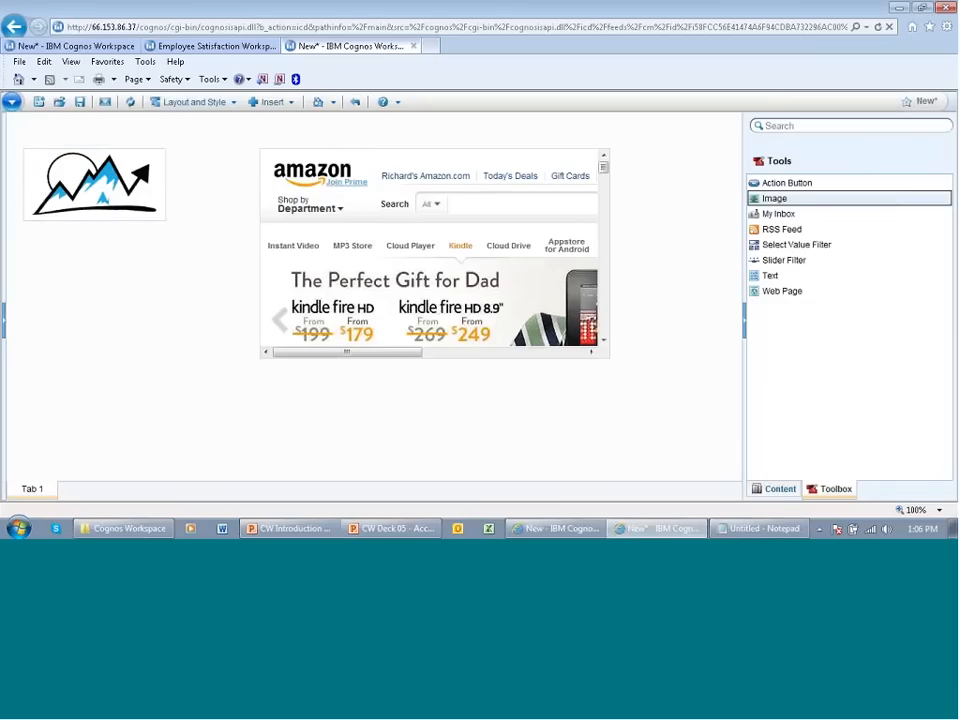
# Check that the Amazon Web Page widget listens to the Image widget on Tab 1, and open the logo's link to test it
pyautogui.click(271, 137)
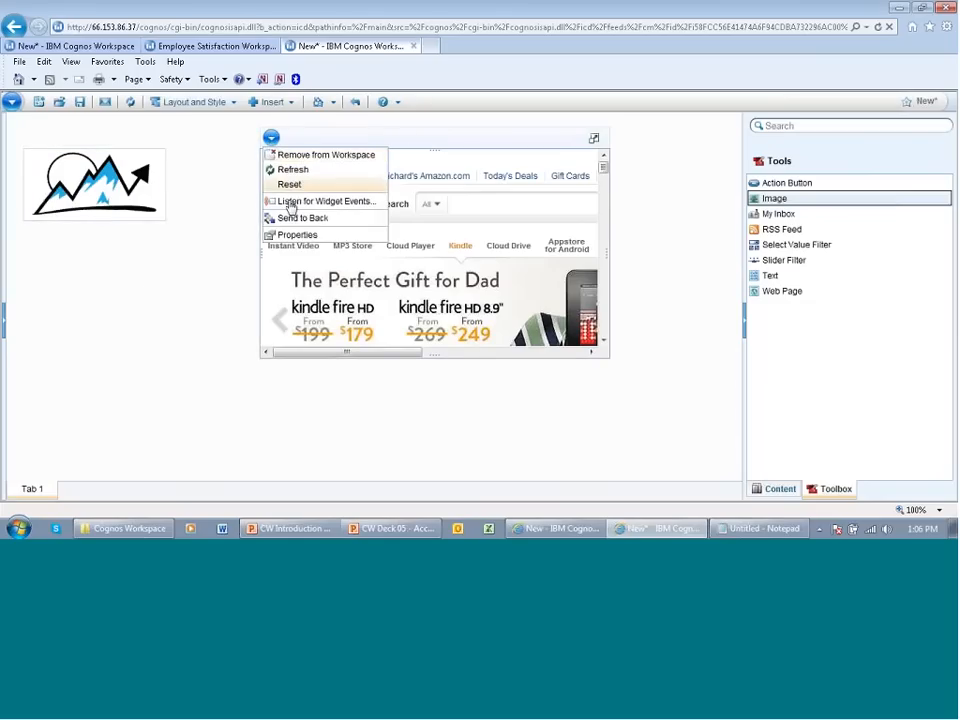
pyautogui.click(296, 204)
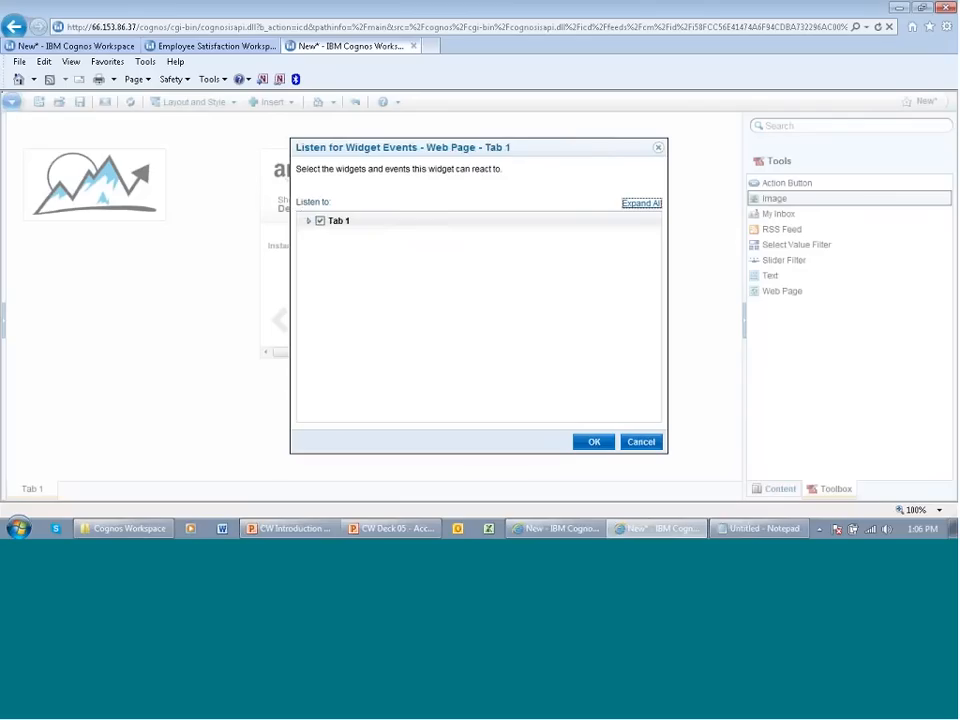
pyautogui.click(309, 220)
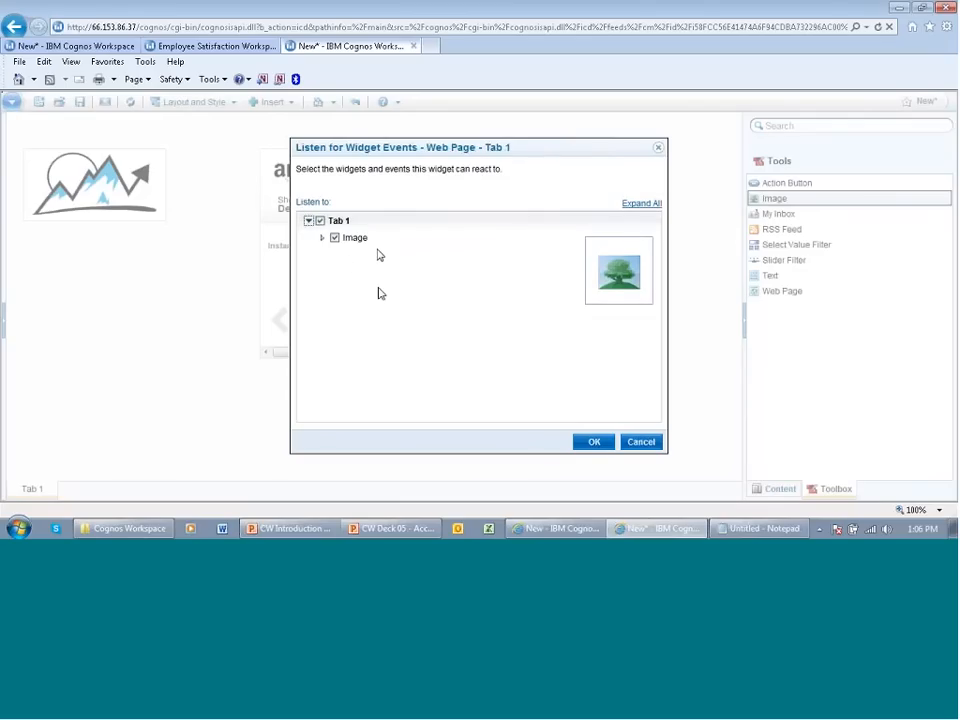
pyautogui.click(594, 441)
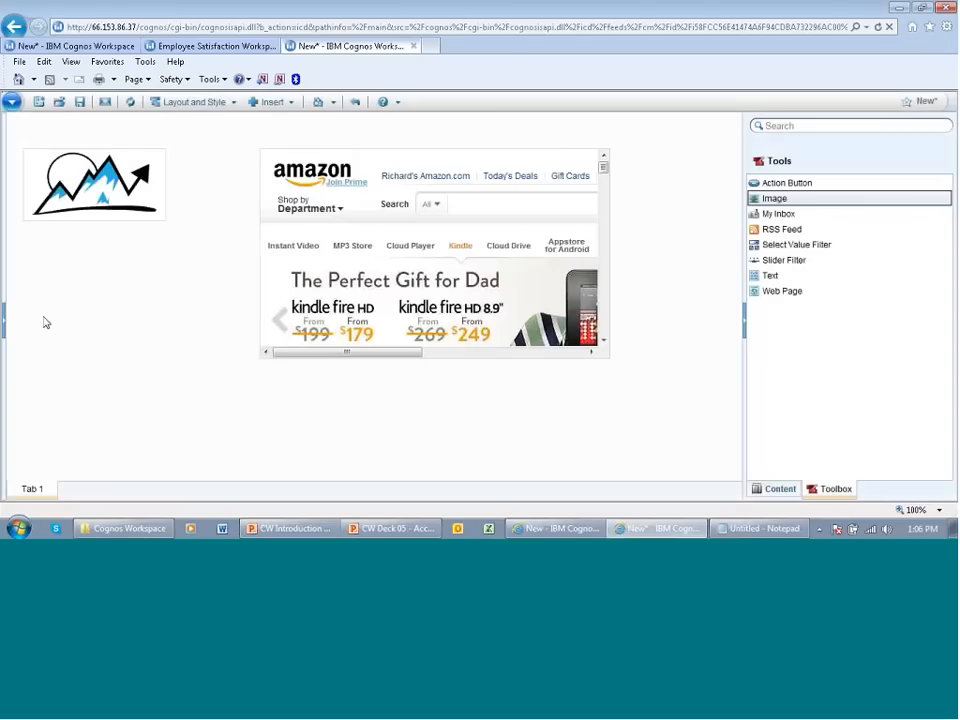
pyautogui.click(100, 198)
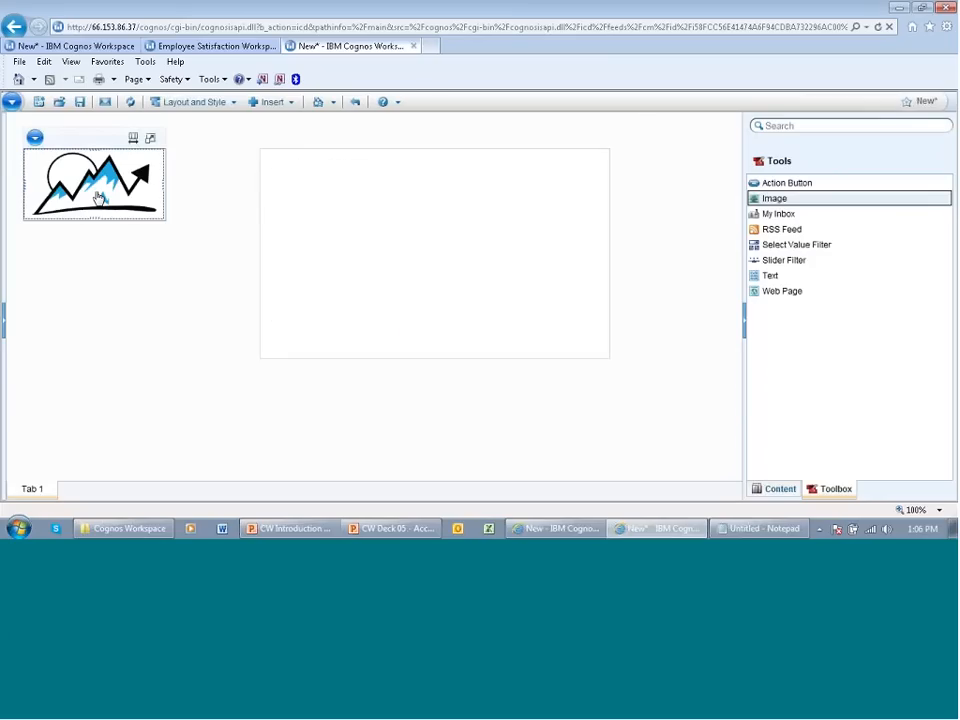